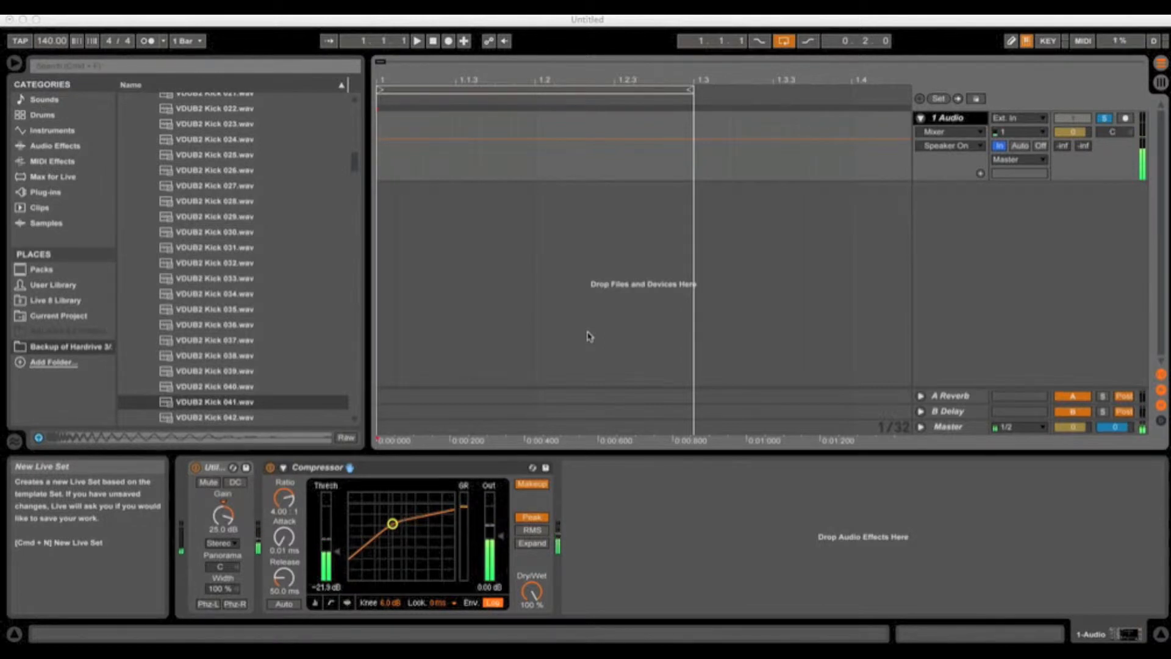
# Insert three new audio tracks below the 1 Audio track
pyautogui.click(957, 124)
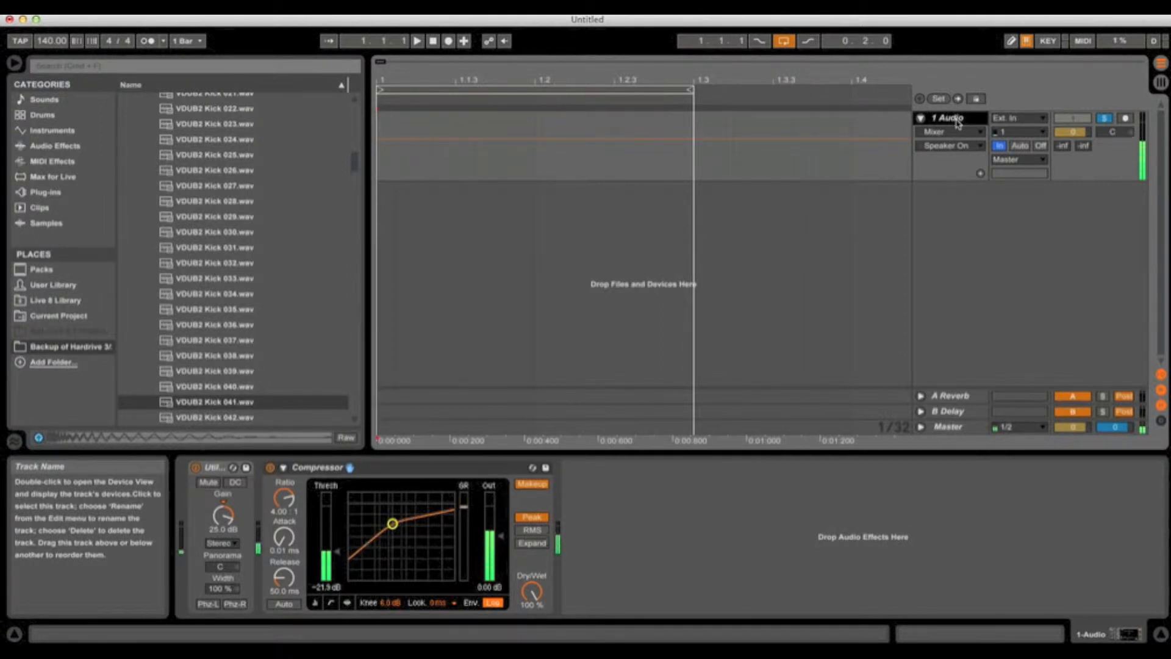
pyautogui.press('super+t')
pyautogui.press('super+t')
pyautogui.press('super+t')
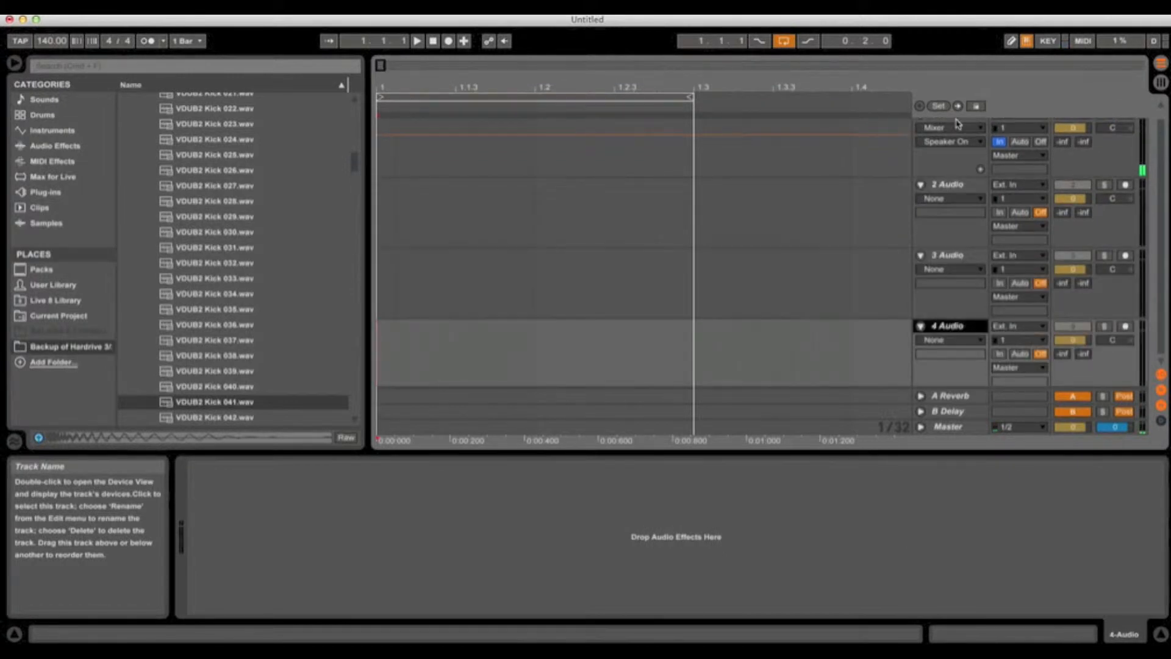
# Group the three new audio tracks together
pyautogui.click(948, 184)
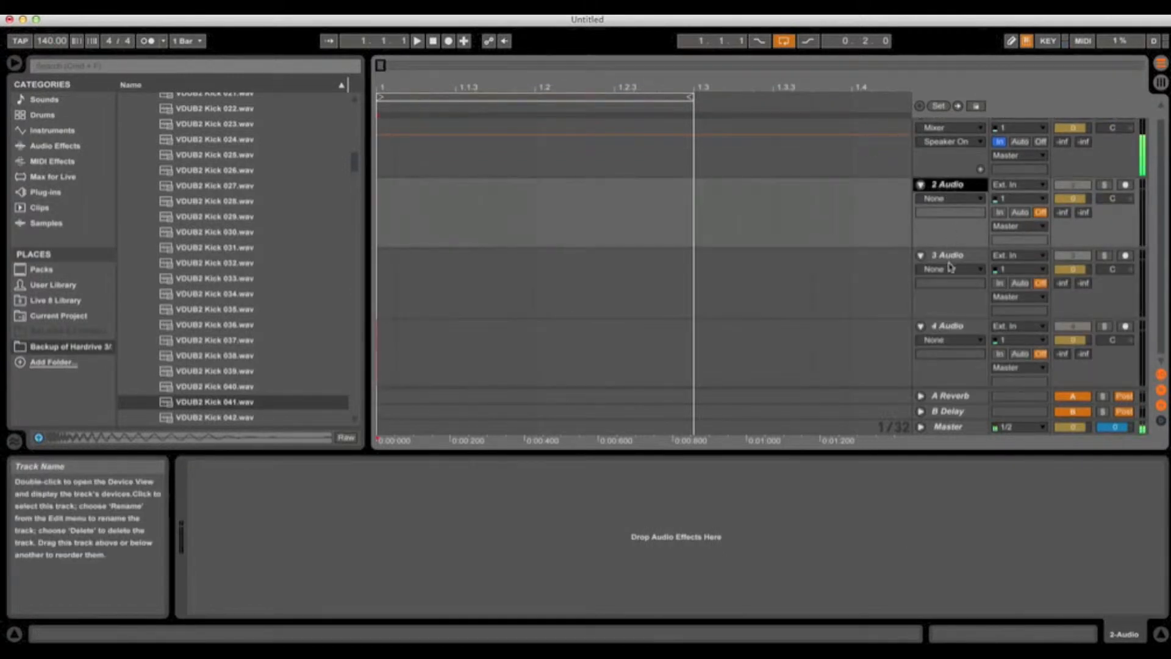
pyautogui.keyDown('shift'); pyautogui.click(955, 330); pyautogui.keyUp('shift')
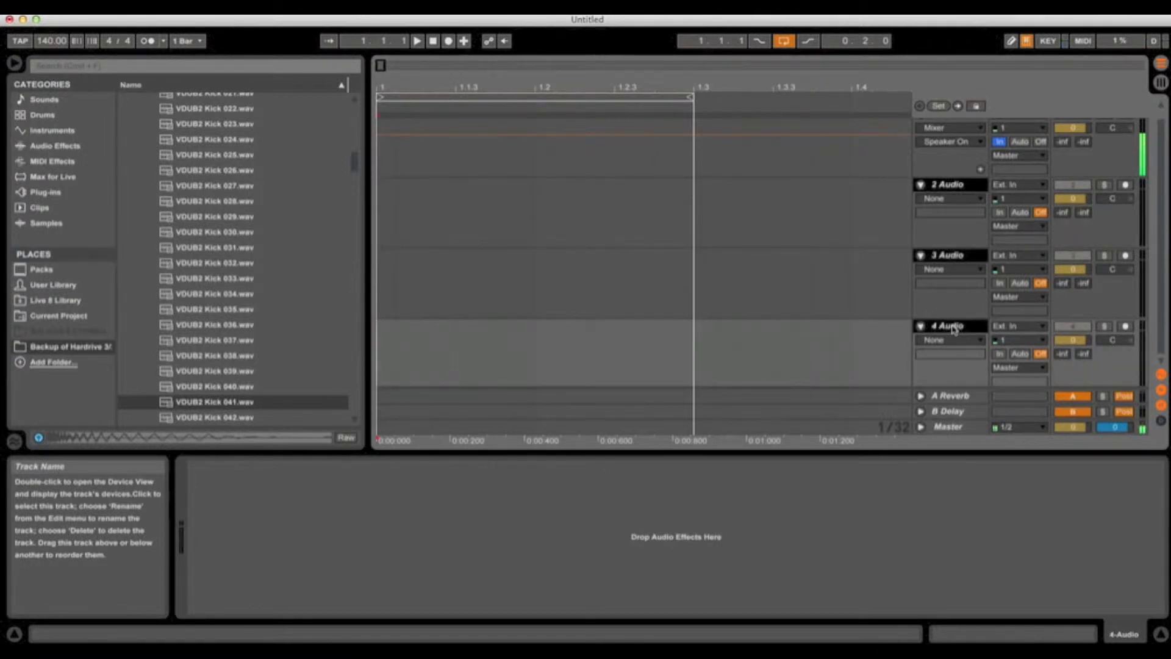
pyautogui.press('super+g')
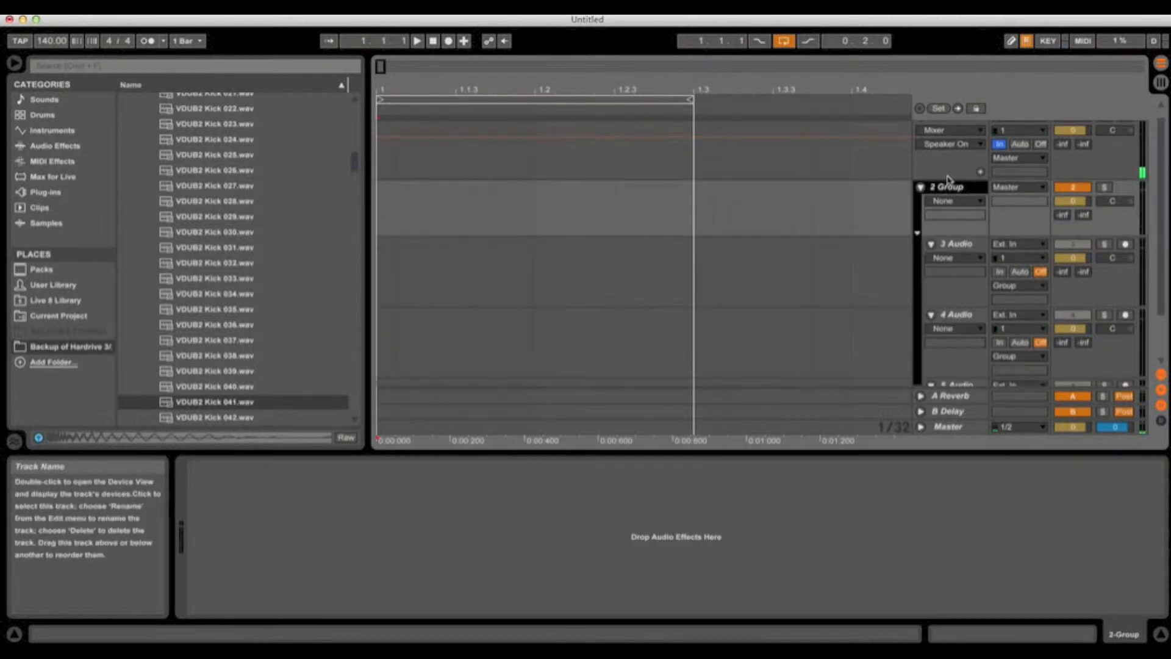
pyautogui.scroll(-2, 857, 187)
pyautogui.scroll(2, 842, 183)
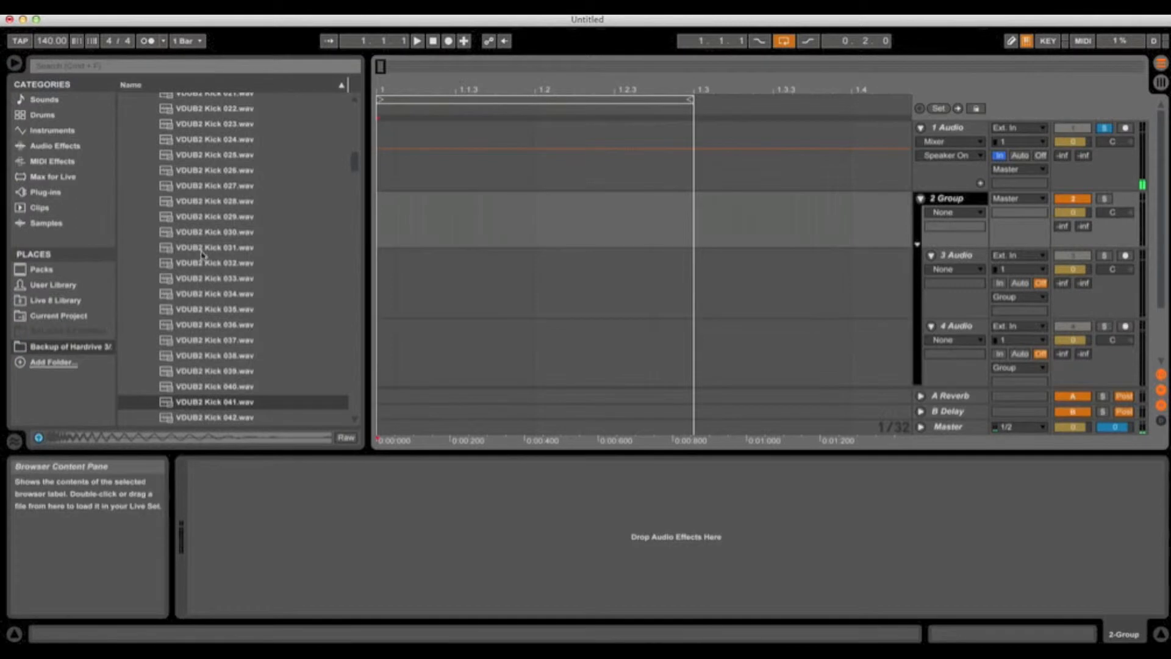
# Audition the samples in the VDUB2 Kicks folder one after another, from Kick 001 through Kick 015
pyautogui.click(203, 255)
pyautogui.scroll(10, 198, 275)
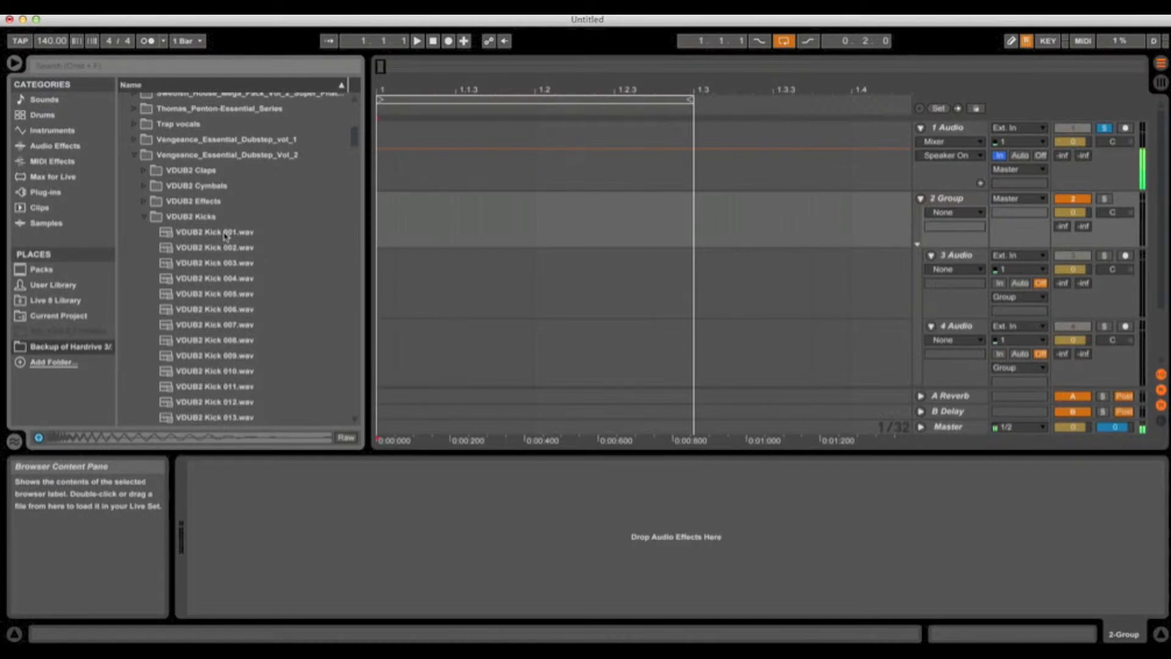
pyautogui.scroll(-3, 353, 259)
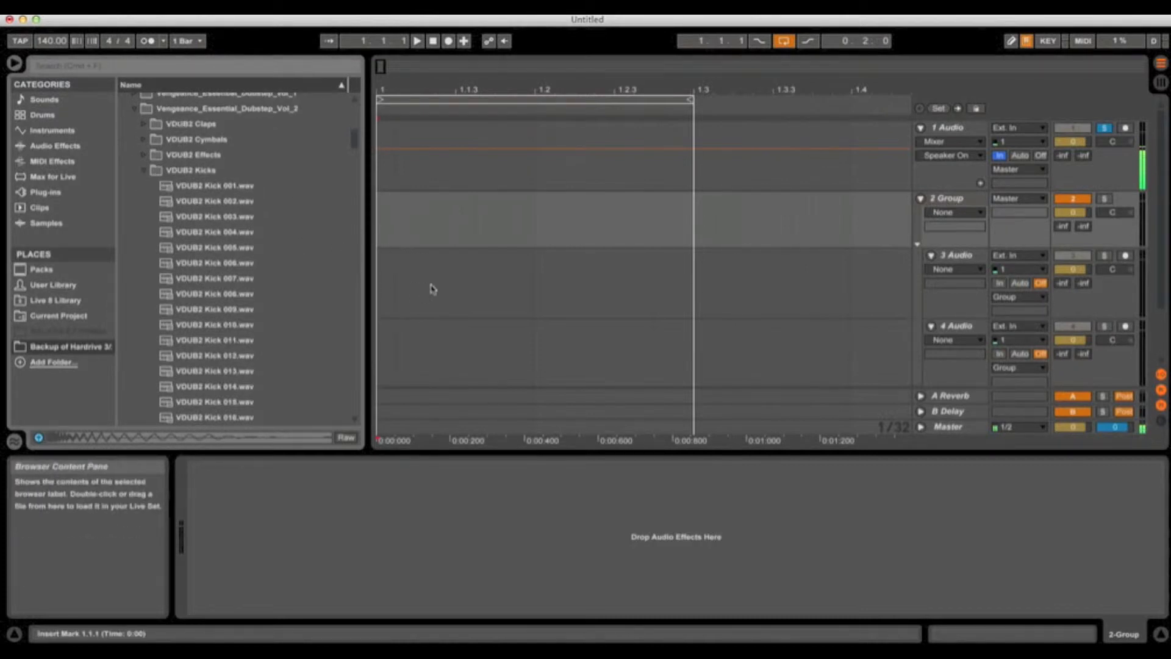
pyautogui.scroll(-3, 432, 286)
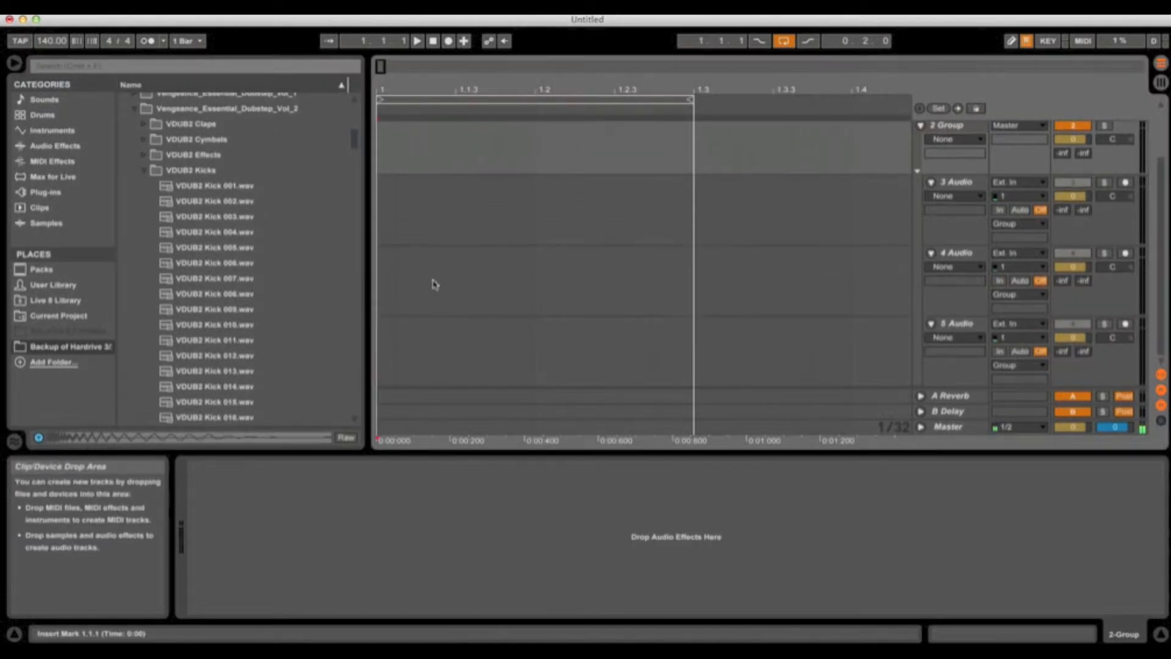
pyautogui.click(216, 187)
pyautogui.press('Down')
pyautogui.press('Down')
pyautogui.press('Down')
pyautogui.press('Down')
pyautogui.press('Down')
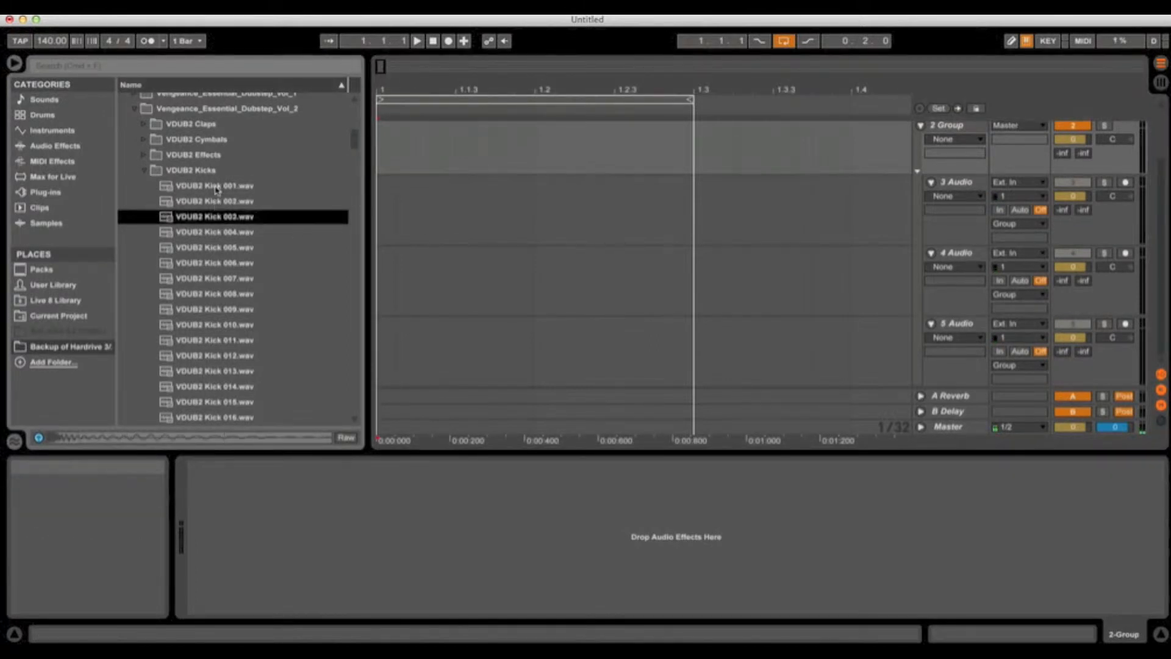
pyautogui.press('Down')
pyautogui.press('Down')
pyautogui.press('Down')
pyautogui.press('Down')
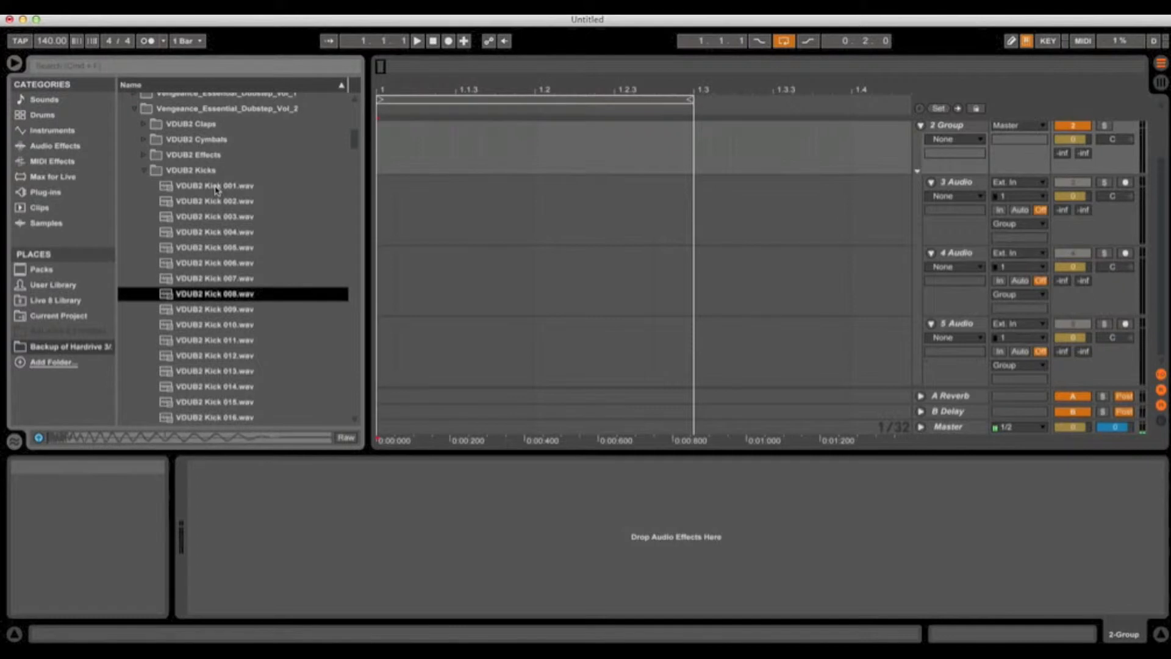
pyautogui.press('Down')
pyautogui.press('Down')
pyautogui.press('Down')
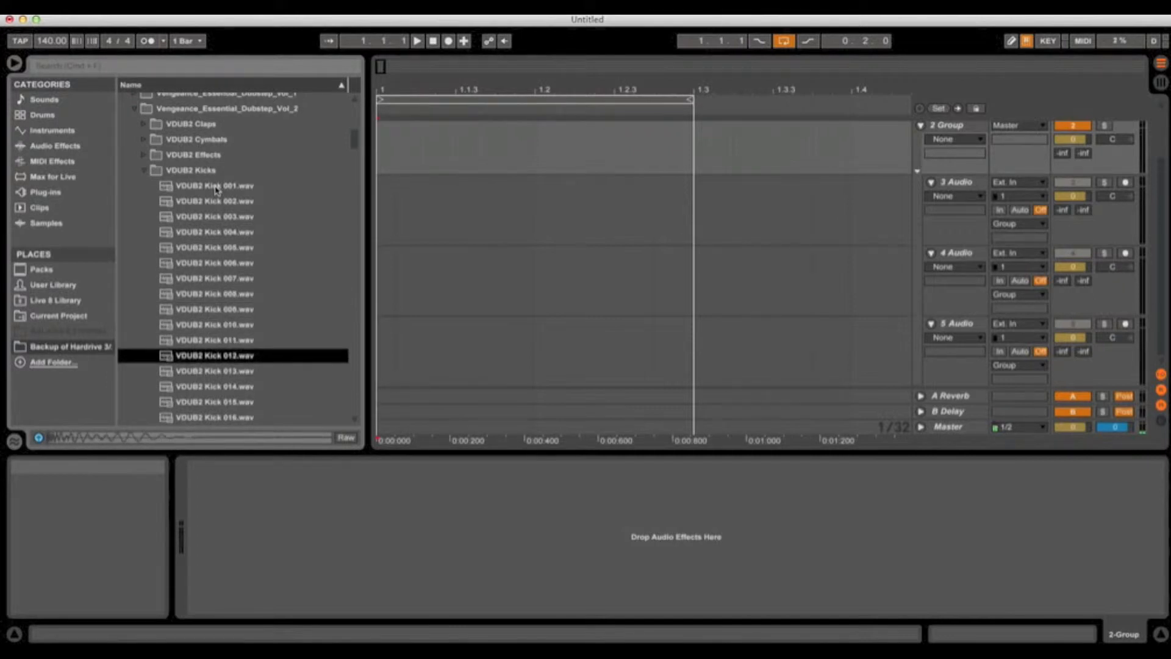
pyautogui.press('Down')
pyautogui.press('Down')
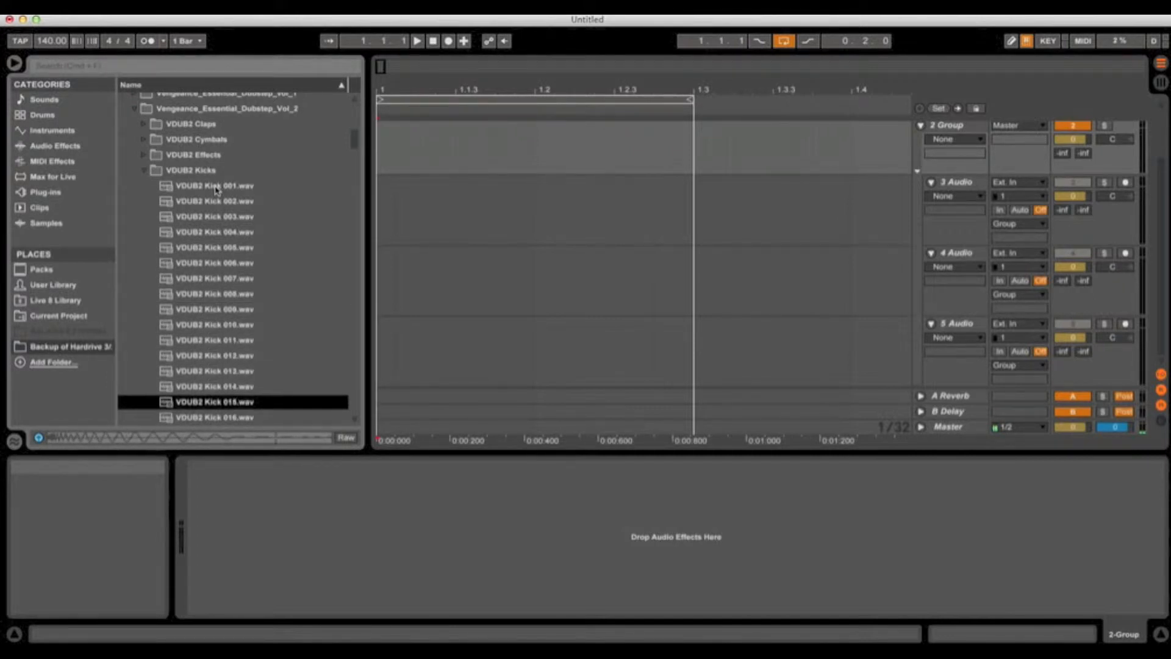
# Compare the neighbouring kick samples and place VDUB2 Kick 014.wav at the start of the group's first audio track
pyautogui.press('Up')
pyautogui.press('Down')
pyautogui.press('Down')
pyautogui.press('Up')
pyautogui.press('Up')
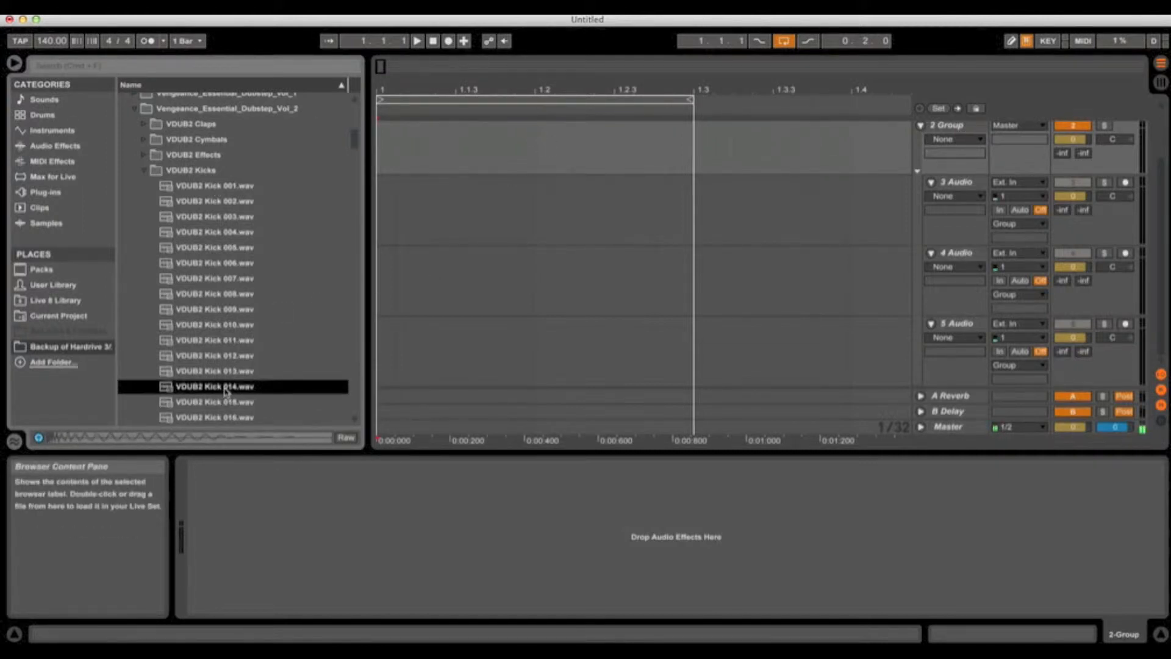
pyautogui.moveTo(226, 391); pyautogui.dragTo(381, 183)
pyautogui.moveTo(385, 83); pyautogui.dragTo(385, 89)
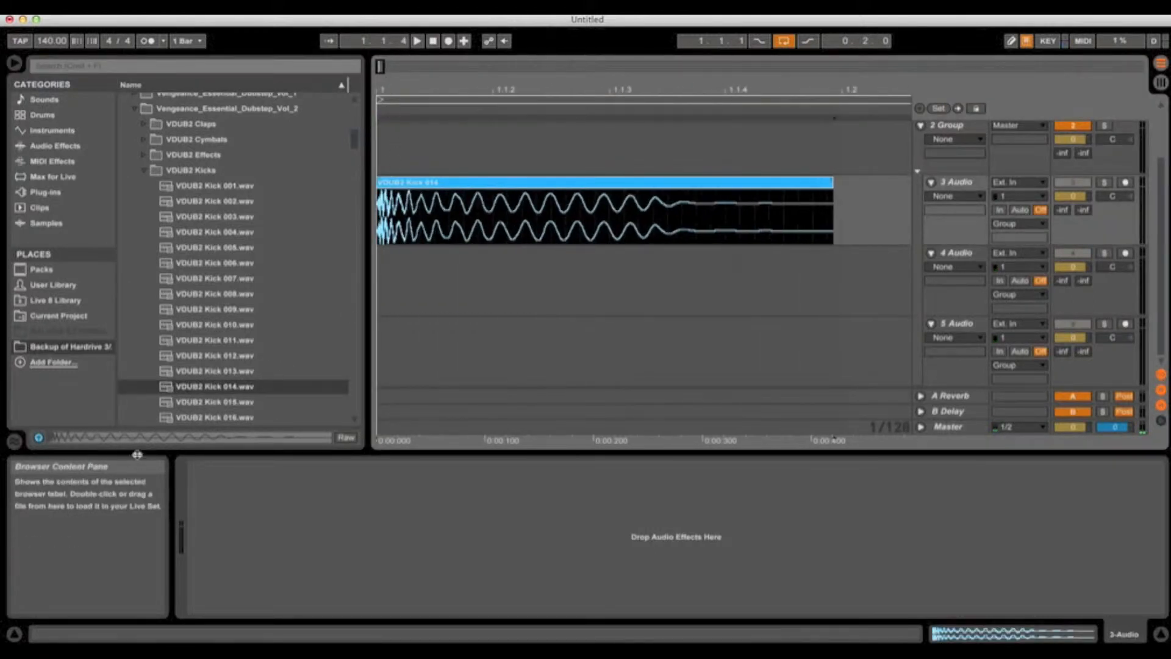
# Audition the kicks following Kick 014 and place VDUB2 Kick 019.wav at the start of the 4 Audio track
pyautogui.click(201, 407)
pyautogui.press('Down')
pyautogui.press('Down')
pyautogui.press('Down')
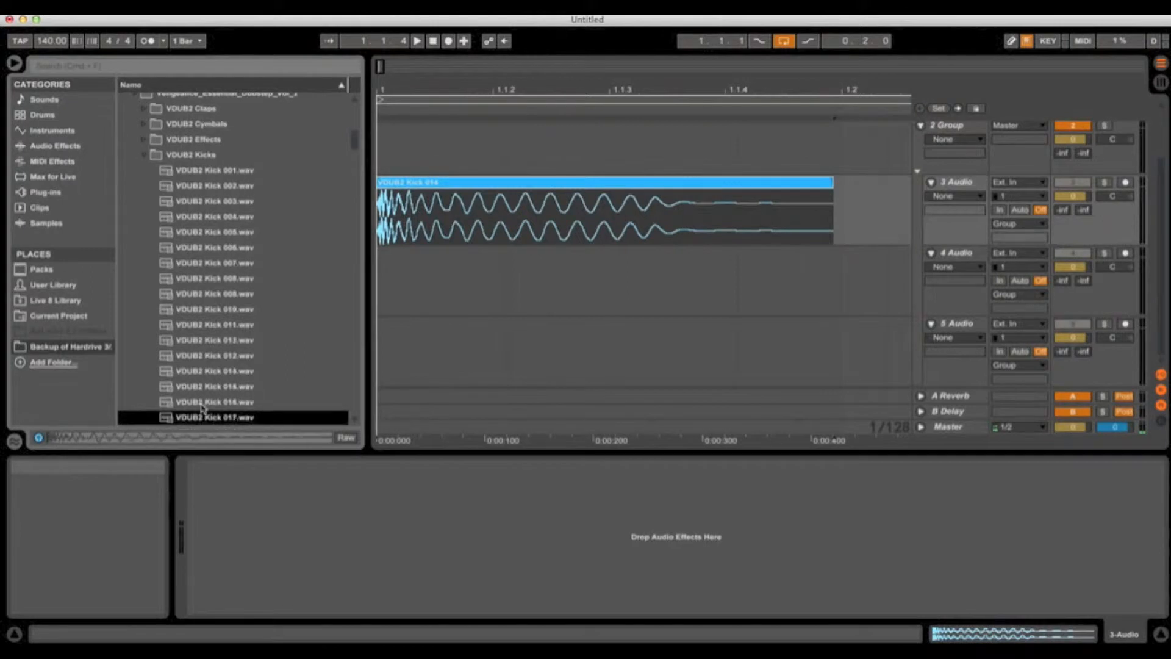
pyautogui.press('Down')
pyautogui.press('Down')
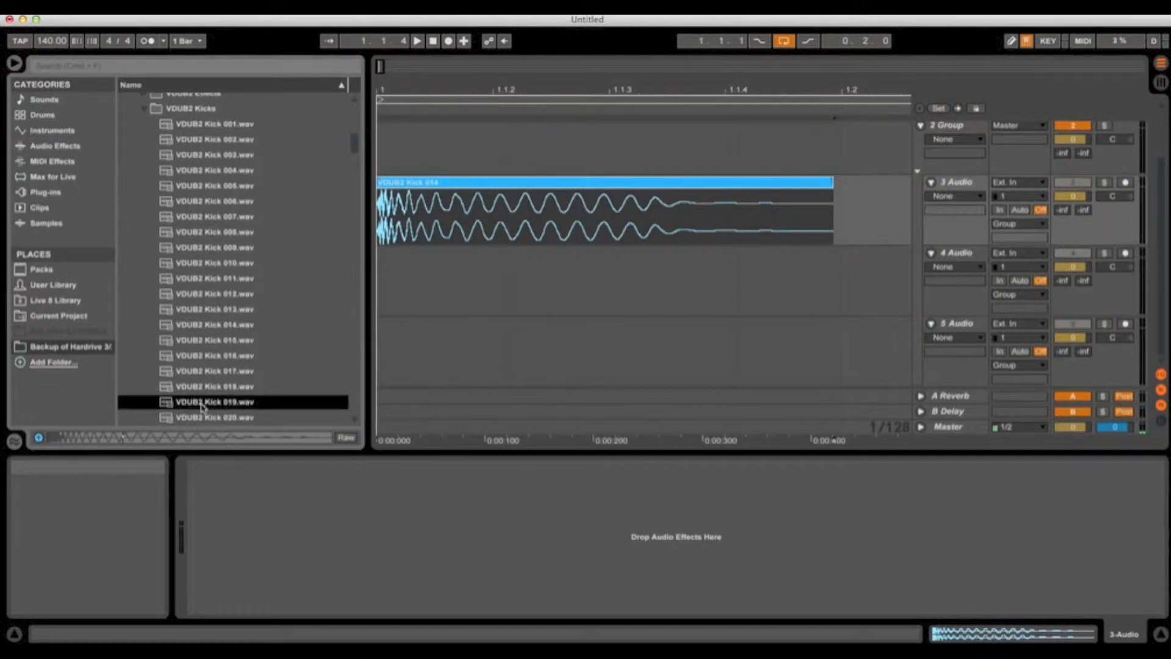
pyautogui.press('Down')
pyautogui.press('Up')
pyautogui.press('Up')
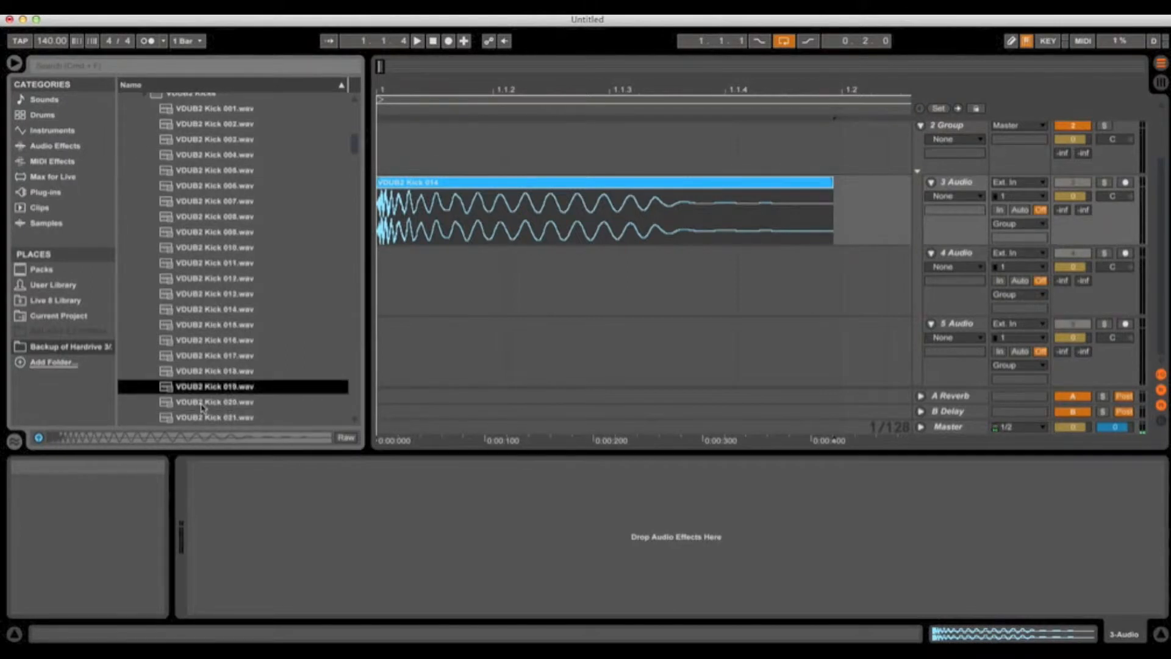
pyautogui.moveTo(237, 391); pyautogui.dragTo(384, 256)
pyautogui.moveTo(380, 89); pyautogui.dragTo(380, 128)
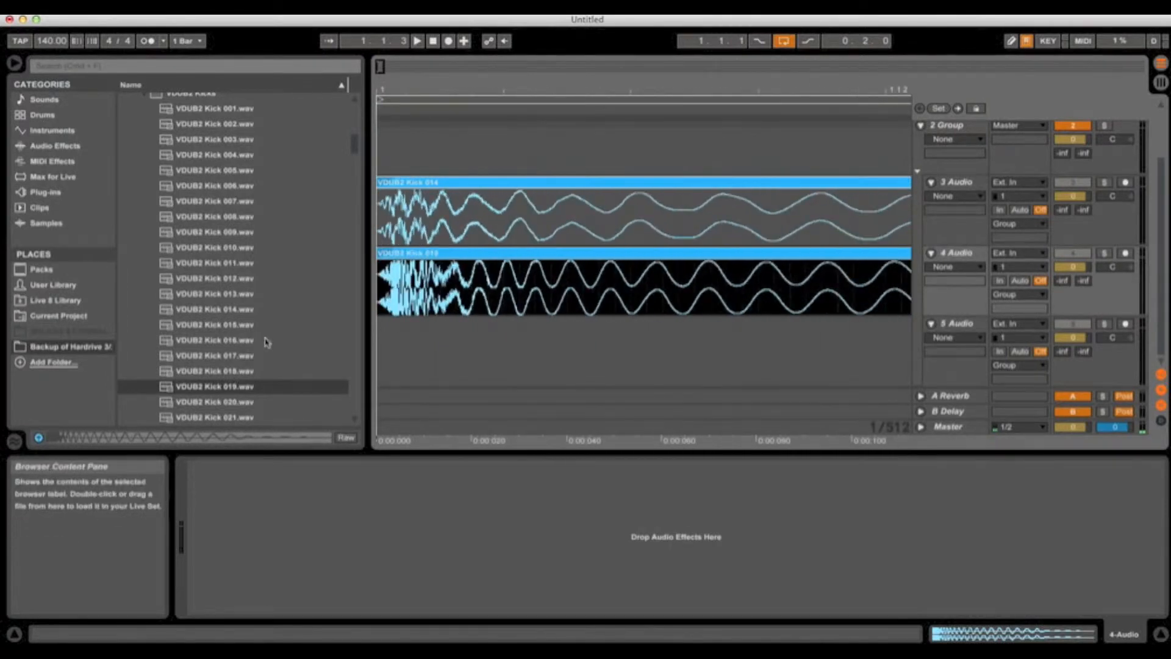
# Audition the kicks from Kick 020 onward and place VDUB2 Kick 027.wav at the start of the 5 Audio track
pyautogui.click(213, 406)
pyautogui.press('Down')
pyautogui.press('Down')
pyautogui.press('Down')
pyautogui.press('Down')
pyautogui.press('Down')
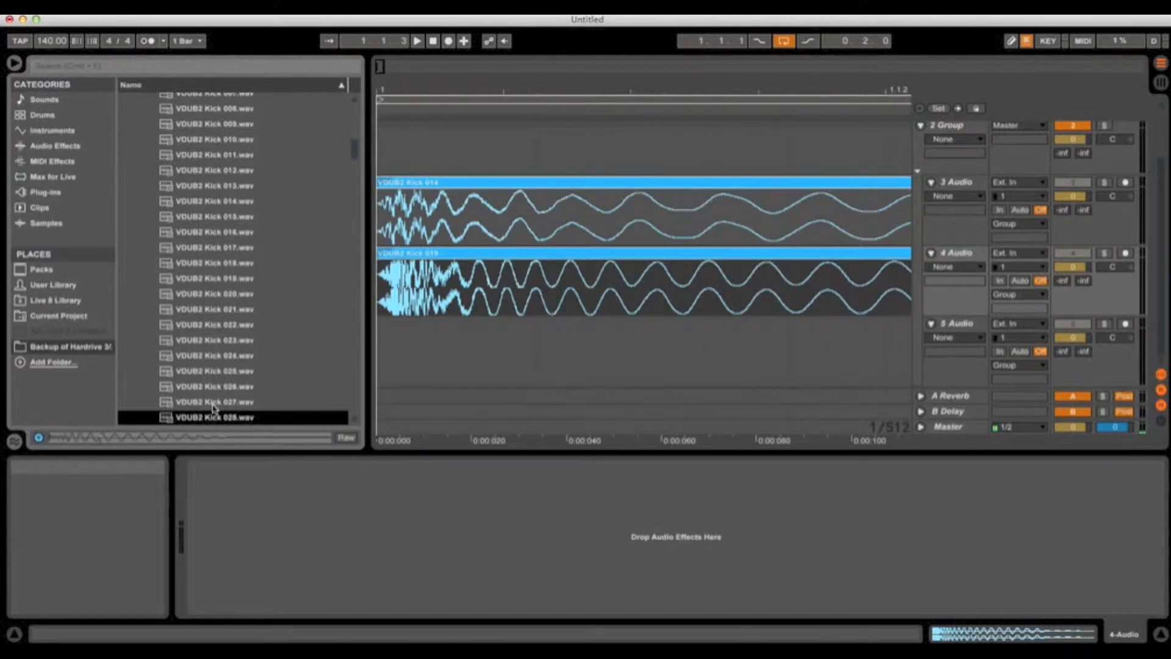
pyautogui.press('Down')
pyautogui.press('Down')
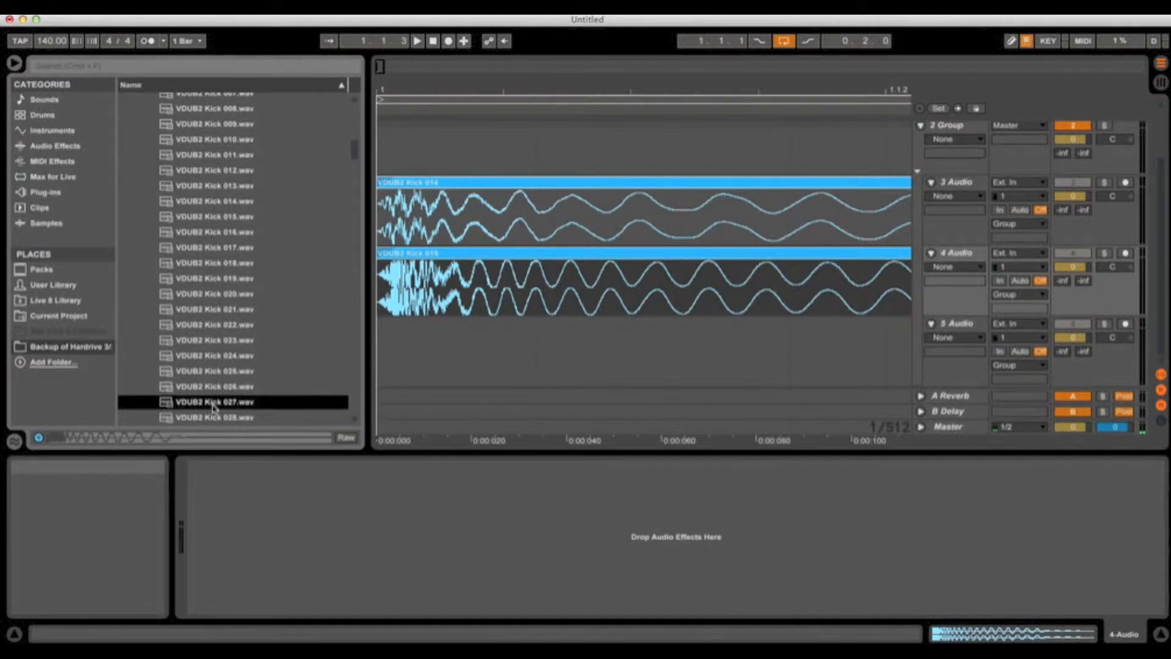
pyautogui.moveTo(214, 407); pyautogui.dragTo(380, 336)
# Show the whole two-beat loop in the arrangement, play it from the start and stop playback
pyautogui.scroll(3, 481, 162)
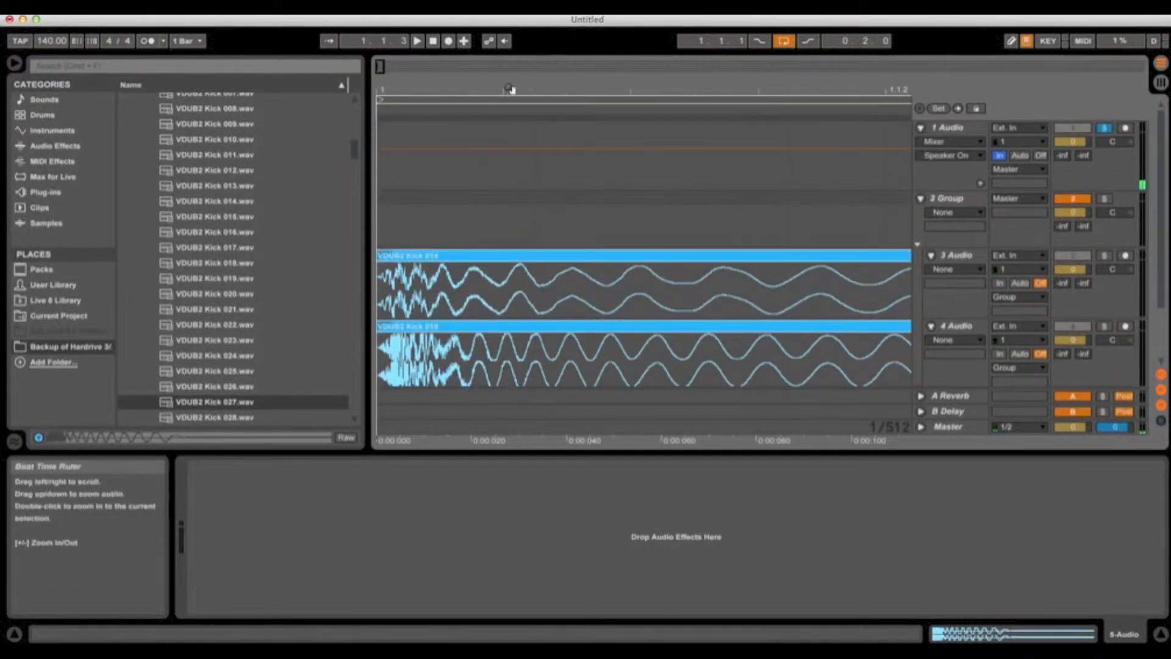
pyautogui.press('space')
pyautogui.moveTo(510, 90); pyautogui.dragTo(510, 52)
pyautogui.moveTo(393, 89); pyautogui.dragTo(391, 64)
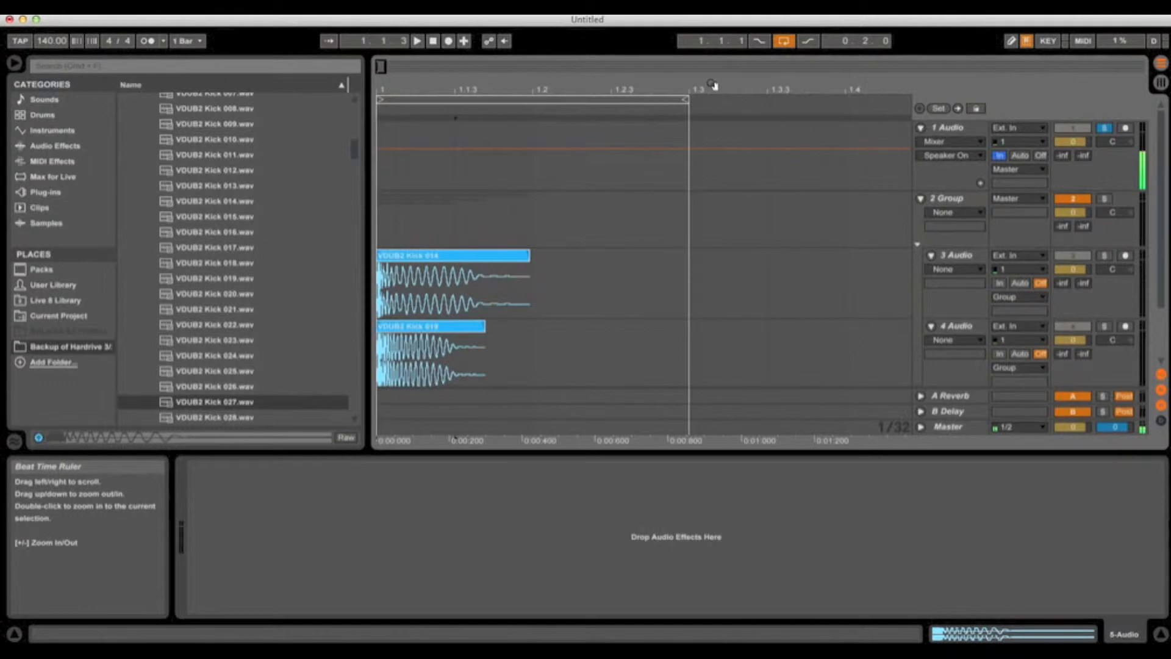
pyautogui.moveTo(714, 88); pyautogui.dragTo(712, 64)
pyautogui.moveTo(574, 90)
pyautogui.mouseDown()
pyautogui.moveTo(575, 64)
pyautogui.moveTo(574, 90)
pyautogui.moveTo(669, 109)
pyautogui.moveTo(636, 109)
pyautogui.mouseUp()
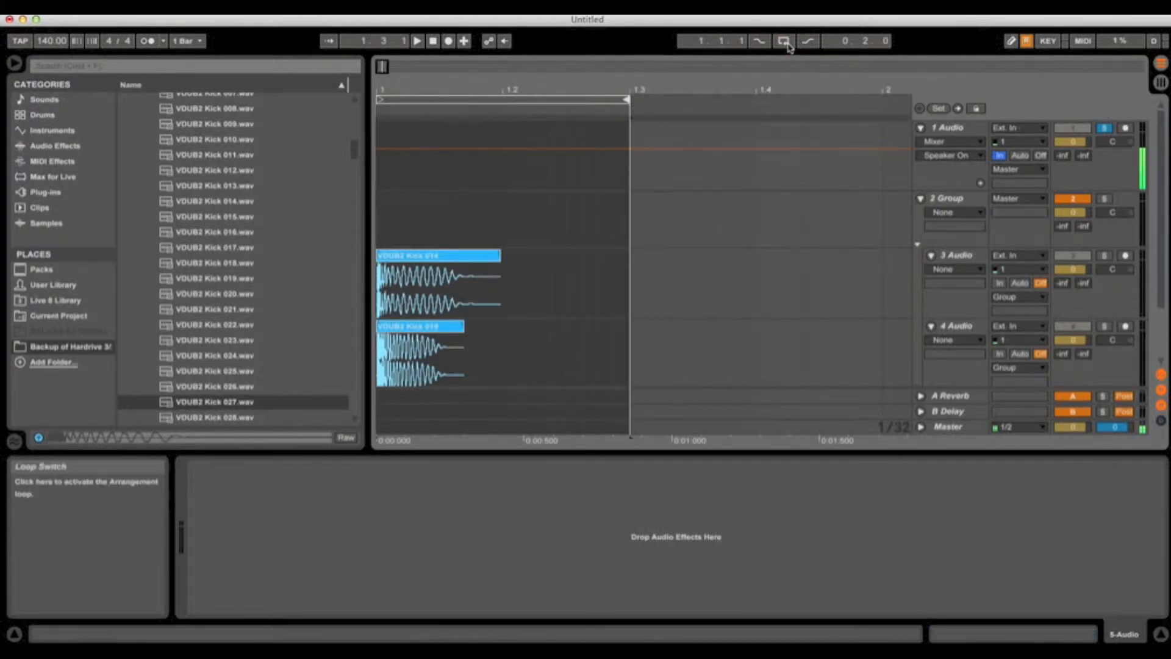
pyautogui.doubleClick(432, 42)
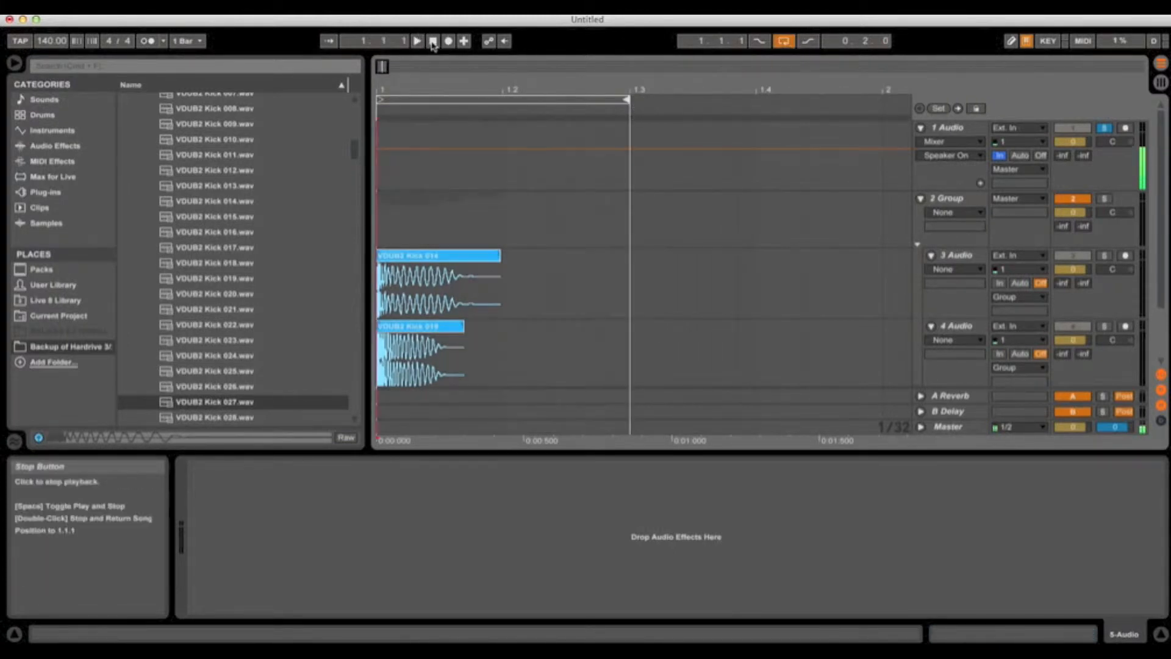
pyautogui.click(418, 42)
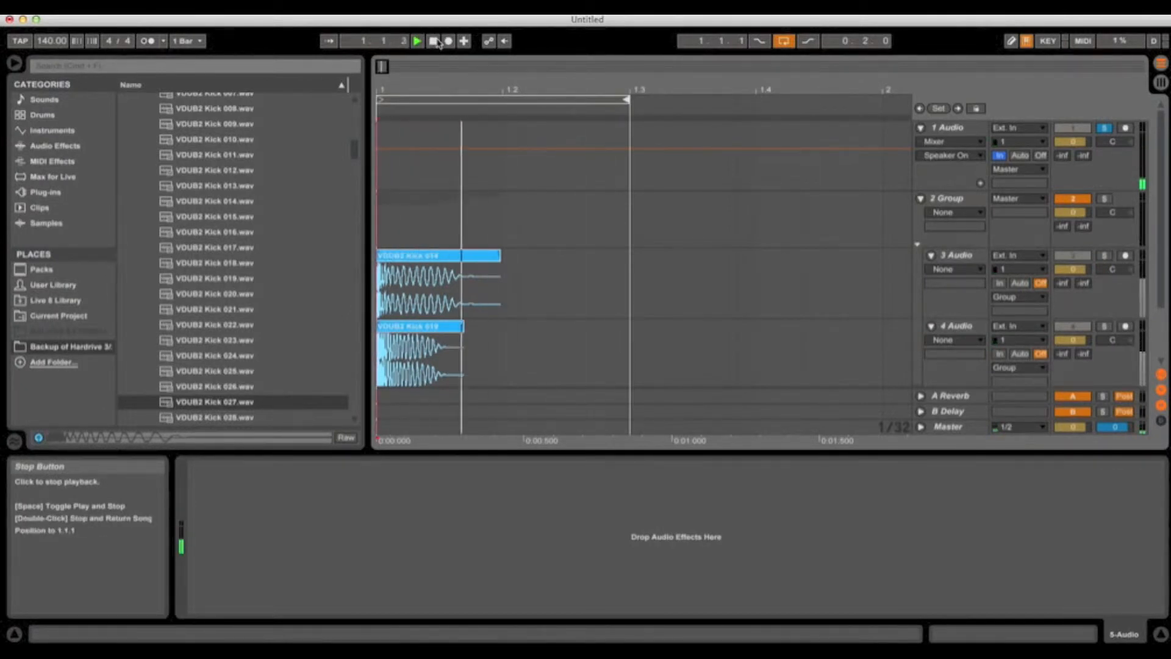
pyautogui.click(433, 42)
# Solo the kick group and play the looped kick layers to hear them together
pyautogui.click(1104, 199)
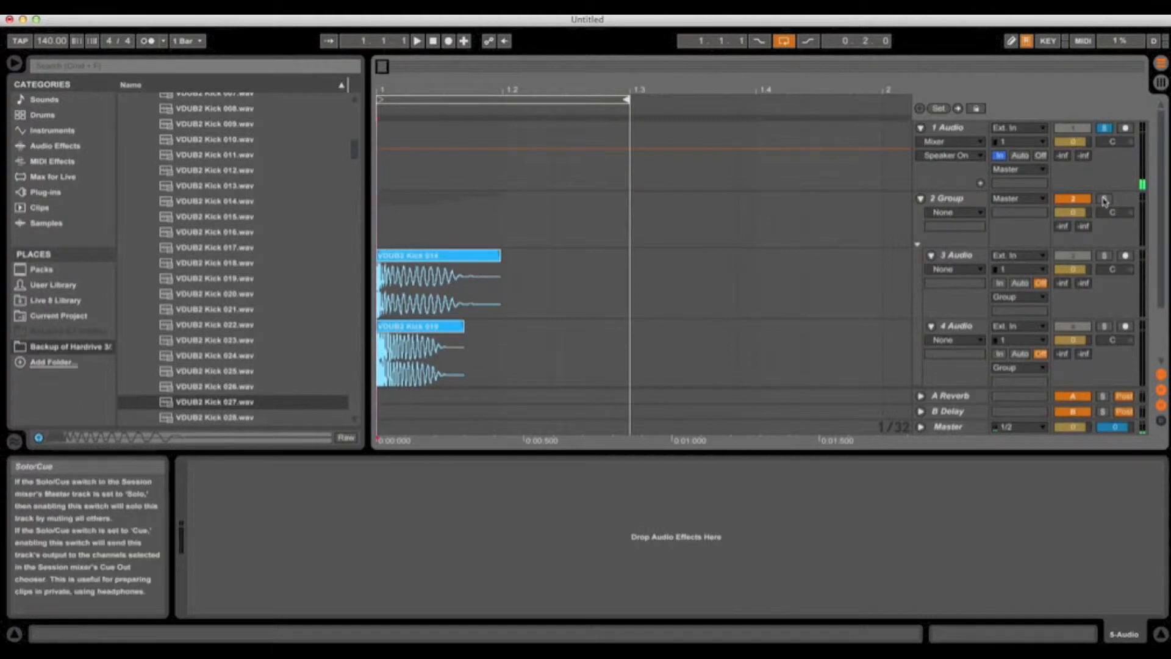
pyautogui.click(416, 41)
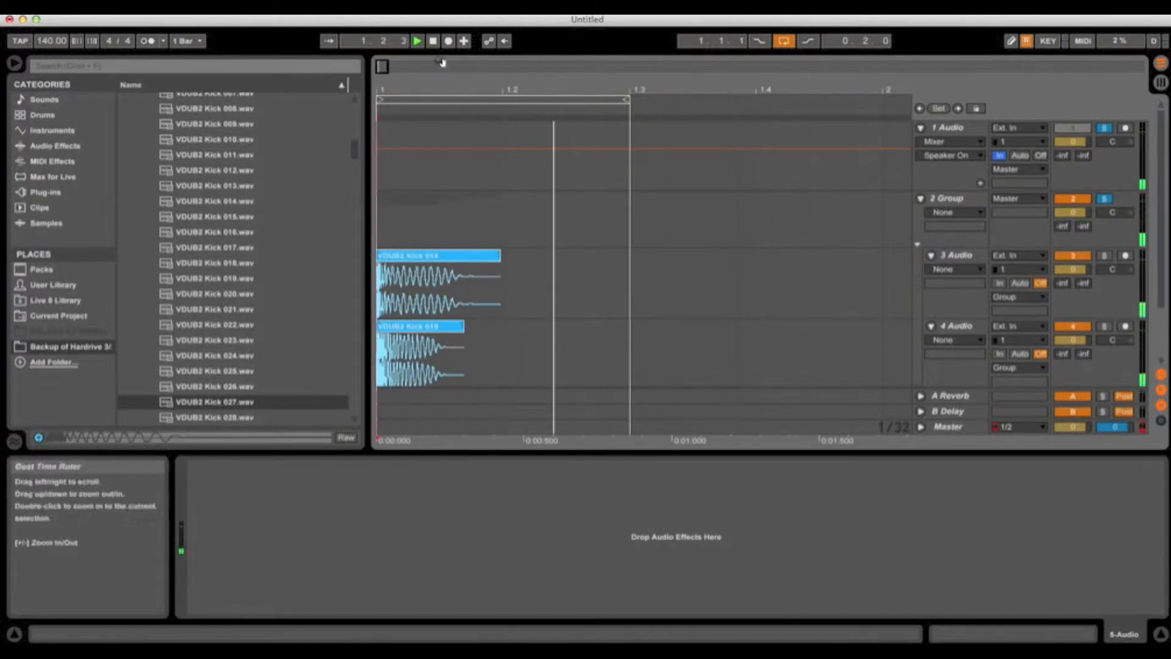
pyautogui.click(432, 41)
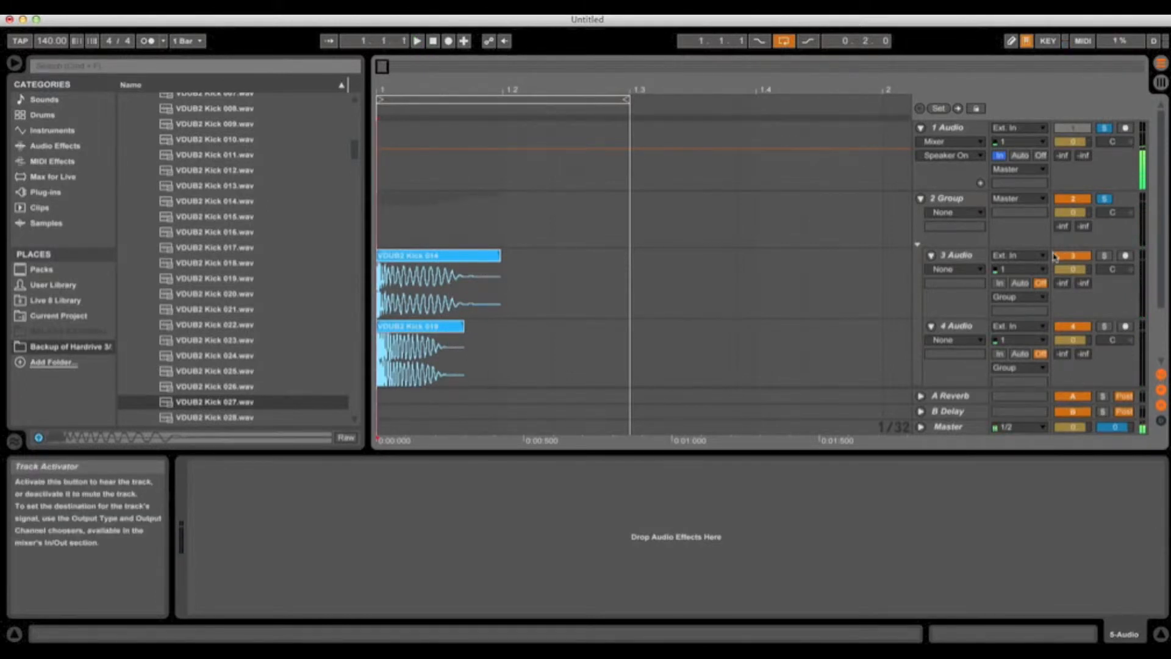
# Select the three kick tracks inside the group and lower their track volumes together while the loop plays
pyautogui.scroll(-3, 952, 228)
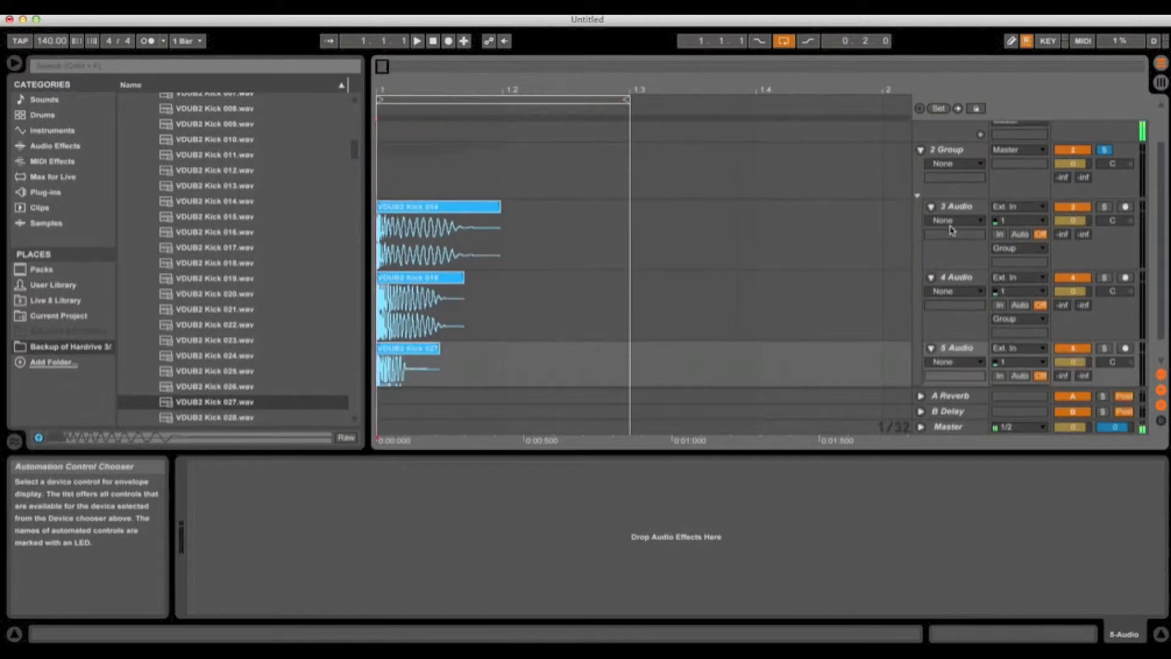
pyautogui.scroll(1, 953, 227)
pyautogui.scroll(-1, 953, 225)
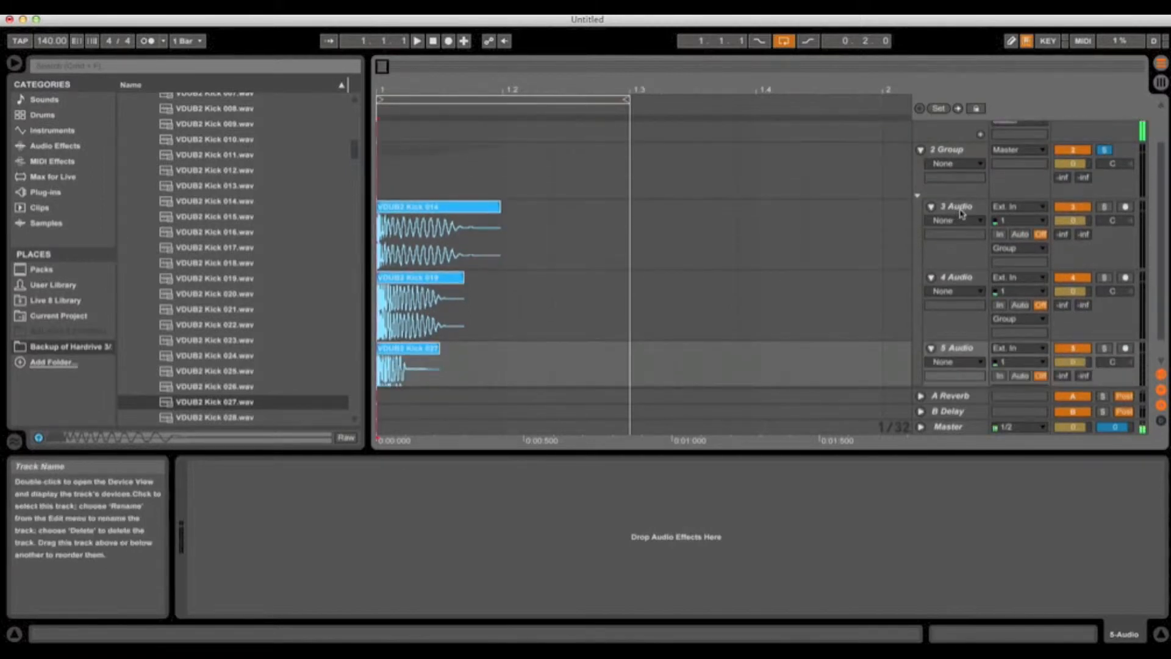
pyautogui.click(963, 213)
pyautogui.scroll(-1, 962, 254)
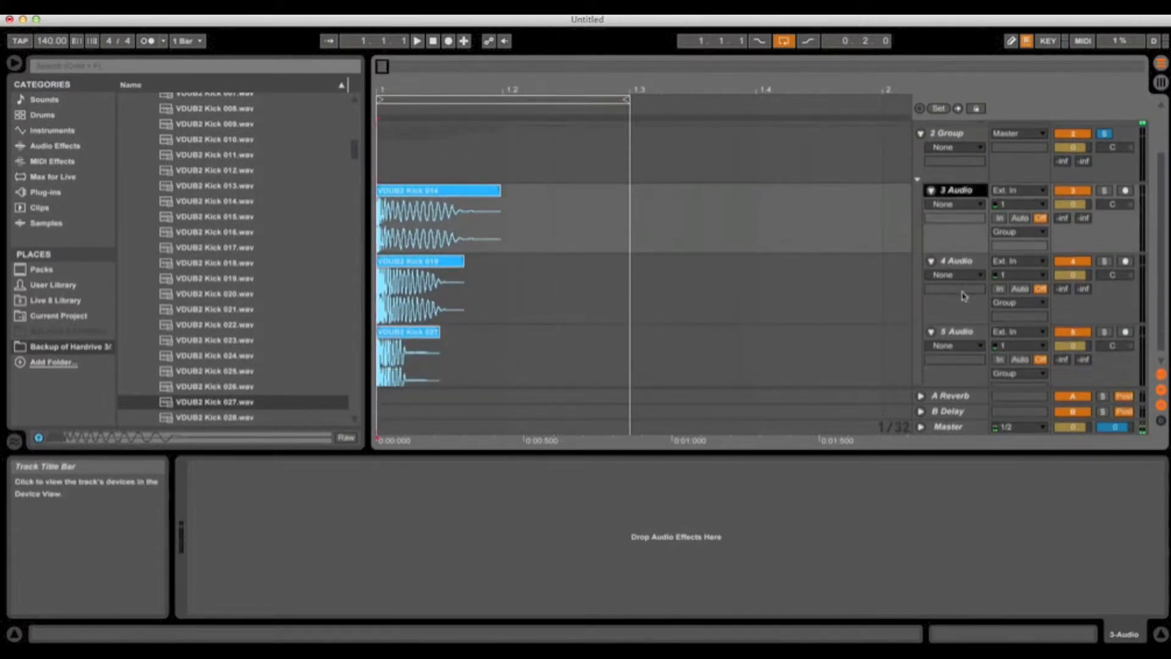
pyautogui.click(970, 336)
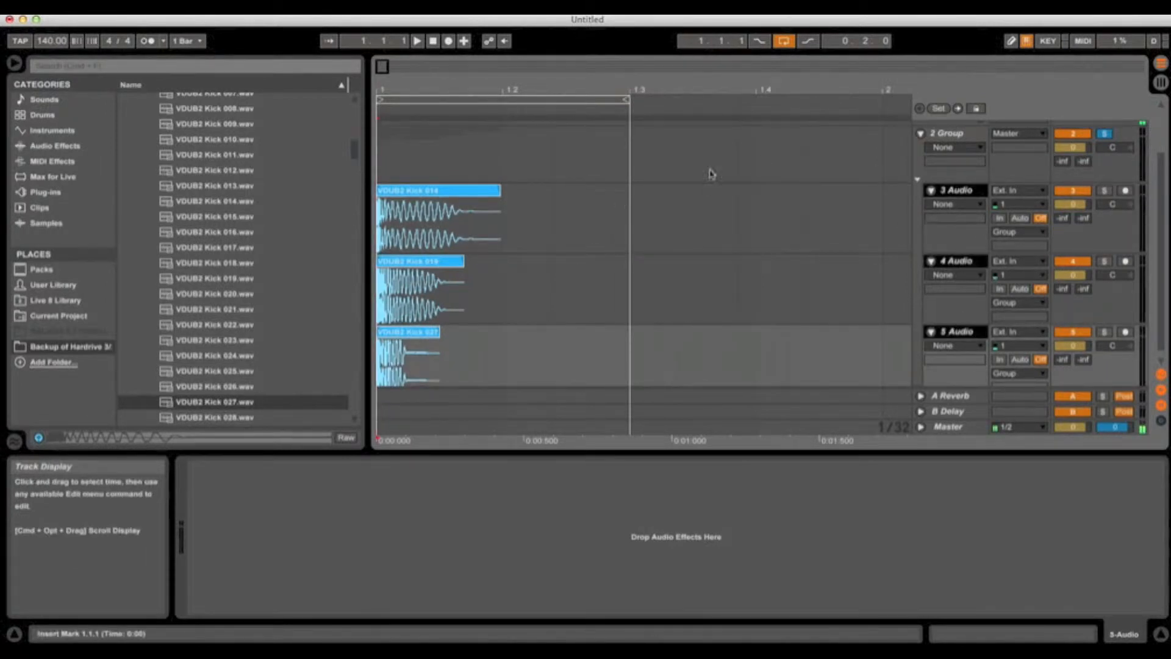
pyautogui.scroll(3, 1121, 163)
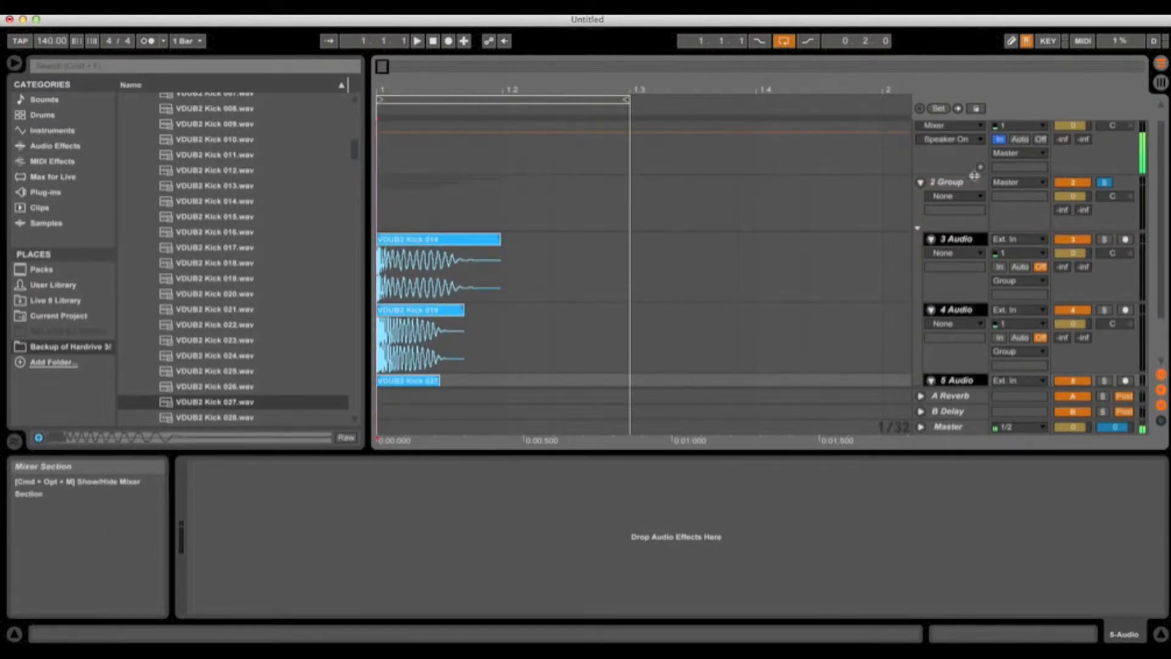
pyautogui.click(417, 41)
pyautogui.moveTo(1074, 253); pyautogui.dragTo(1074, 270)
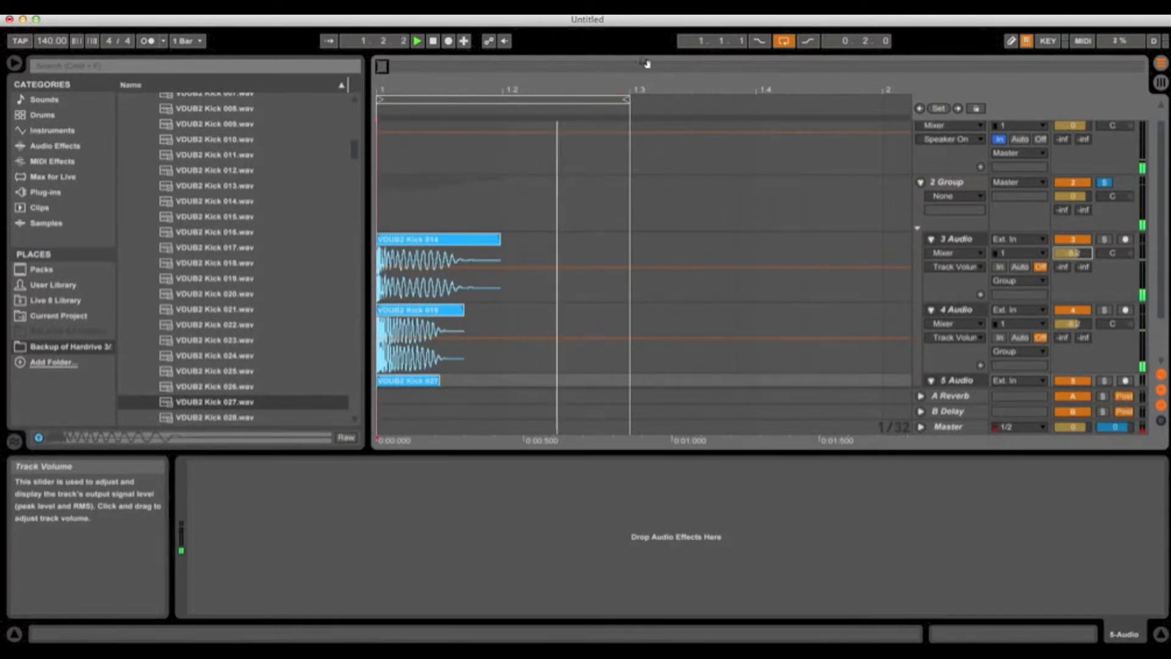
# Stop the loop, replay the combined kick layers from the start and stop playback again
pyautogui.click(433, 42)
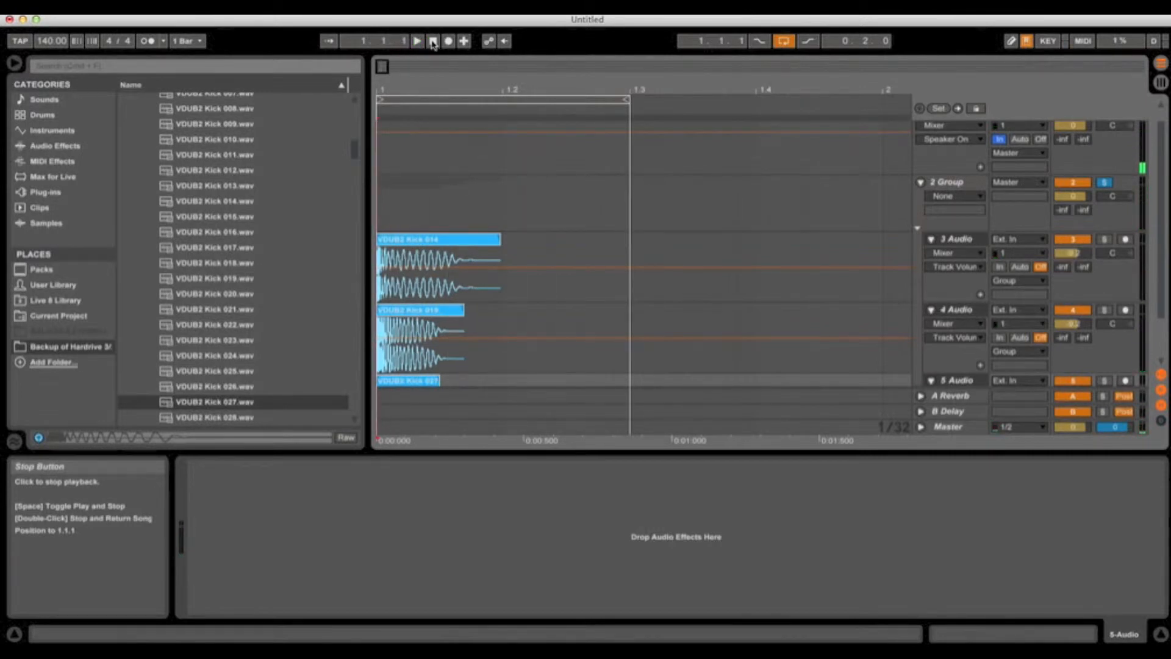
pyautogui.press('space')
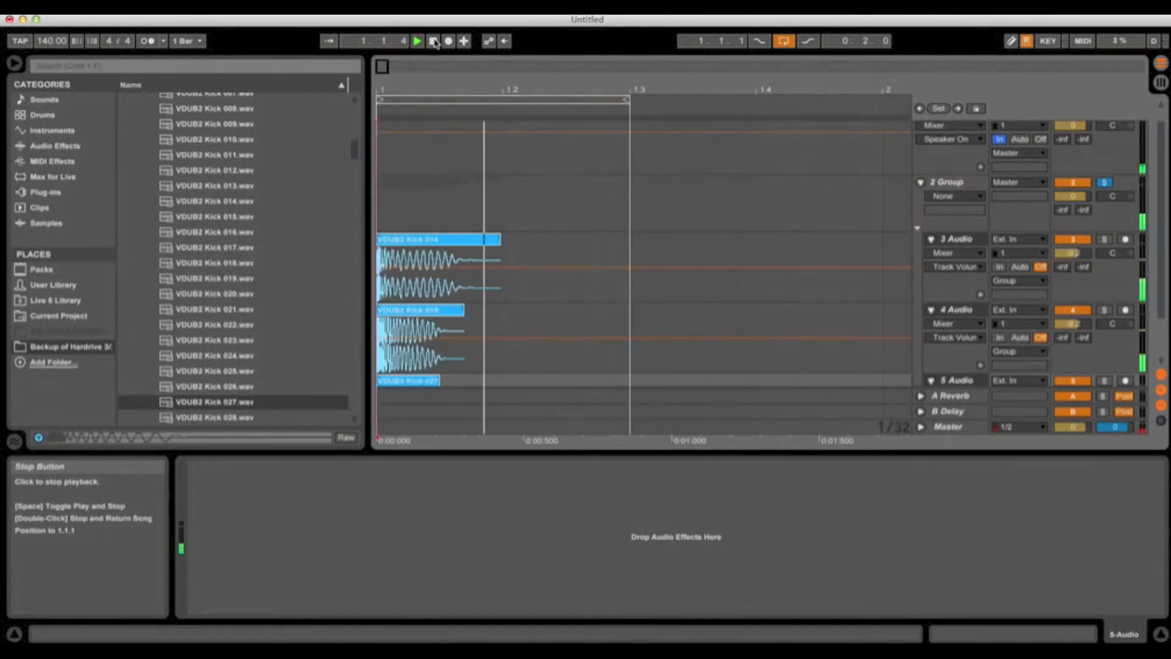
pyautogui.click(434, 42)
# Show the Fades envelopes on the clips of the three grouped kick tracks
pyautogui.scroll(-2, 744, 263)
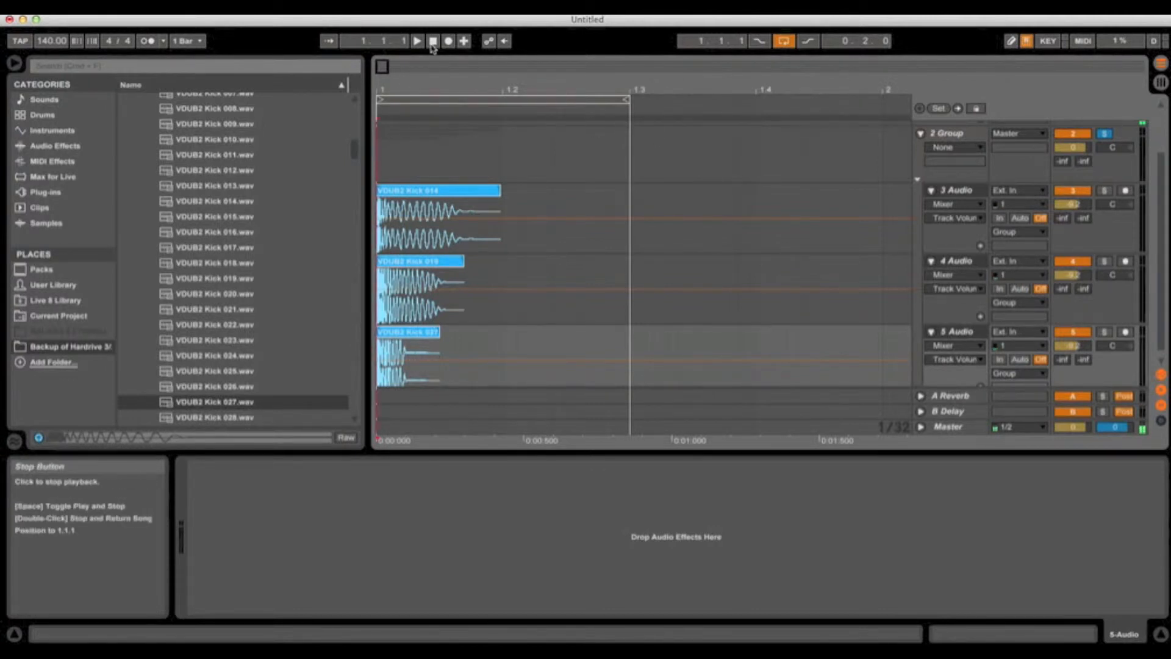
pyautogui.click(983, 210)
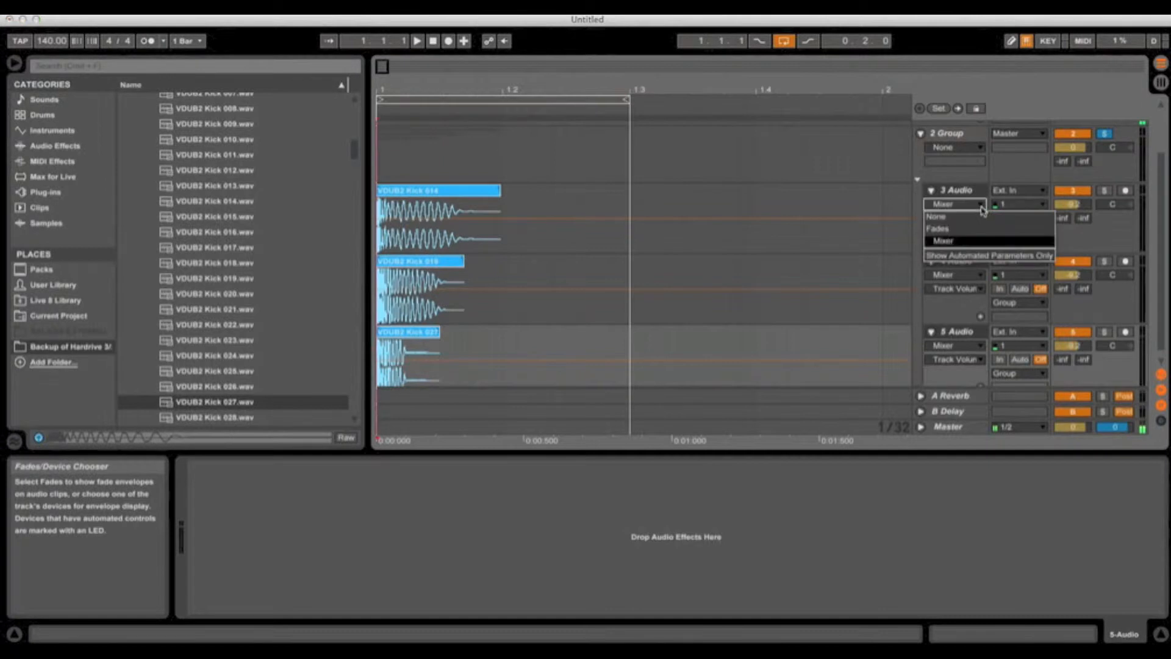
pyautogui.click(963, 234)
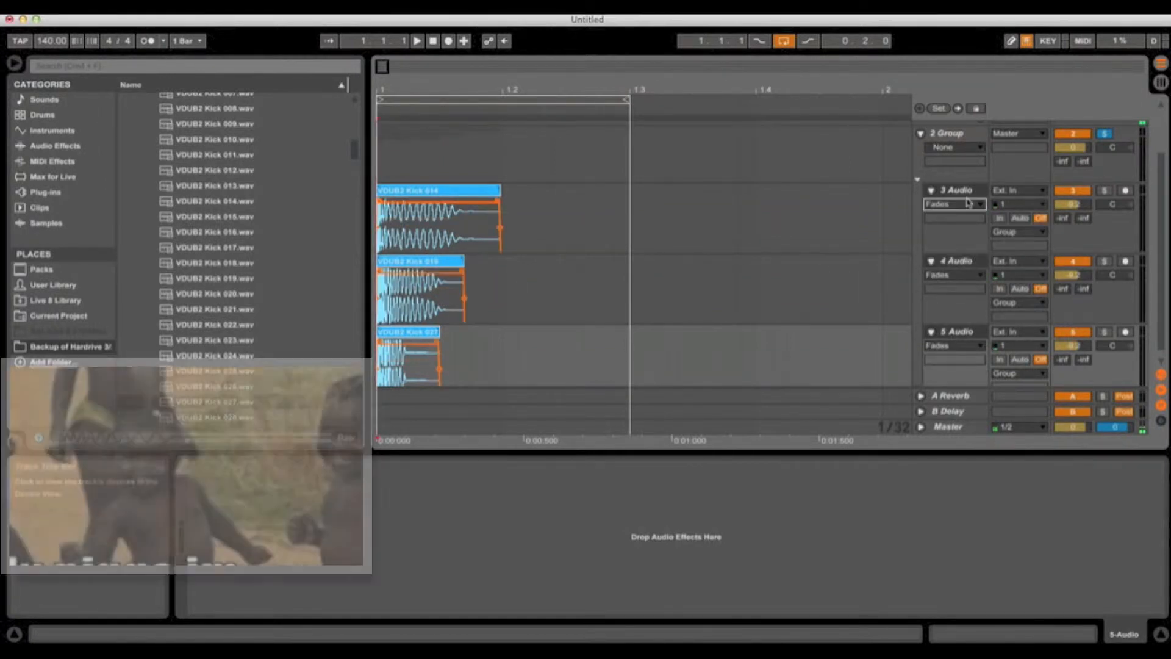
# Pull the fade-in handles of all three kick clips back to the clip starts so their attacks have no fade-in
pyautogui.click(964, 192)
pyautogui.click(382, 203)
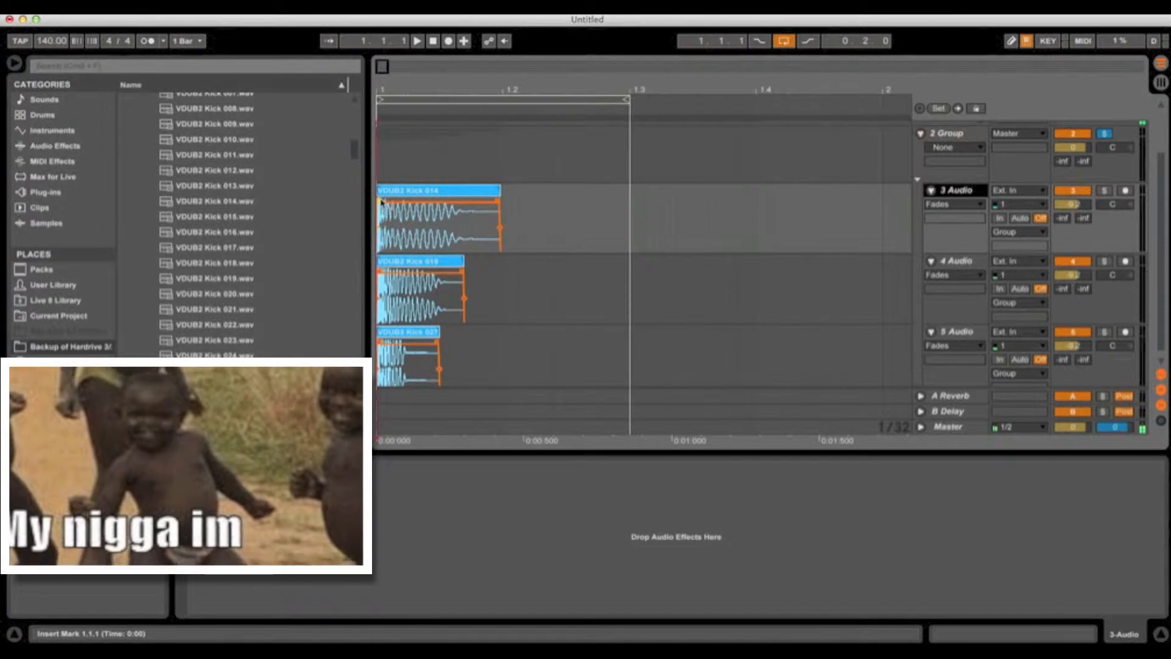
pyautogui.moveTo(382, 203)
pyautogui.mouseDown()
pyautogui.moveTo(425, 201)
pyautogui.moveTo(373, 214)
pyautogui.mouseUp()
pyautogui.moveTo(380, 272)
pyautogui.mouseDown()
pyautogui.moveTo(448, 270)
pyautogui.moveTo(366, 277)
pyautogui.mouseUp()
pyautogui.moveTo(380, 343)
pyautogui.mouseDown()
pyautogui.moveTo(428, 341)
pyautogui.moveTo(350, 344)
pyautogui.mouseUp()
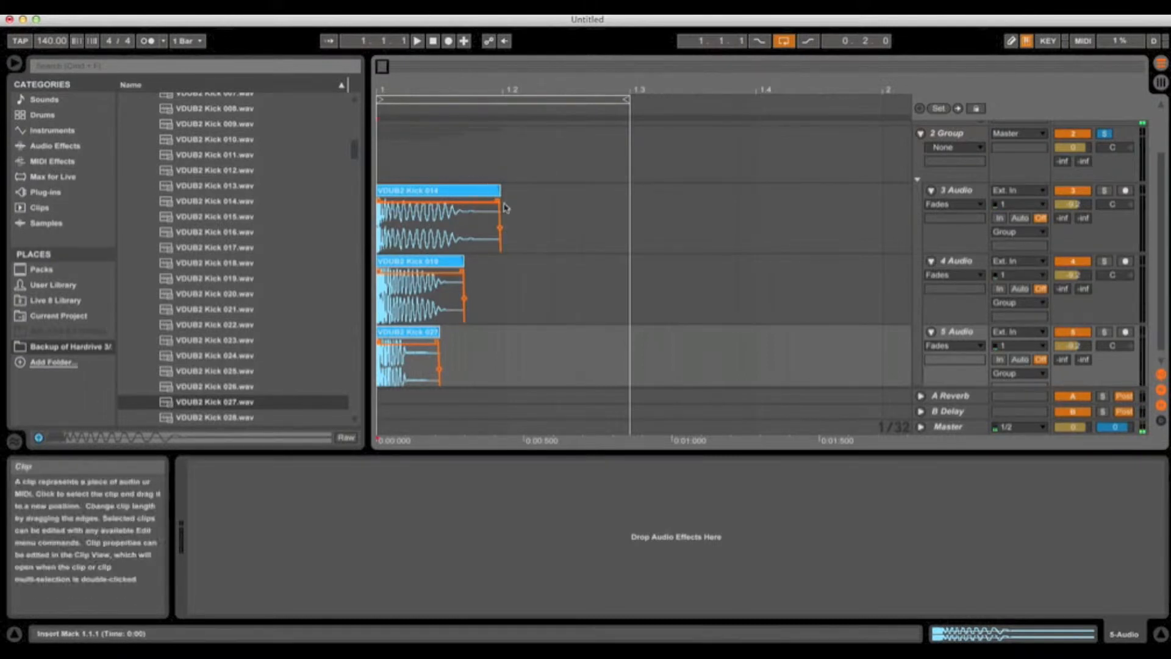
# Play the loop with 3 Audio soloed and the solo on 2 Group turned off
pyautogui.click(1105, 192)
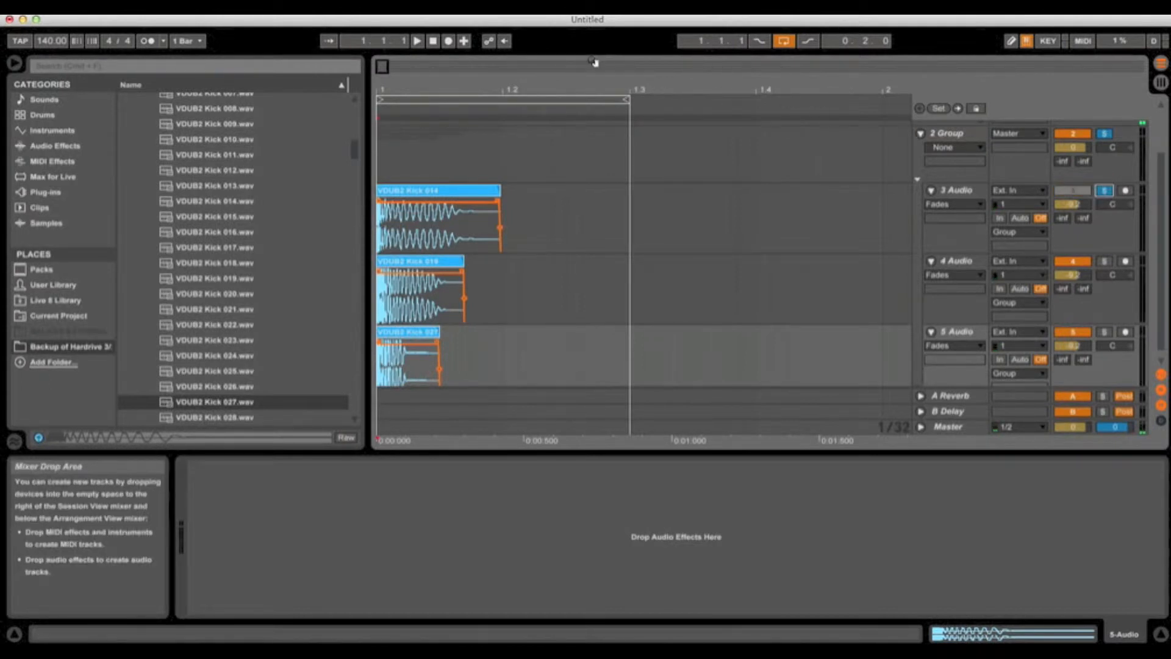
pyautogui.click(418, 41)
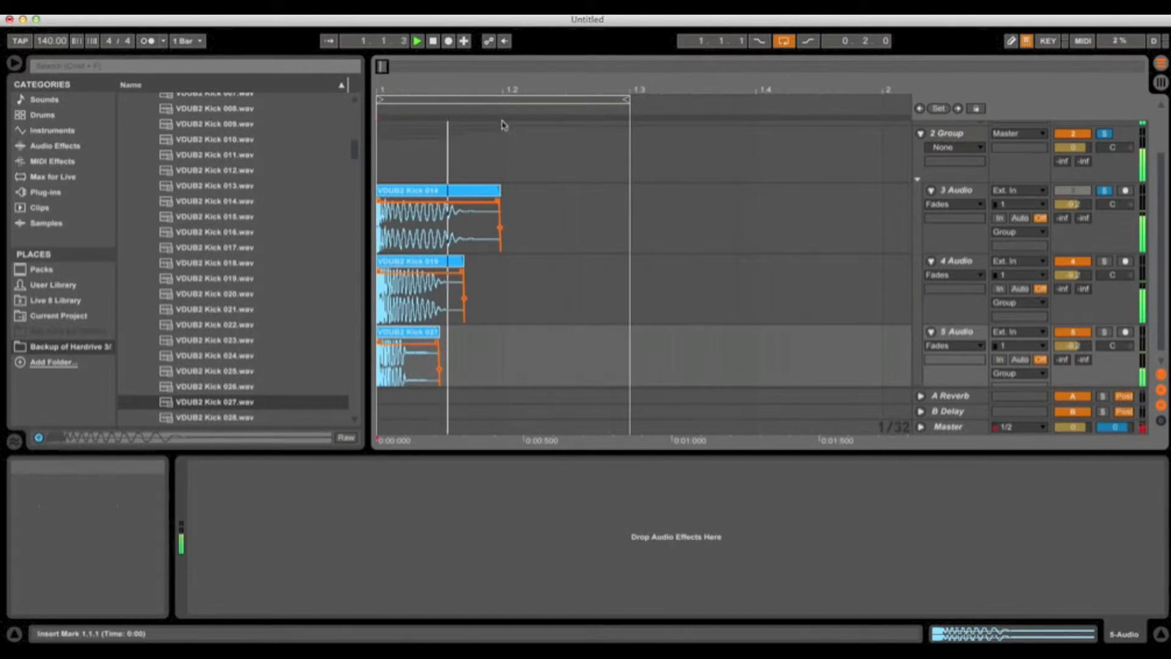
pyautogui.click(1105, 261)
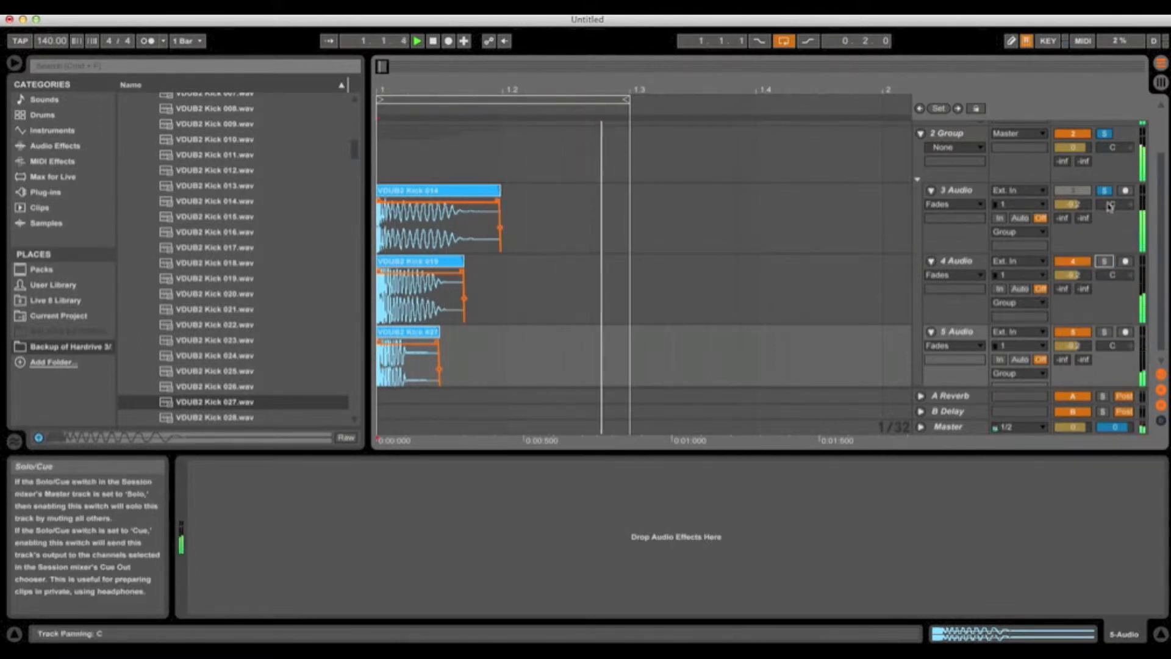
pyautogui.scroll(2, 1107, 177)
pyautogui.click(1105, 183)
pyautogui.click(1104, 239)
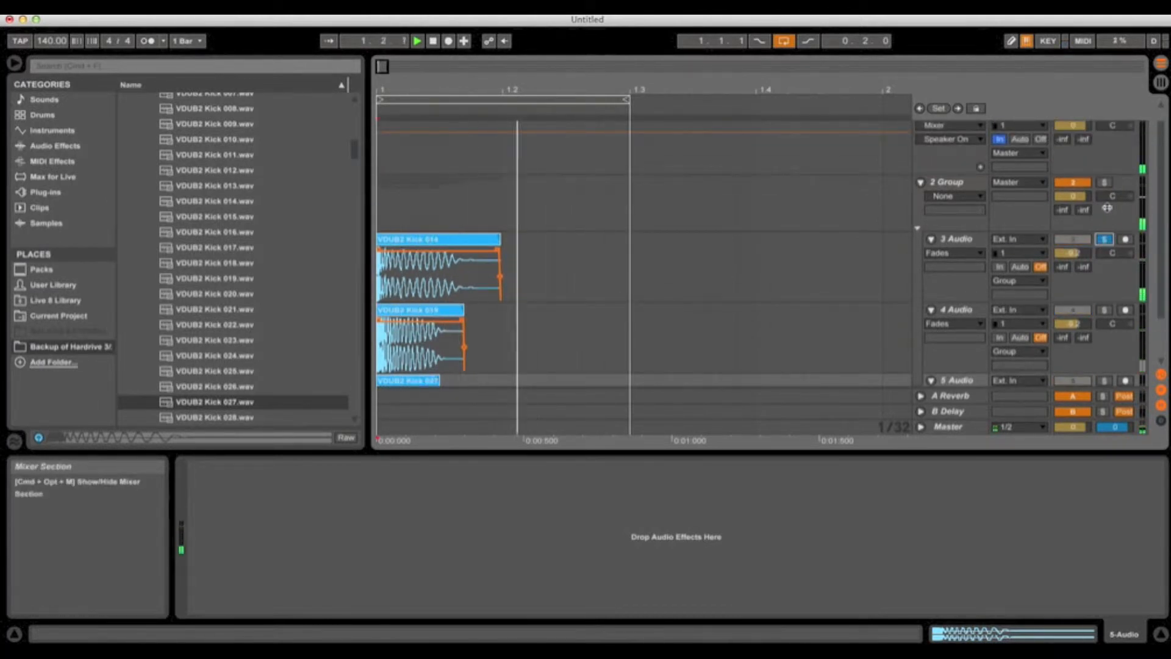
# Give the VDUB2 Kick 014 clip a long fade-out starting about a third into the clip, and stop playback
pyautogui.scroll(-1, 549, 250)
pyautogui.moveTo(500, 236); pyautogui.dragTo(421, 244)
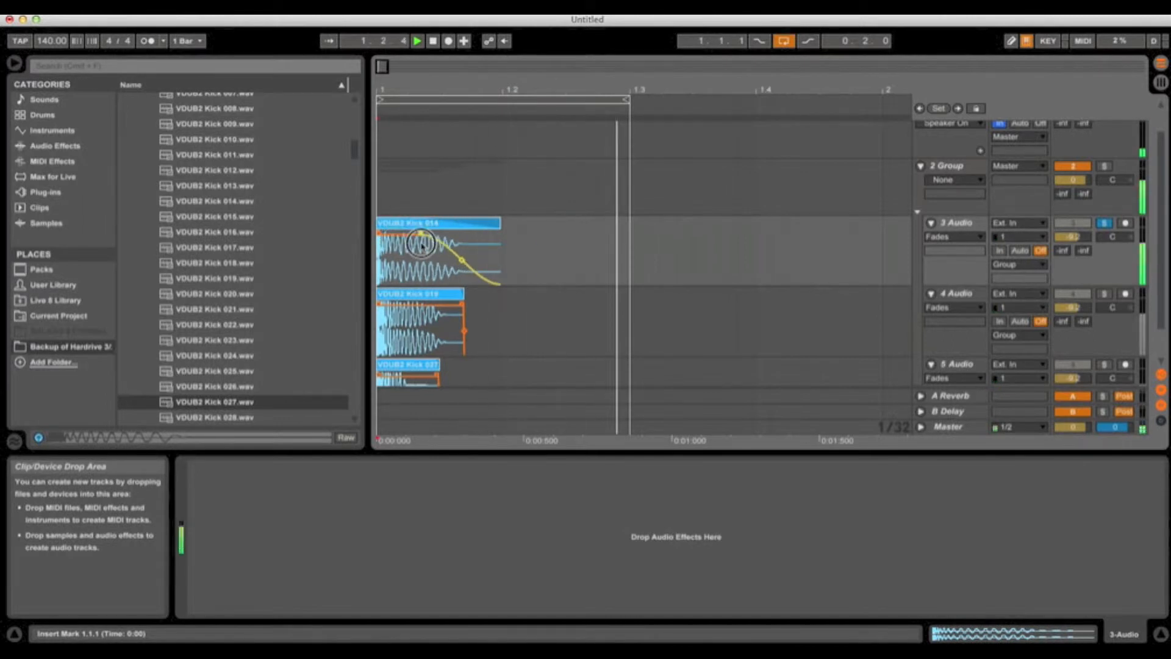
pyautogui.click(433, 40)
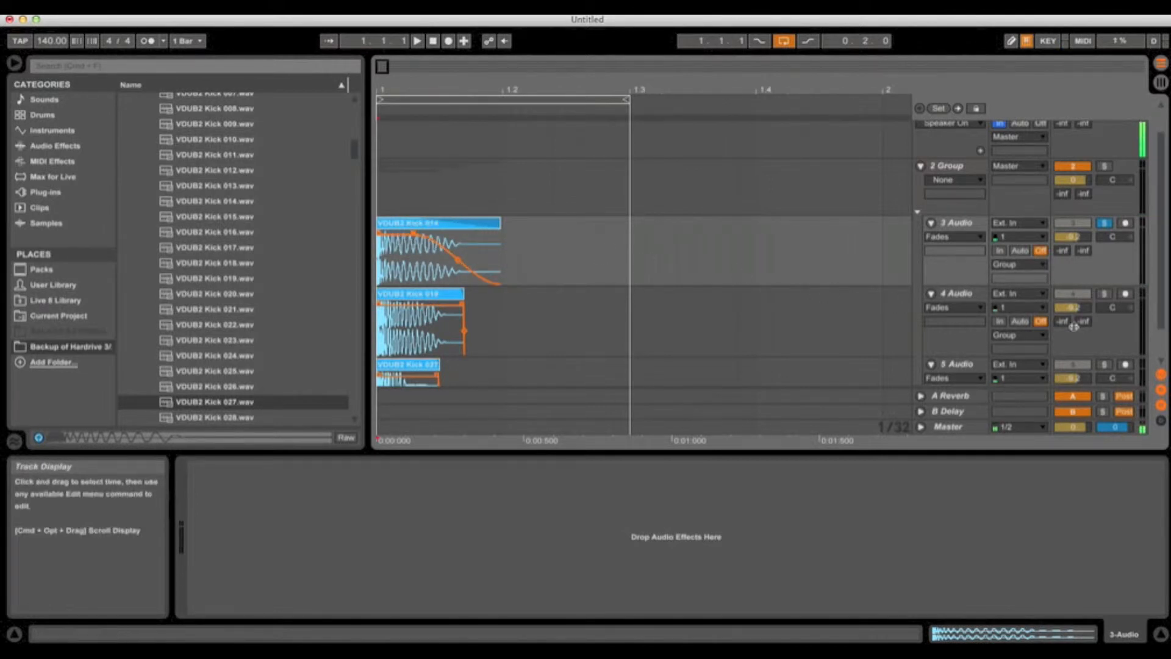
# Solo 4 Audio, play it and give the VDUB2 Kick 019 clip a fade-out starting near its beginning, then stop playback
pyautogui.click(1103, 226)
pyautogui.click(417, 41)
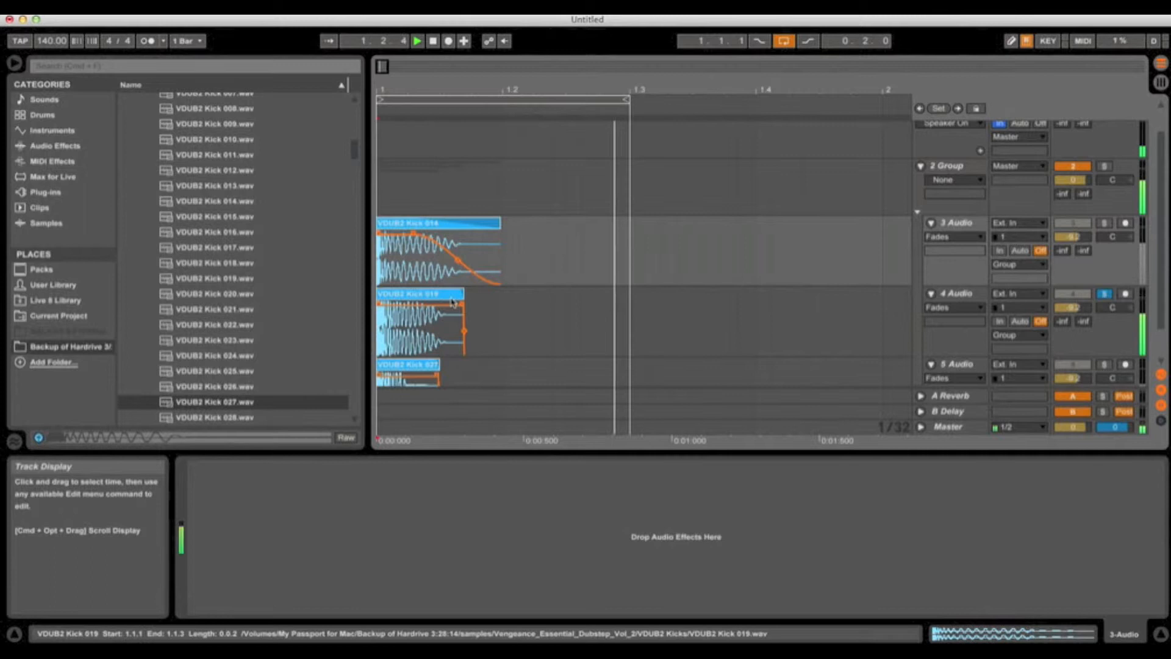
pyautogui.moveTo(464, 309); pyautogui.dragTo(383, 312)
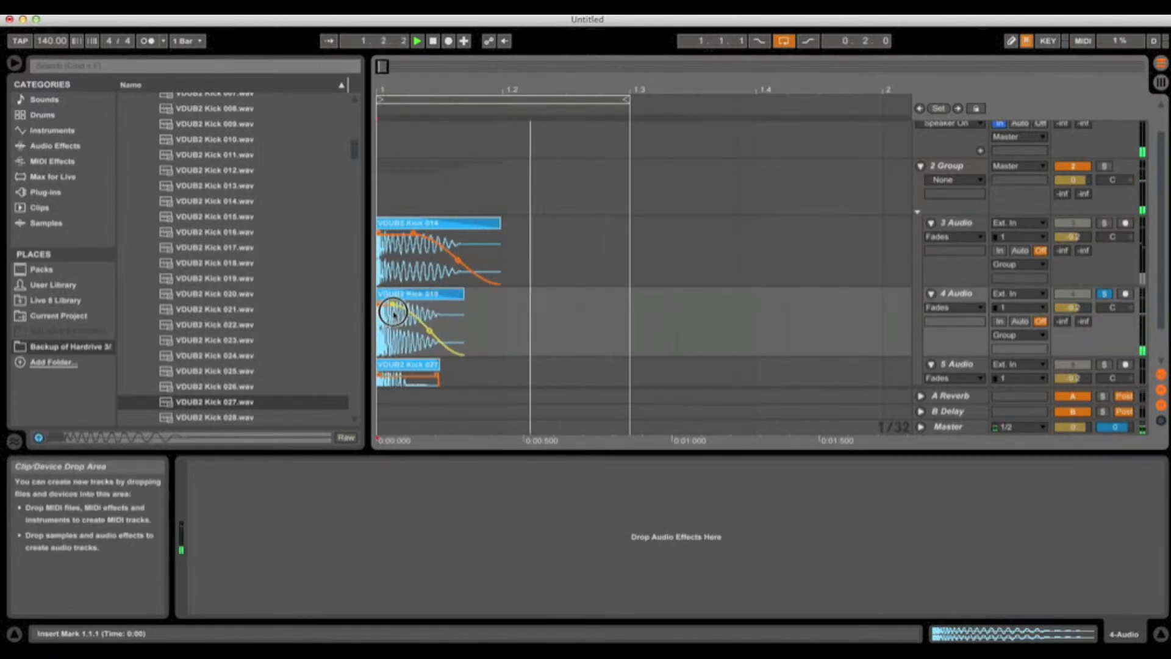
pyautogui.click(442, 40)
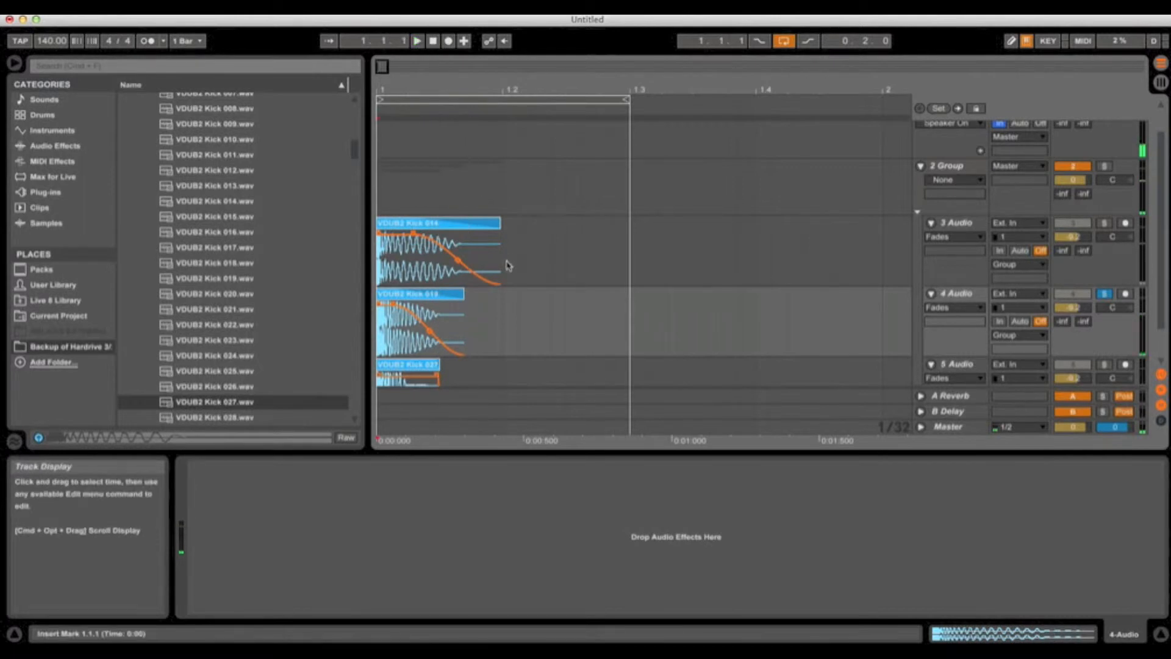
# Solo 5 Audio, play it and give the VDUB2 Kick 027 clip a fade-out starting around its middle, then stop playback
pyautogui.scroll(-2, 510, 266)
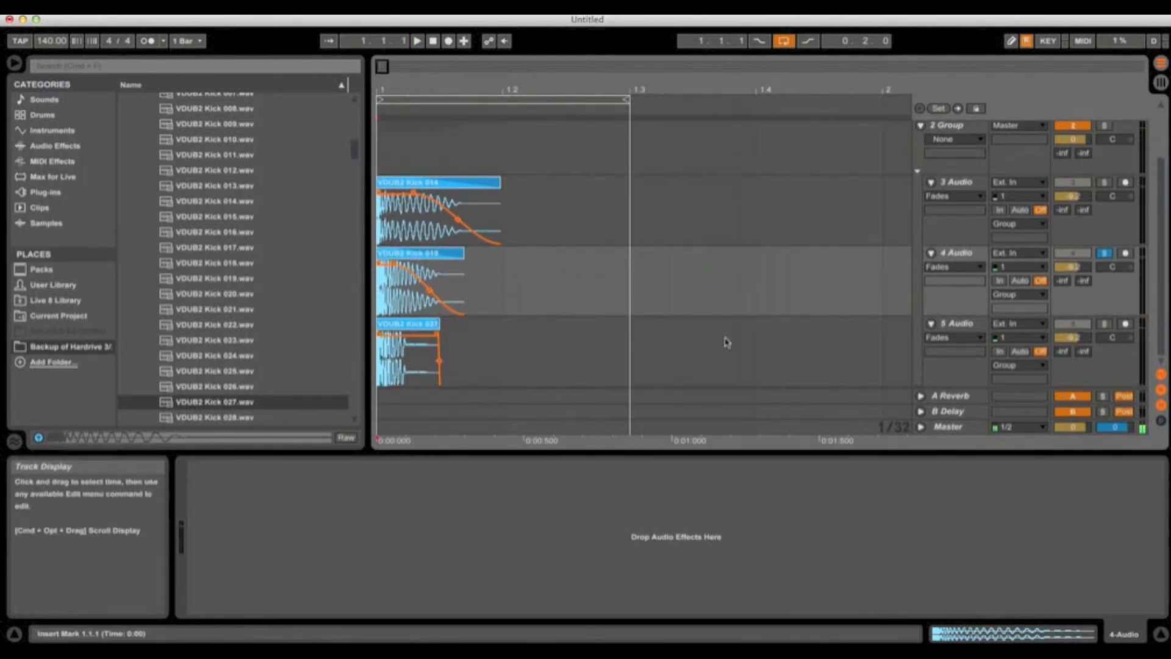
pyautogui.click(1104, 253)
pyautogui.click(1103, 324)
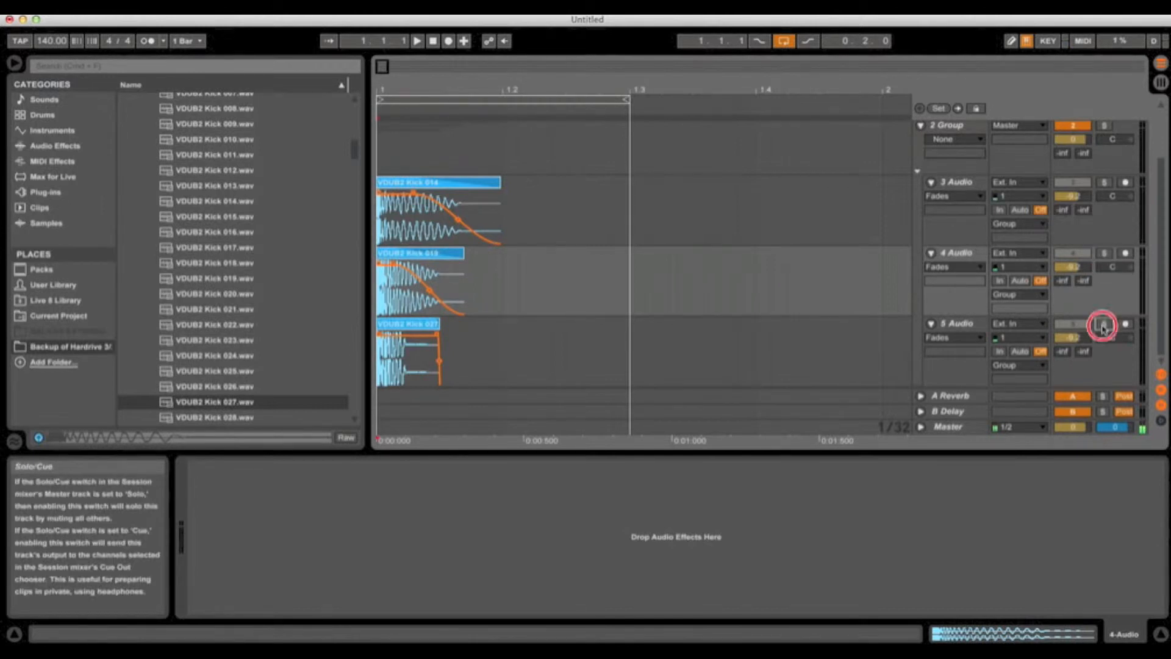
pyautogui.click(418, 41)
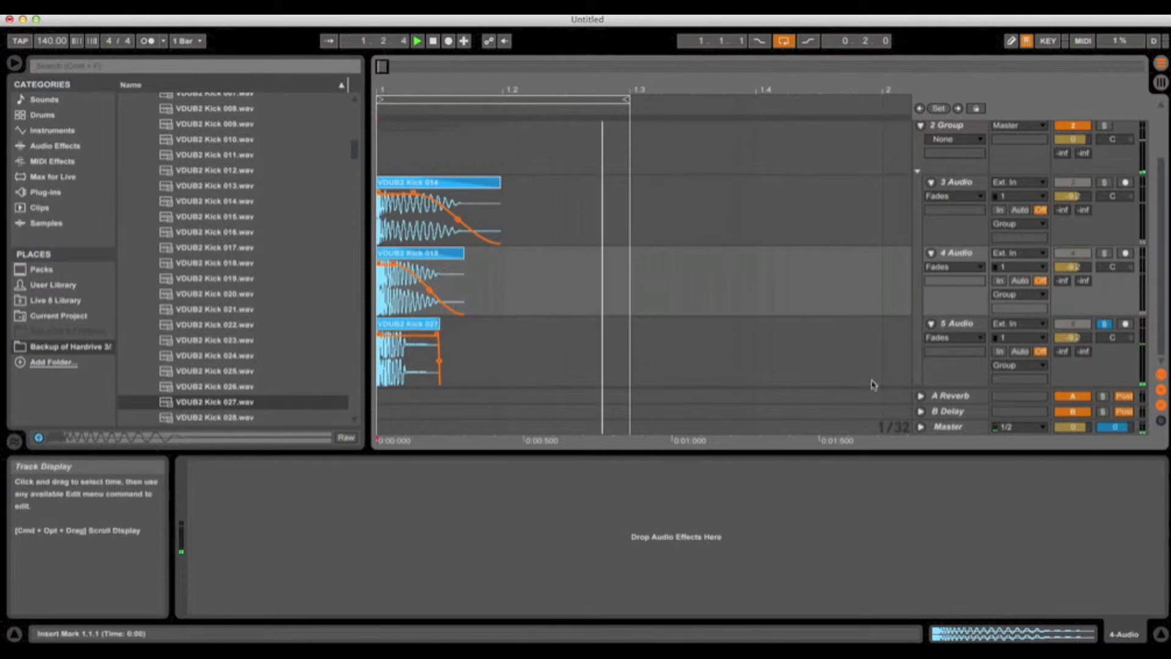
pyautogui.moveTo(431, 335); pyautogui.dragTo(407, 342)
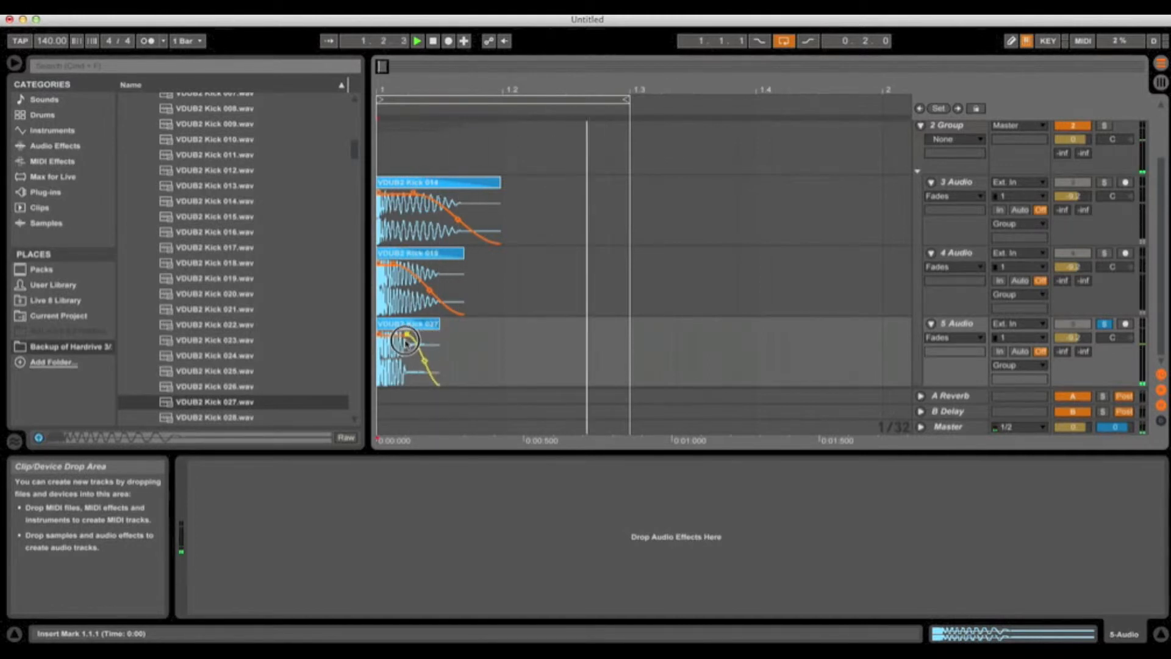
pyautogui.click(434, 43)
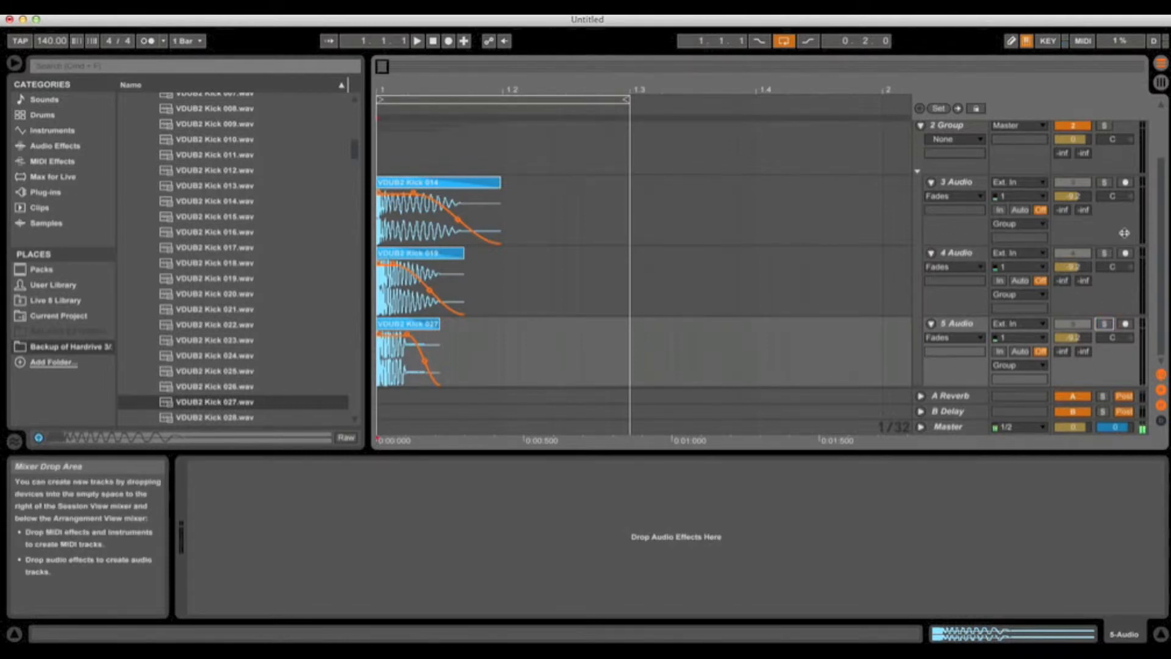
# Solo 2 Group, play the three faded kick layers together and stop playback
pyautogui.scroll(1, 1110, 165)
pyautogui.click(1106, 160)
pyautogui.scroll(-1, 693, 209)
pyautogui.click(418, 42)
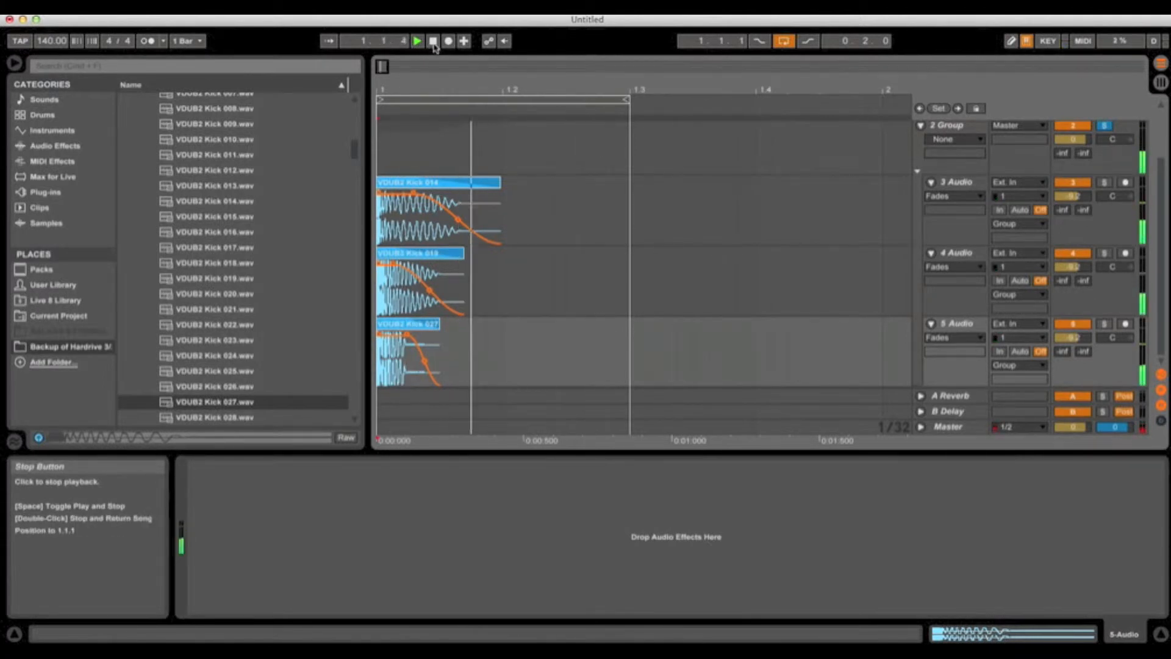
pyautogui.click(433, 42)
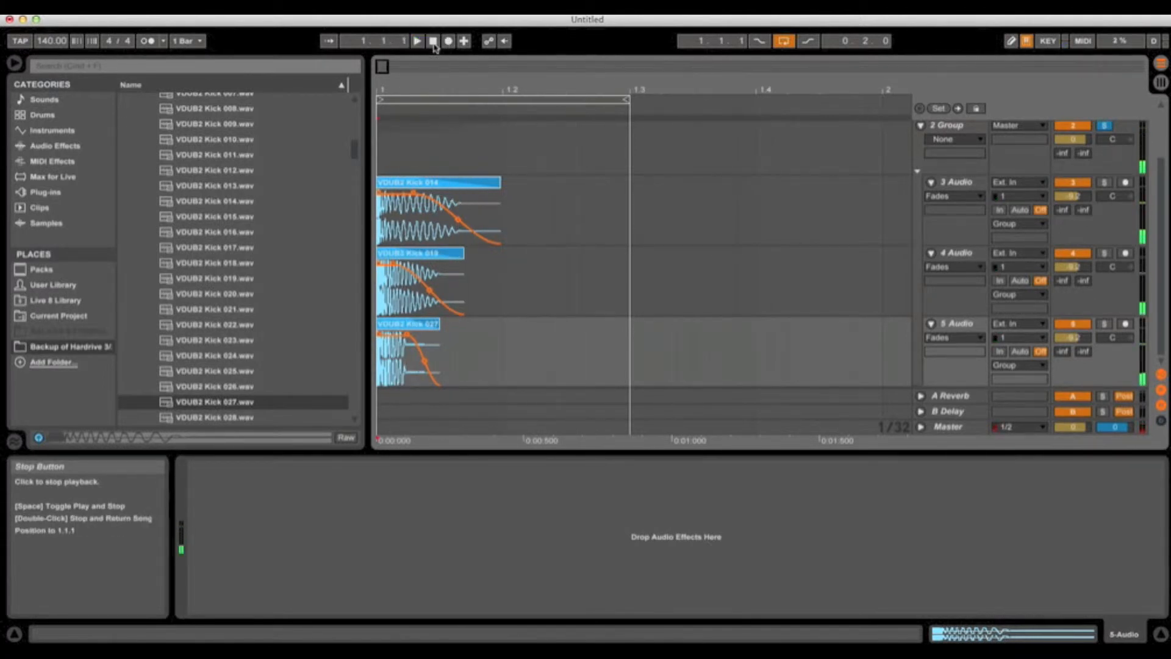
# Add an EQ Eight audio effect to each of the 3 Audio, 4 Audio and 5 Audio tracks
pyautogui.click(970, 187)
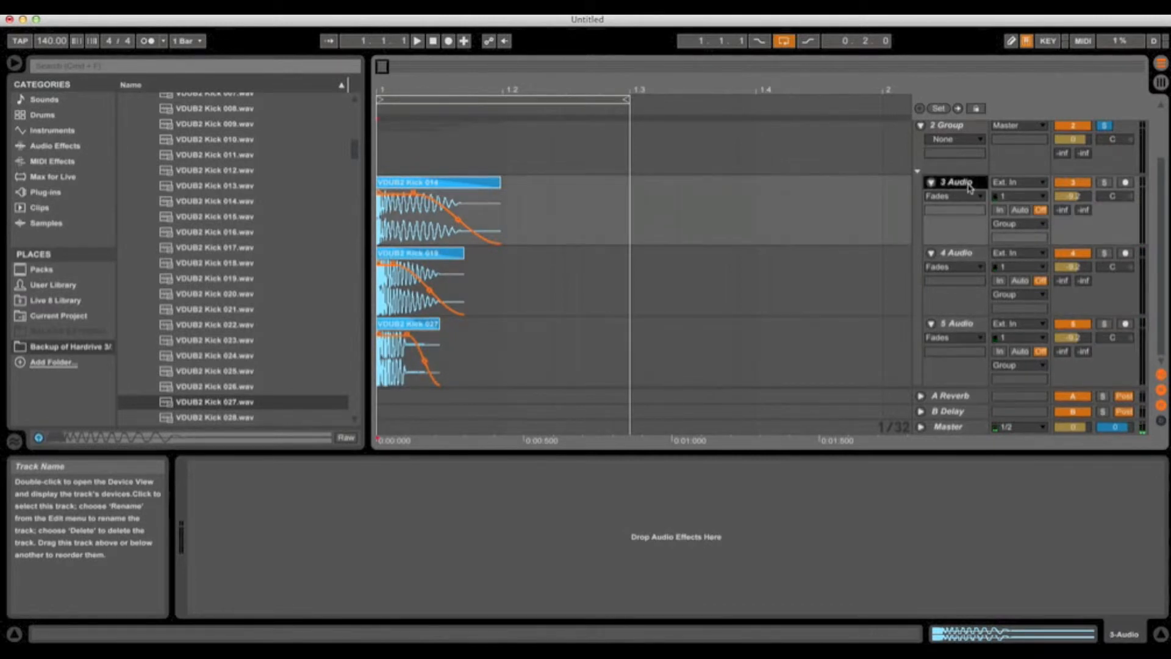
pyautogui.click(54, 150)
pyautogui.moveTo(174, 257); pyautogui.dragTo(584, 208)
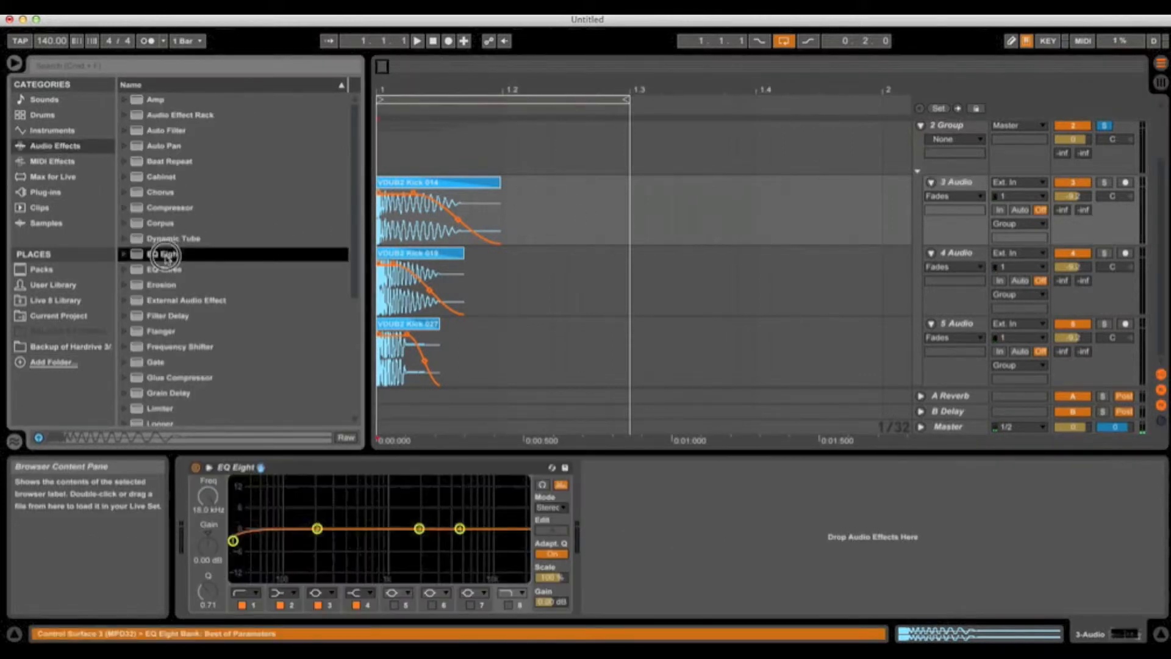
pyautogui.moveTo(540, 298); pyautogui.dragTo(540, 298)
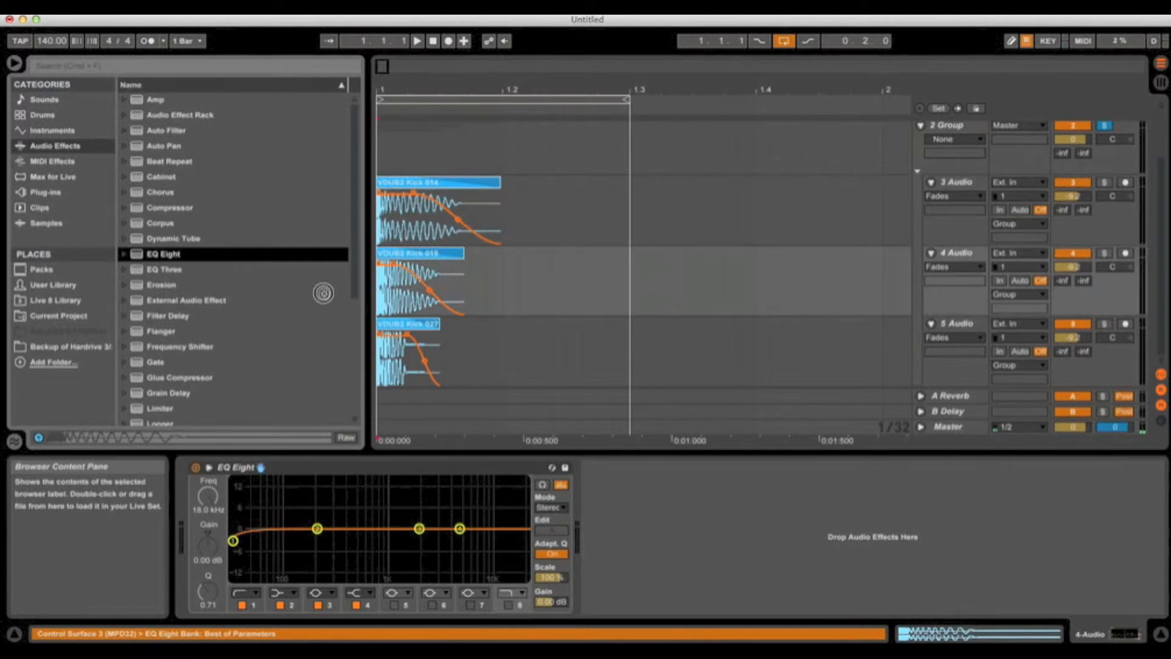
pyautogui.moveTo(511, 347); pyautogui.dragTo(513, 350)
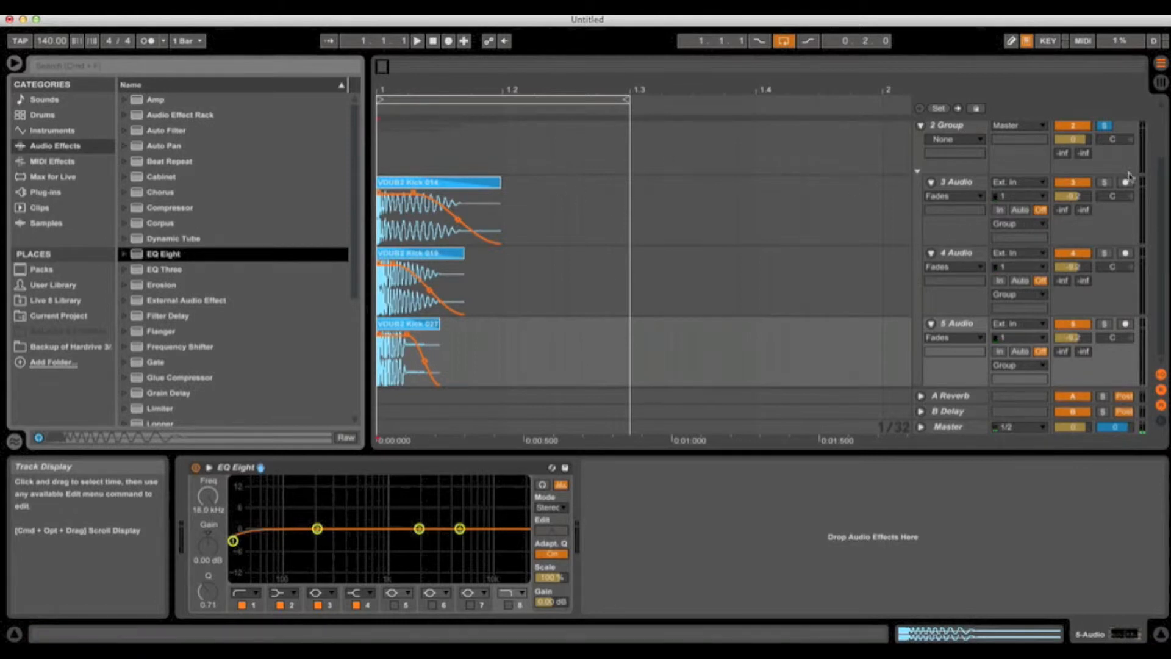
# While 3 Audio loops soloed, set band 4 of the EQ Eight on 5 Audio to a high cut at 1.30 kHz
pyautogui.click(1104, 182)
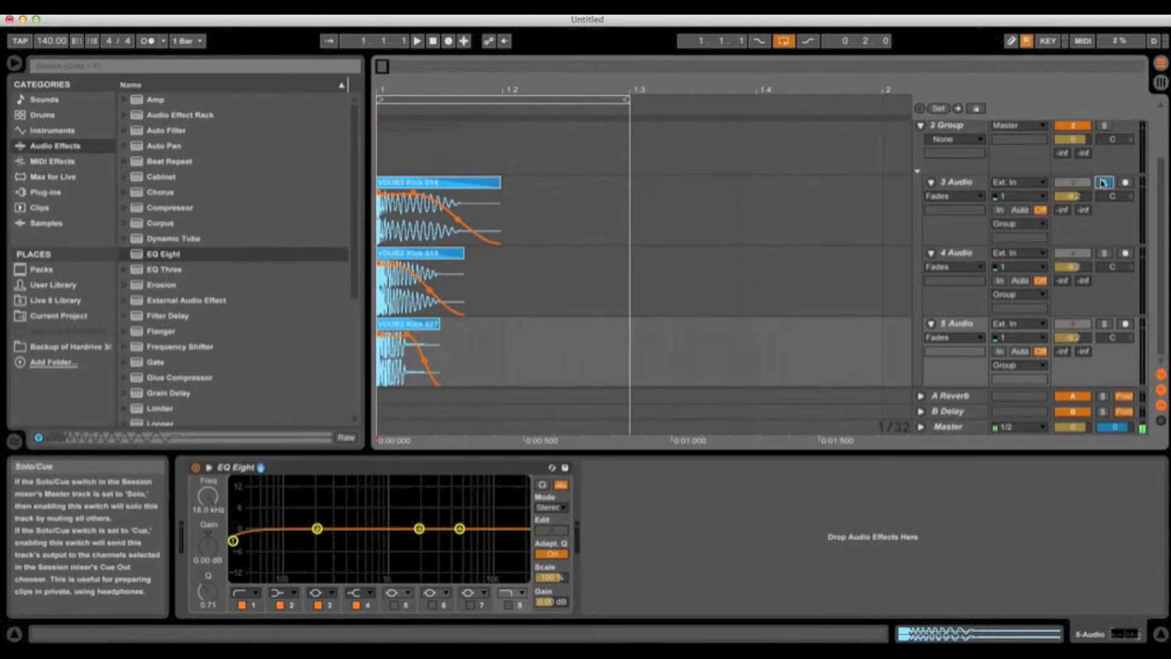
pyautogui.click(417, 40)
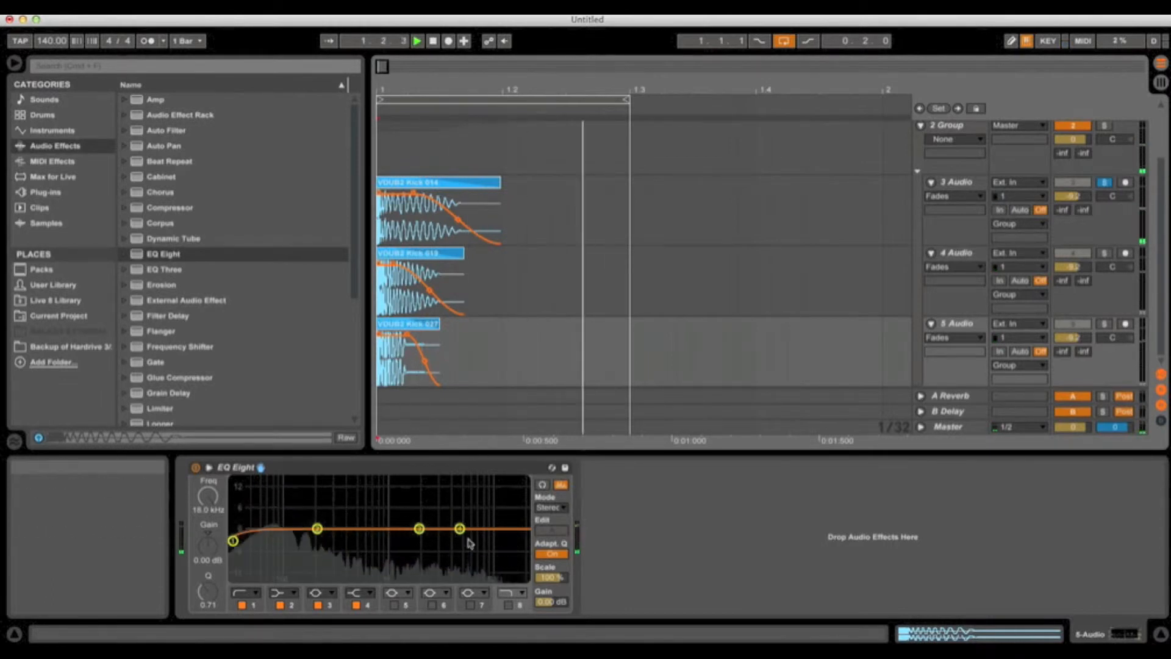
pyautogui.click(371, 597)
pyautogui.click(370, 551)
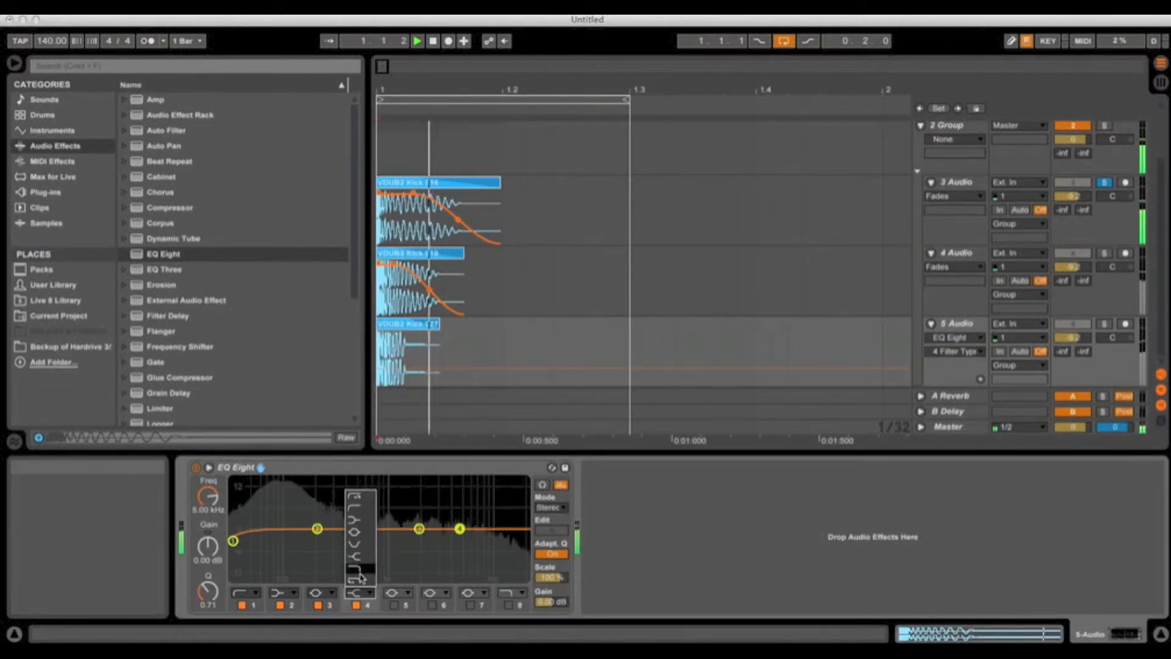
pyautogui.moveTo(212, 502); pyautogui.dragTo(212, 578)
pyautogui.moveTo(211, 536); pyautogui.dragTo(211, 523)
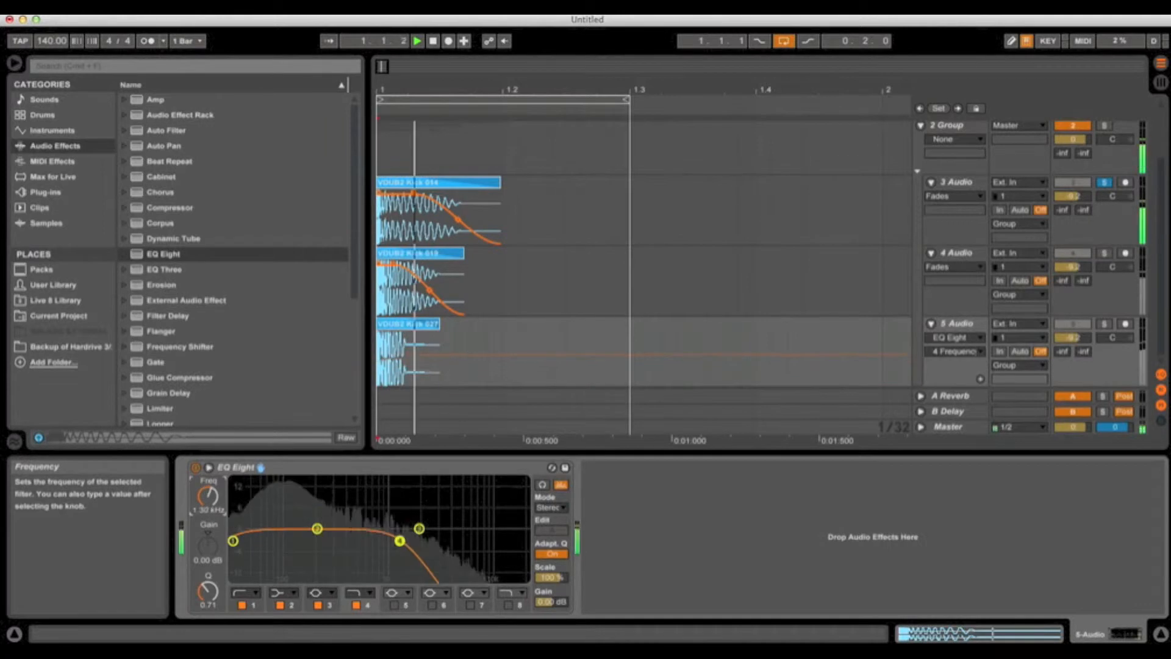
# On 3 Audio's EQ Eight, set band 4 to a high cut at 481 Hz and turn off bands 2 and 3
pyautogui.click(958, 181)
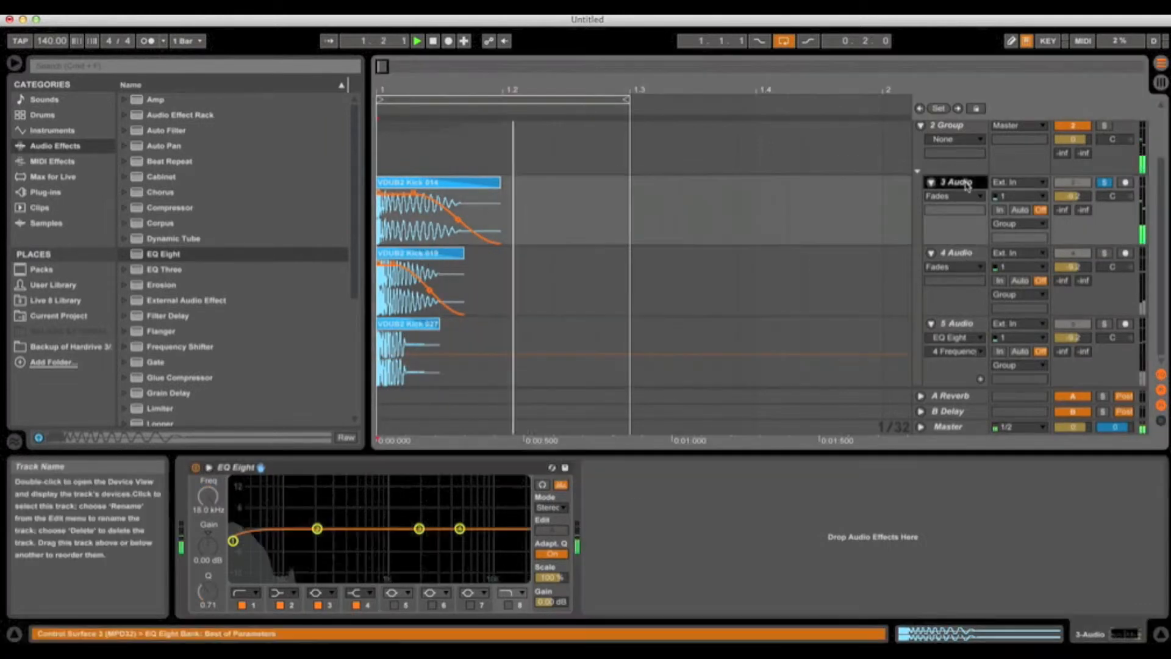
pyautogui.click(369, 593)
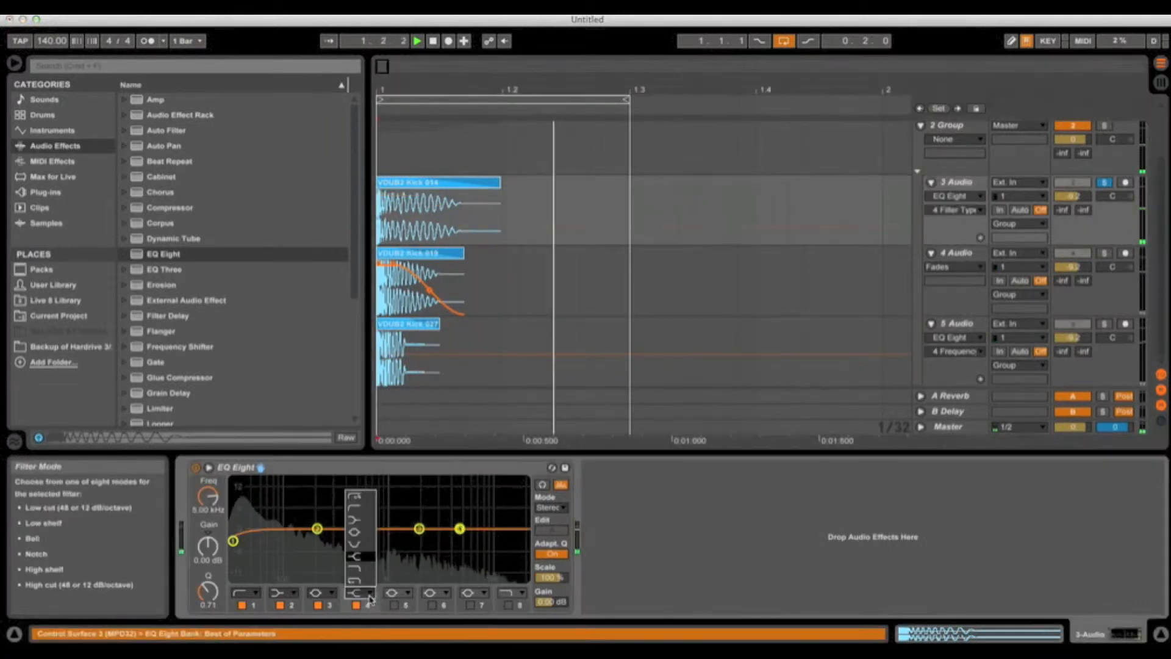
pyautogui.click(365, 568)
pyautogui.moveTo(209, 498)
pyautogui.mouseDown()
pyautogui.moveTo(209, 531)
pyautogui.moveTo(208, 515)
pyautogui.mouseUp()
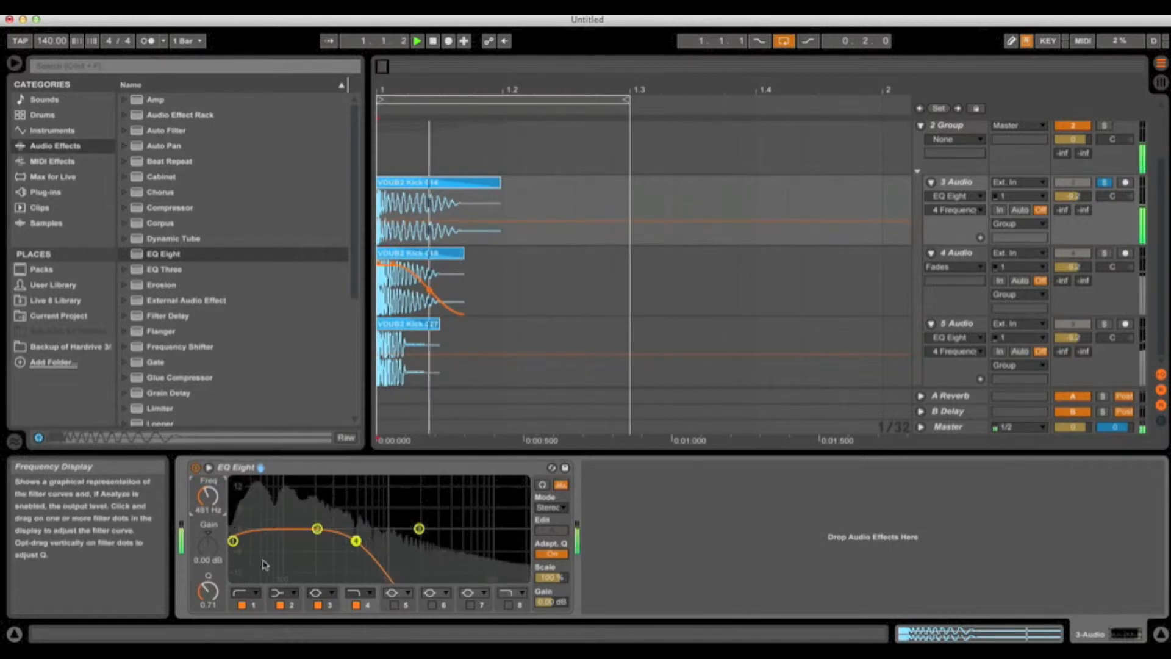
pyautogui.click(280, 605)
pyautogui.click(318, 605)
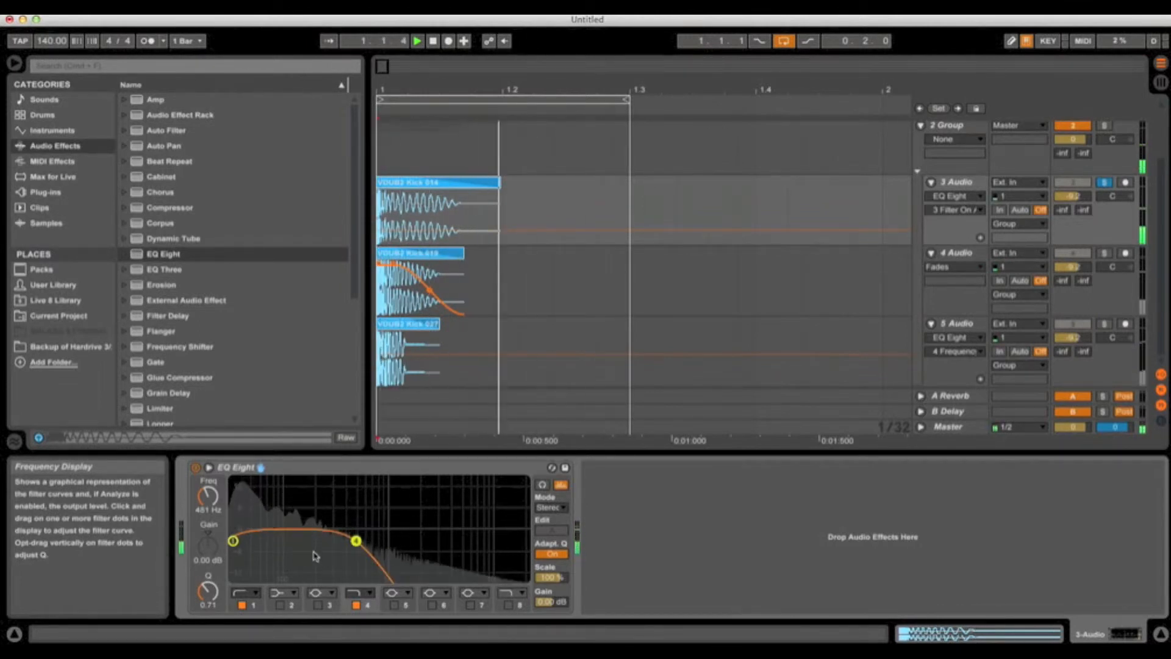
# Stop playback, move the solo from 3 Audio to 4 Audio and play that layer alone
pyautogui.click(434, 41)
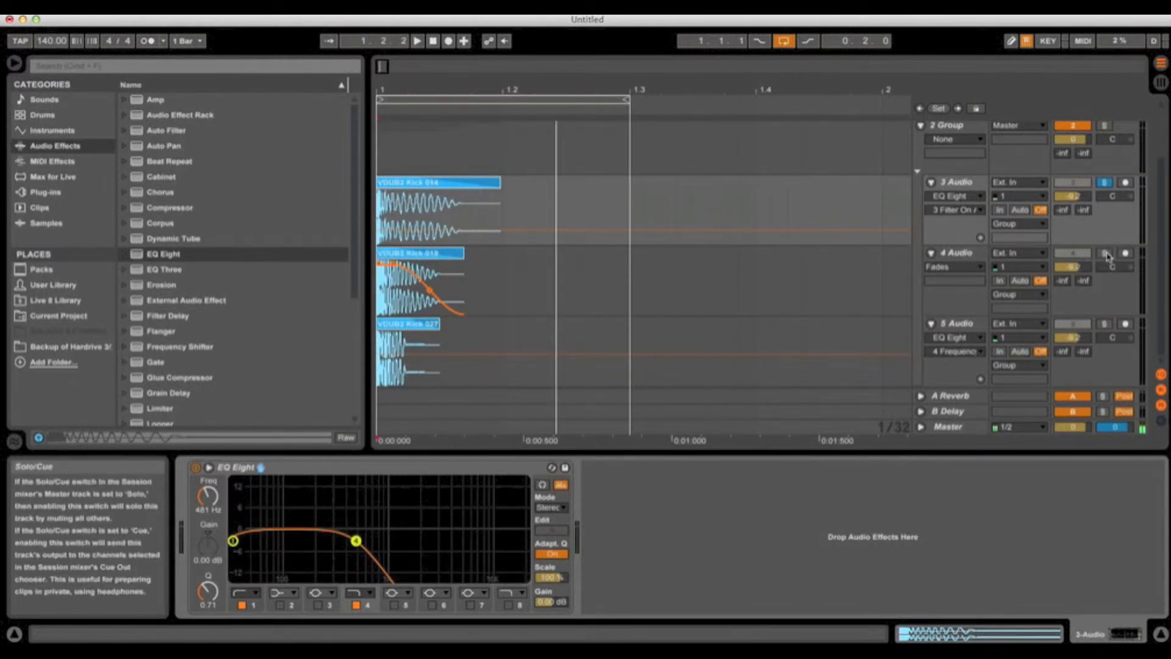
pyautogui.click(1106, 183)
pyautogui.click(1105, 253)
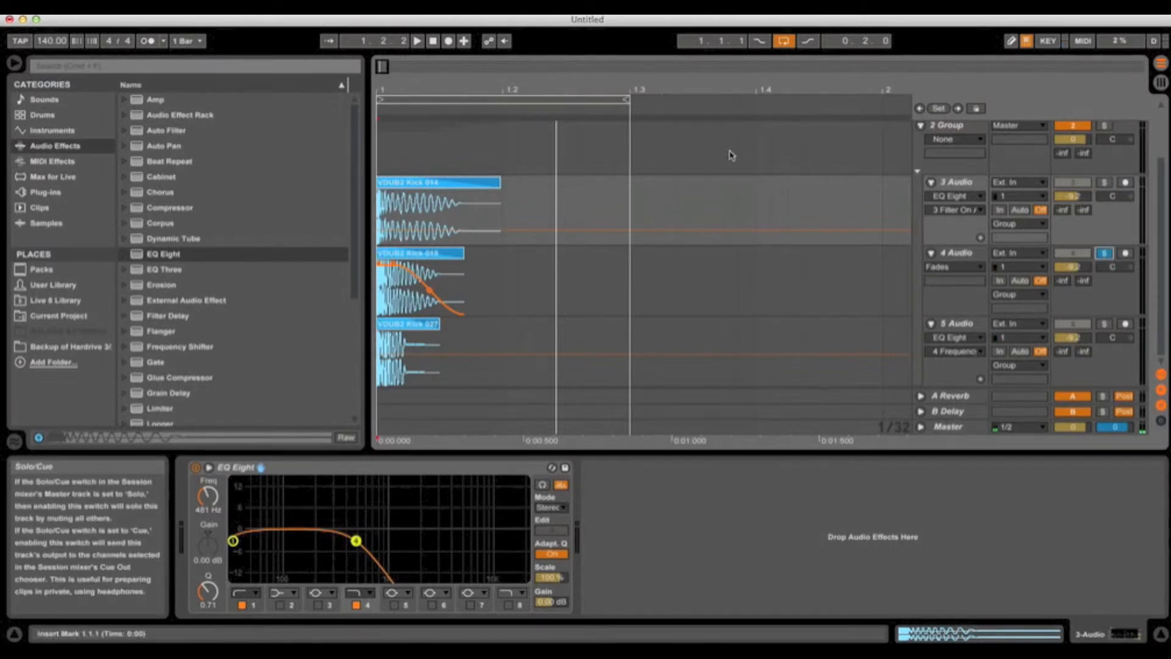
pyautogui.click(417, 42)
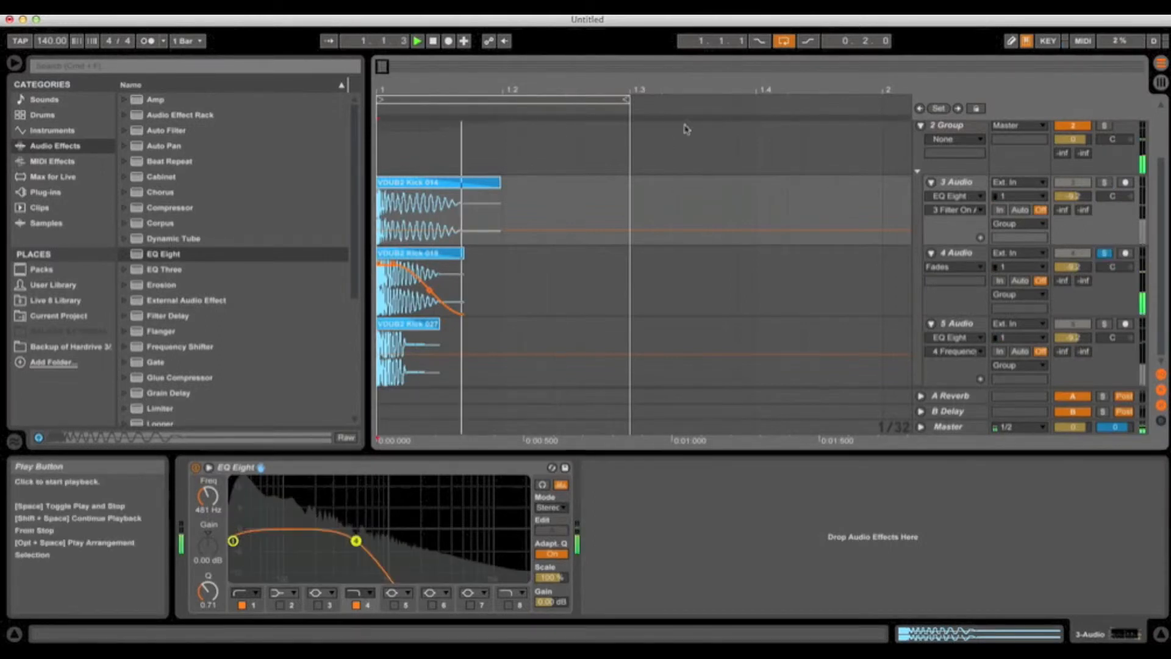
# On 4 Audio's EQ Eight, set band 1's low cut to 111 Hz and turn off bands 2, 3 and 4
pyautogui.click(961, 254)
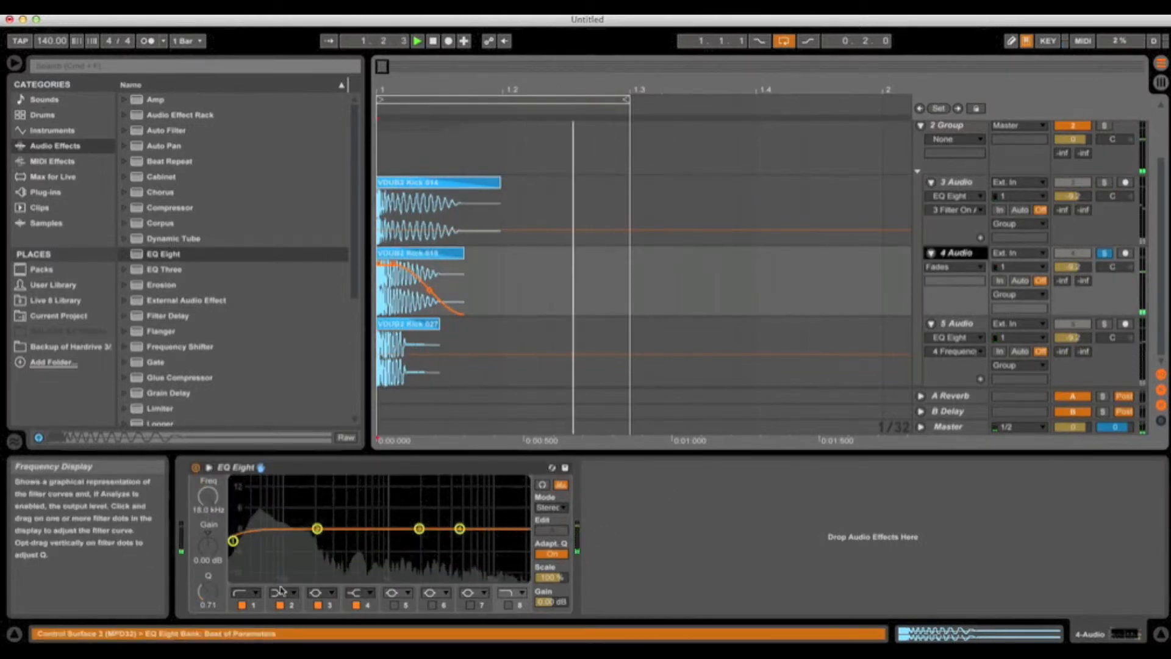
pyautogui.click(257, 603)
pyautogui.moveTo(208, 497); pyautogui.dragTo(208, 474)
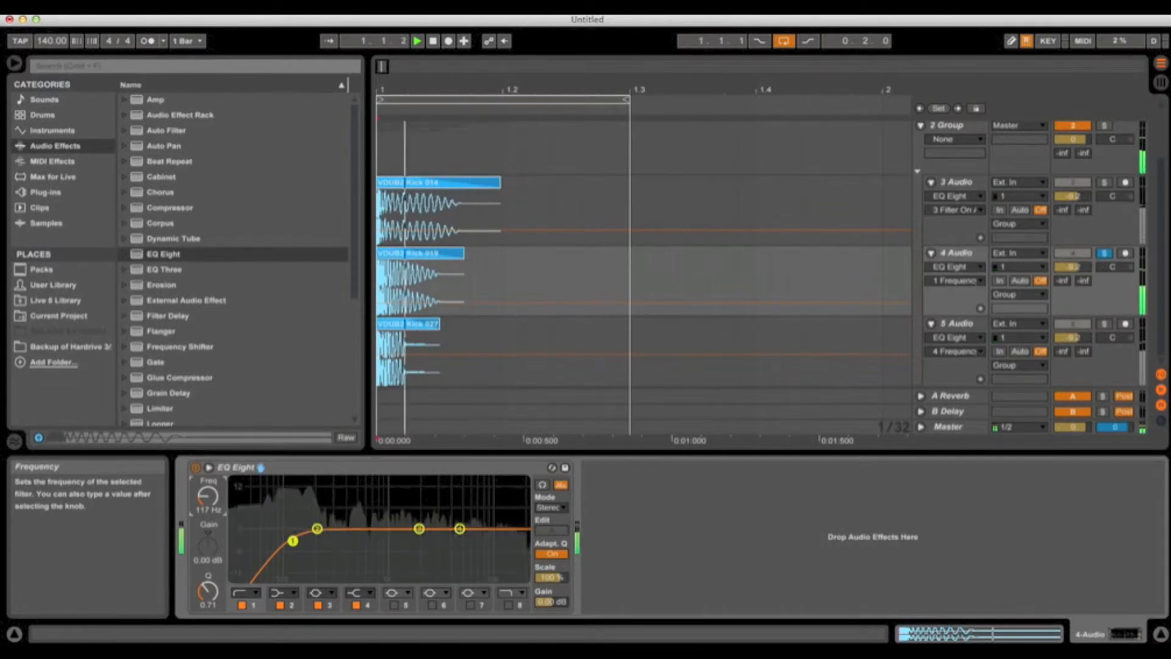
pyautogui.moveTo(208, 496); pyautogui.dragTo(208, 494)
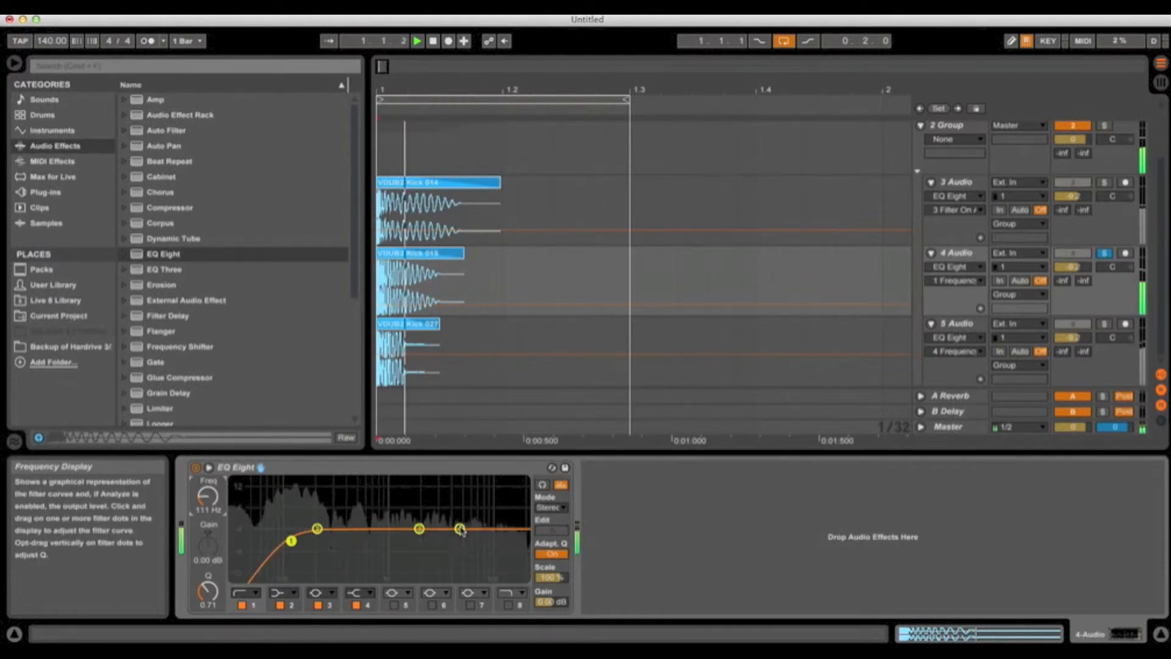
pyautogui.click(280, 605)
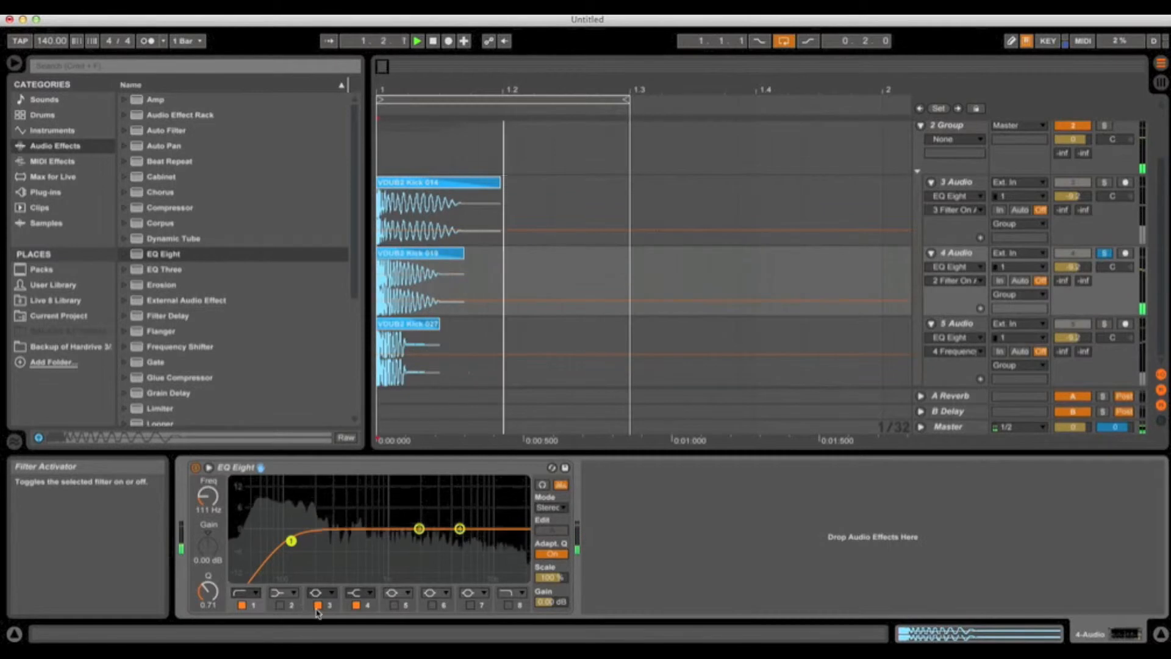
pyautogui.click(356, 605)
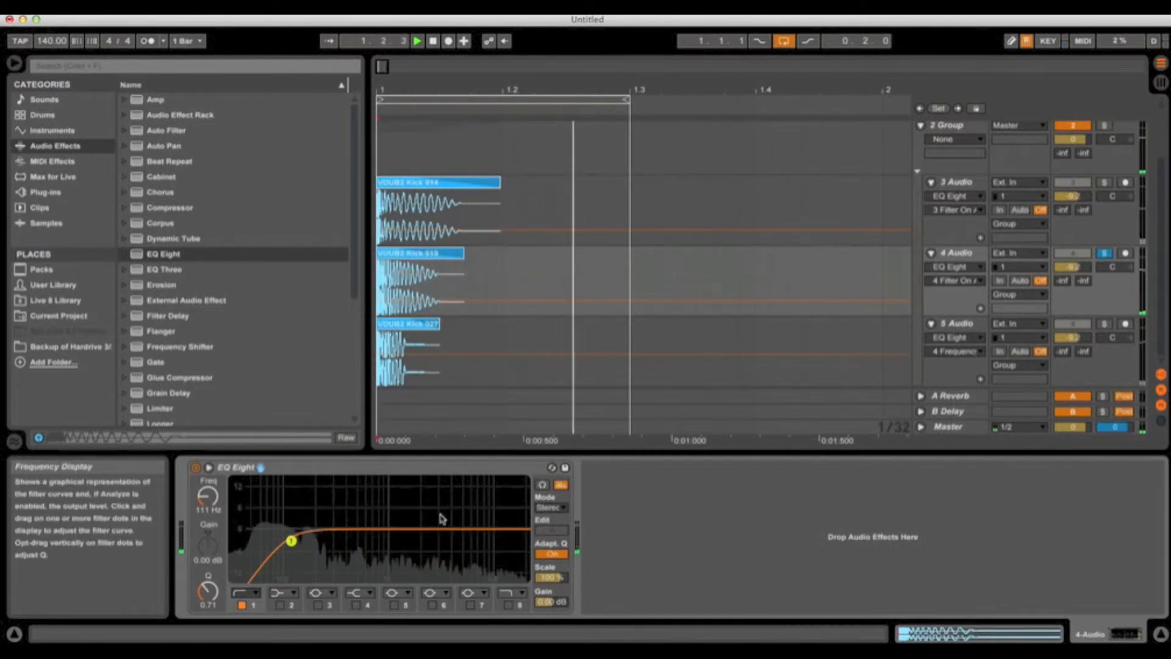
# Stop playback, move the solo from 4 Audio to 5 Audio and play that layer alone
pyautogui.click(433, 41)
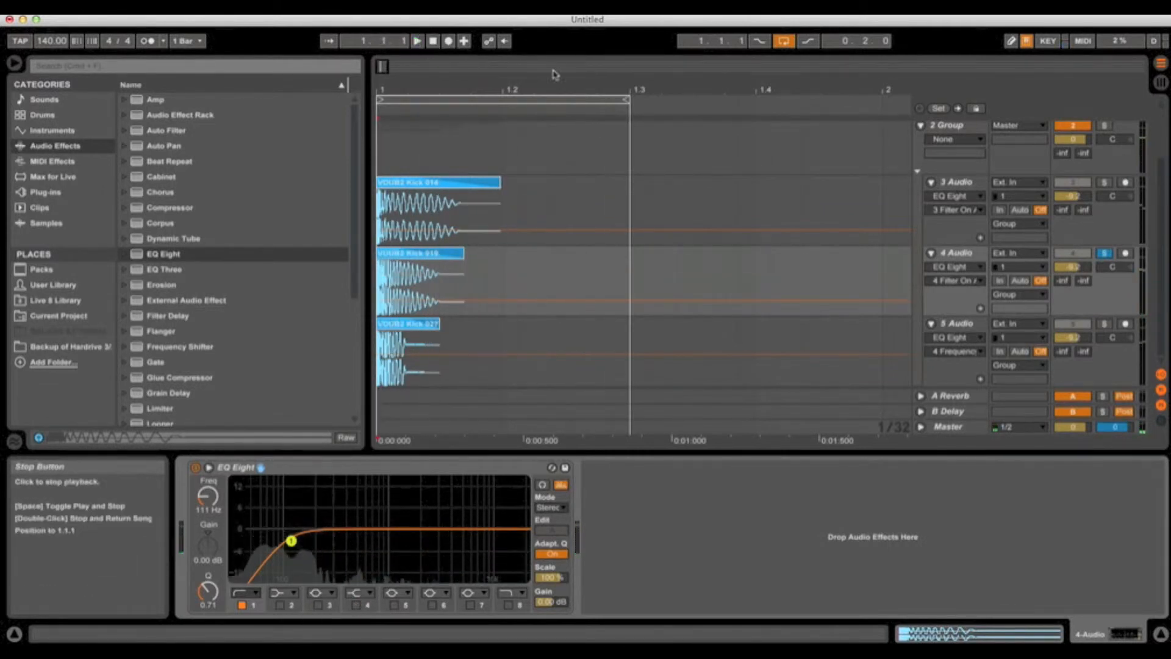
pyautogui.click(956, 330)
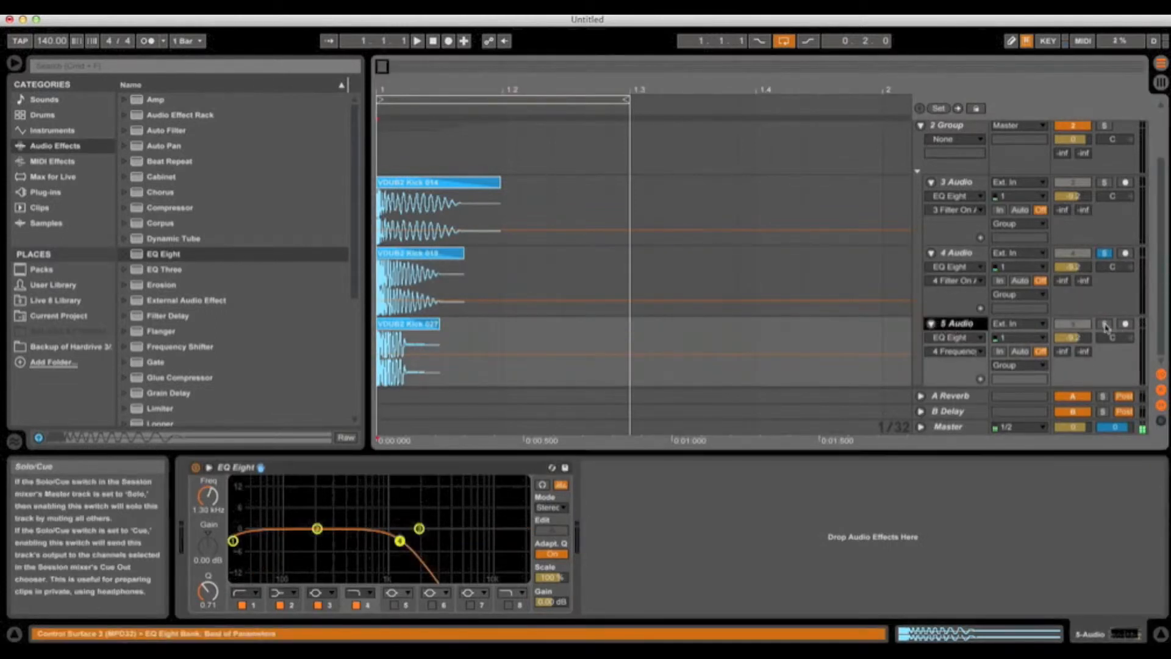
pyautogui.click(1105, 254)
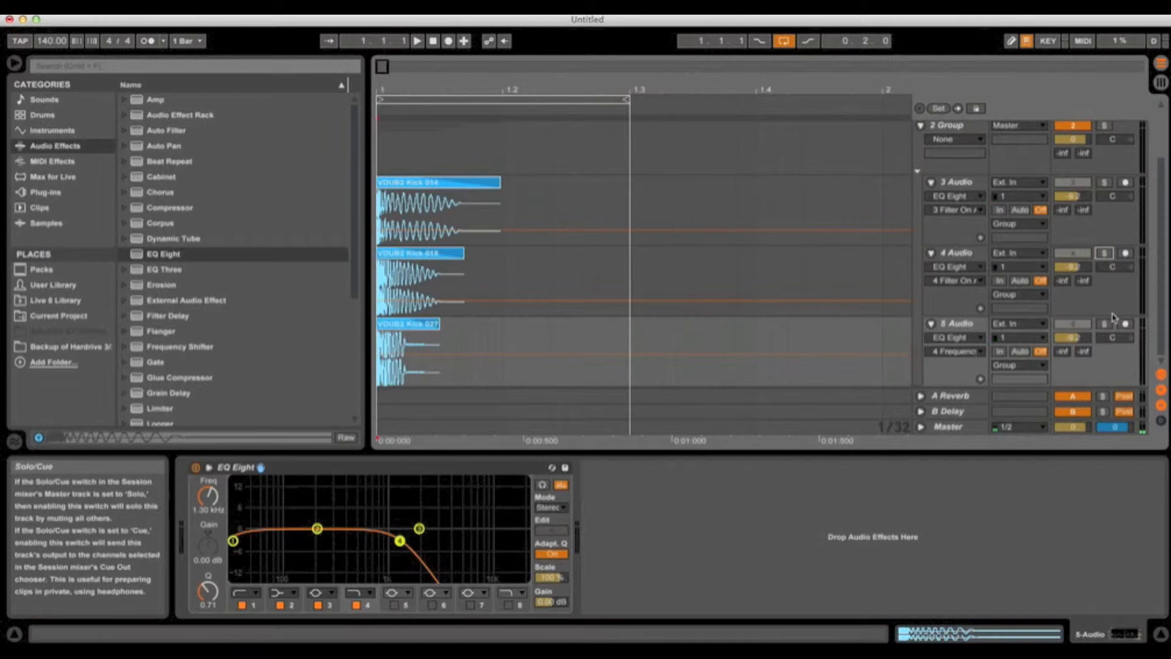
pyautogui.click(417, 41)
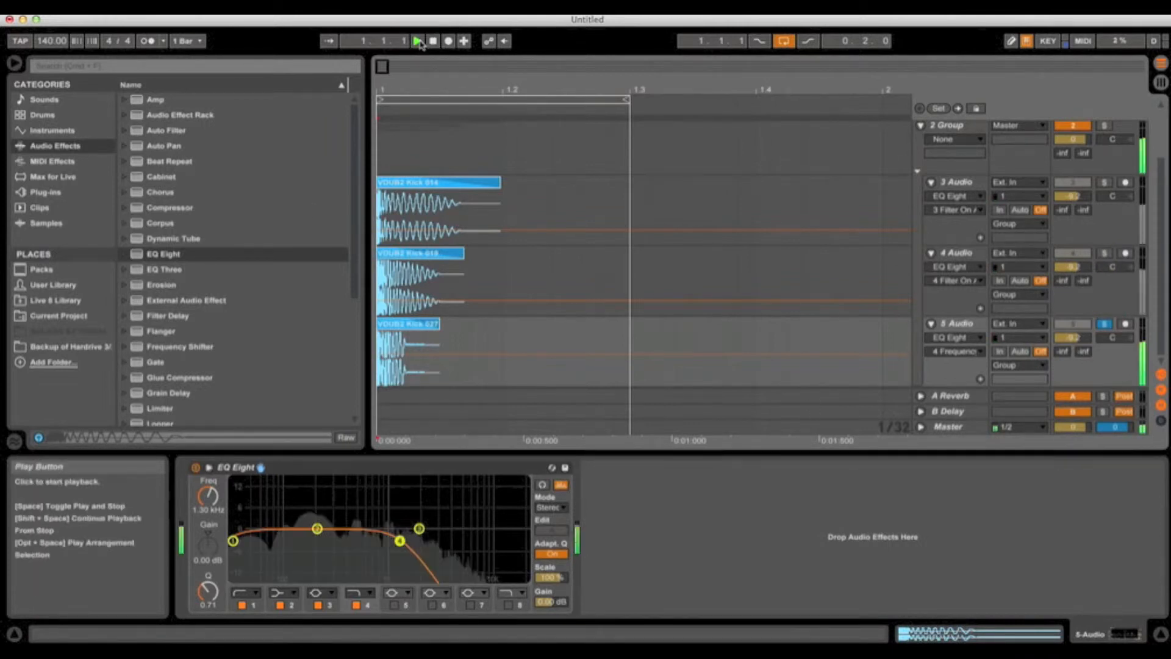
# On 5 Audio's EQ Eight, turn off bands 2, 3 and 4 and set band 1's low cut to 812 Hz
pyautogui.click(357, 604)
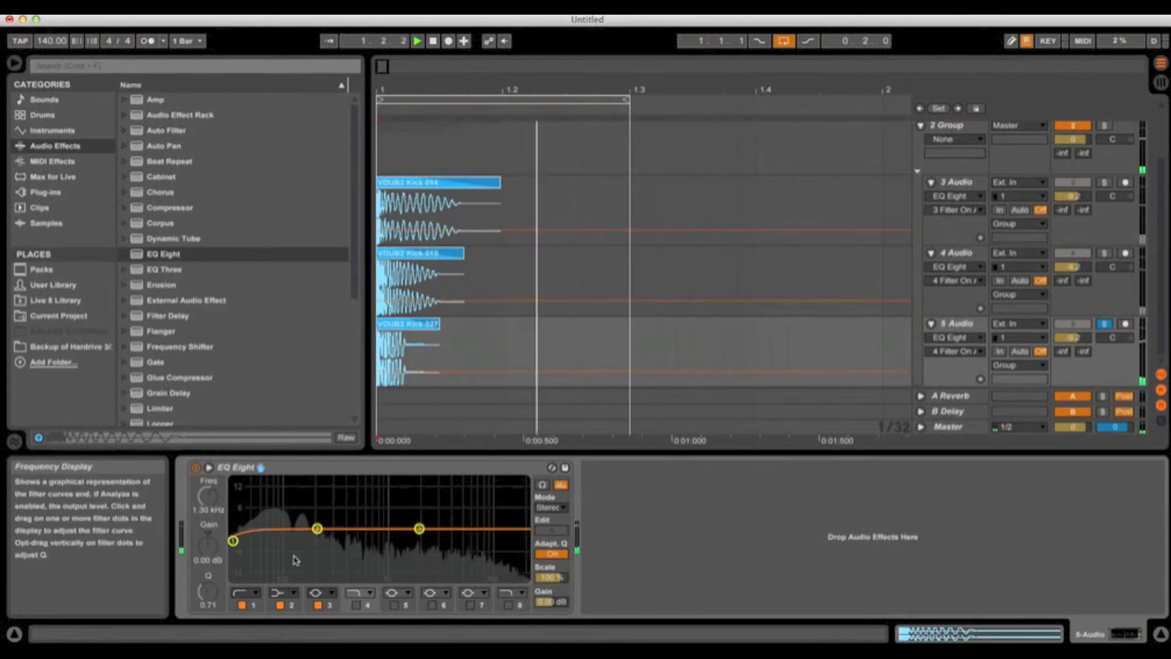
pyautogui.click(280, 606)
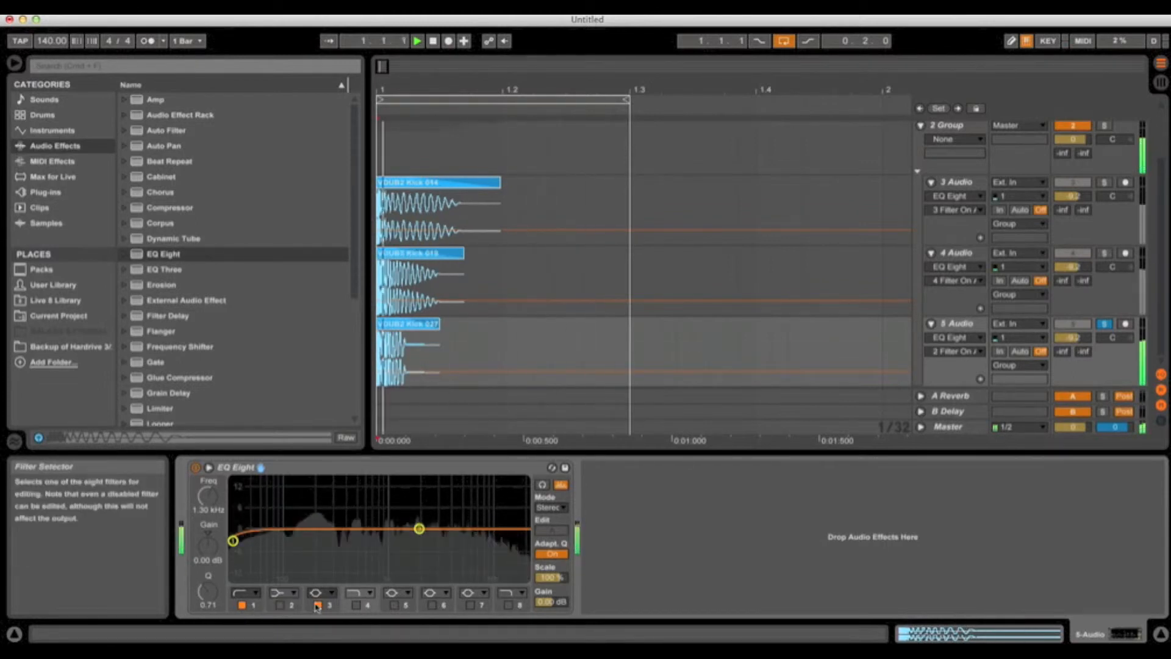
pyautogui.click(318, 606)
pyautogui.click(253, 606)
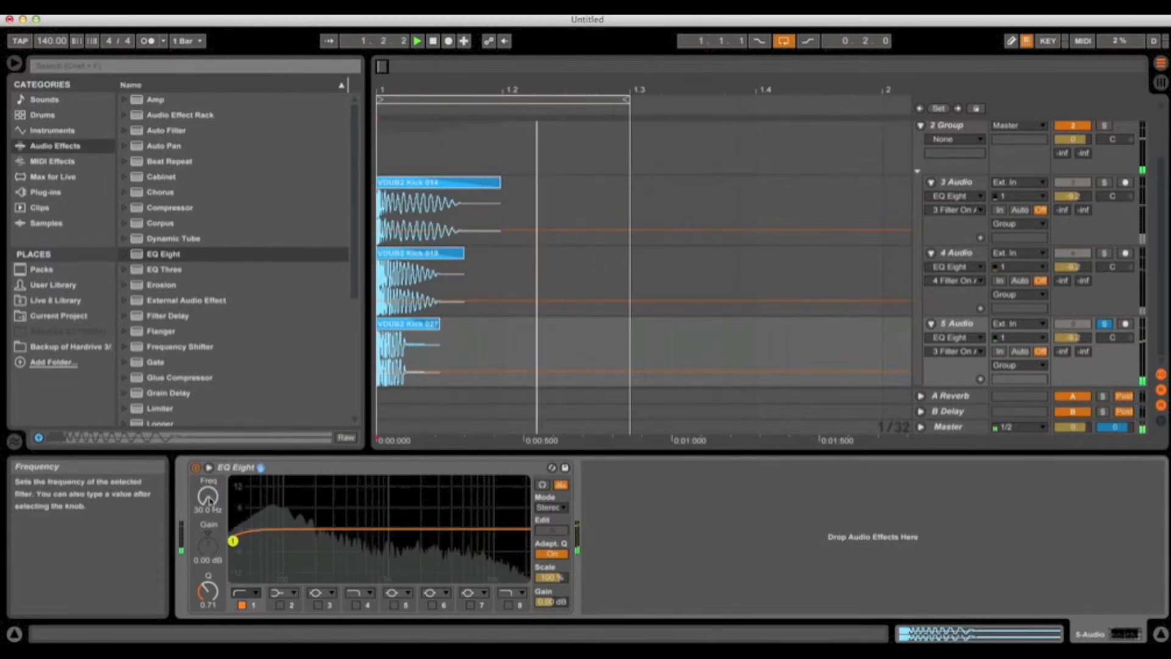
pyautogui.moveTo(208, 496)
pyautogui.mouseDown()
pyautogui.moveTo(208, 479)
pyautogui.moveTo(208, 503)
pyautogui.mouseUp()
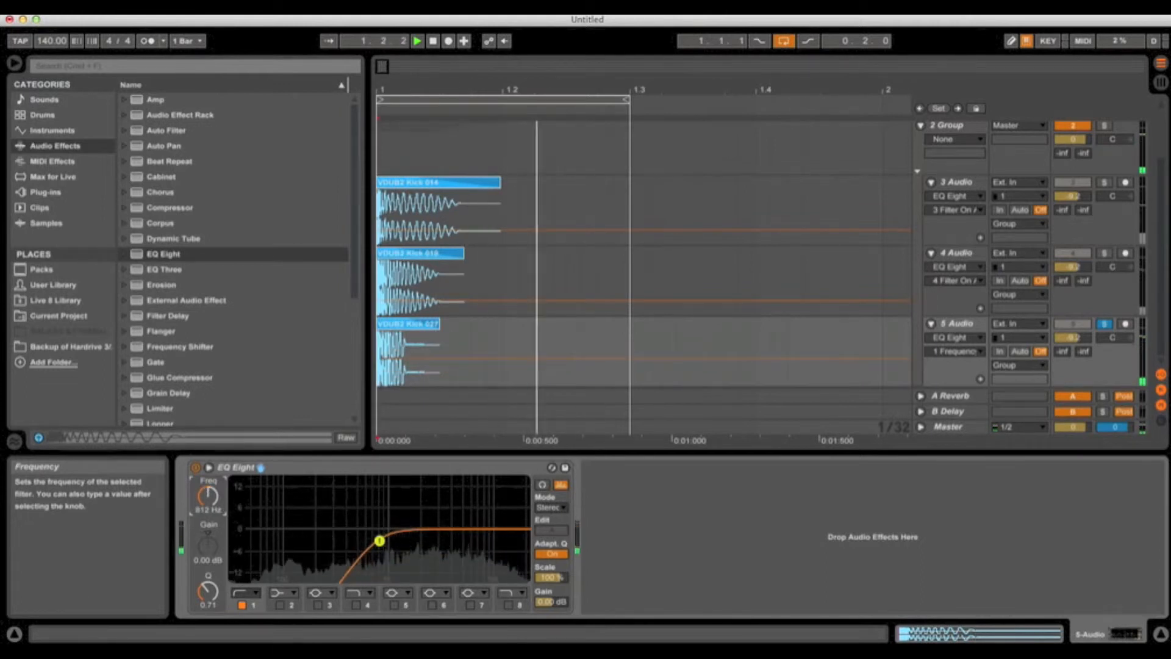
# Turn on band 4 of 5 Audio's EQ Eight as a bell boost of 3.33 dB at 6.60 kHz
pyautogui.click(358, 605)
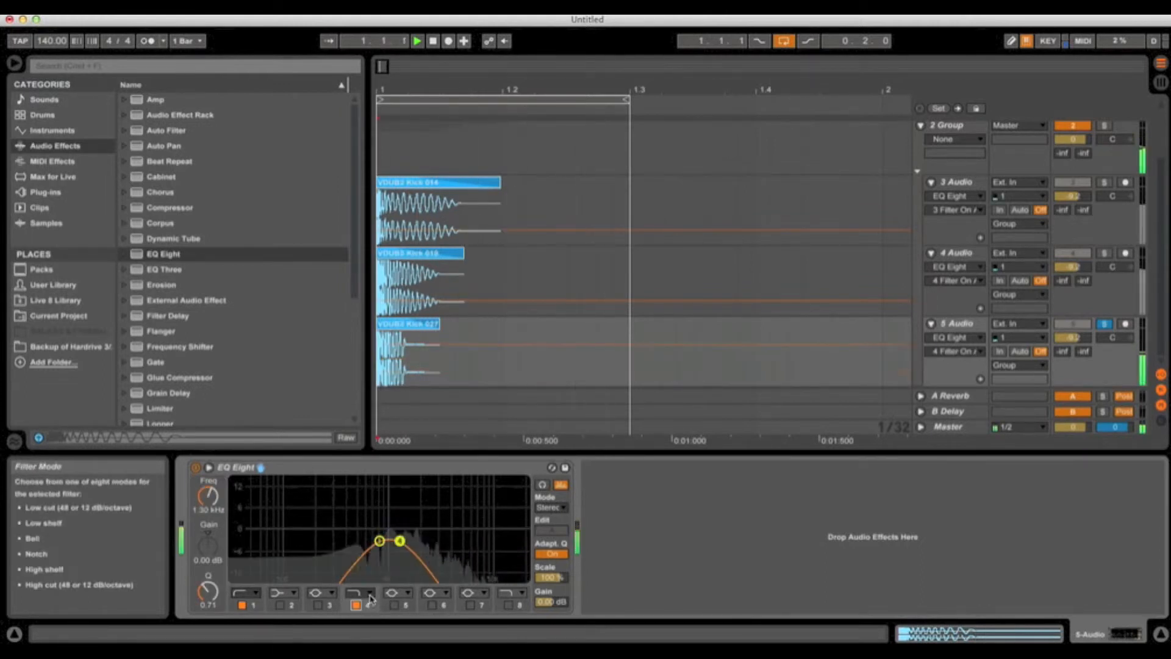
pyautogui.click(366, 593)
pyautogui.click(360, 548)
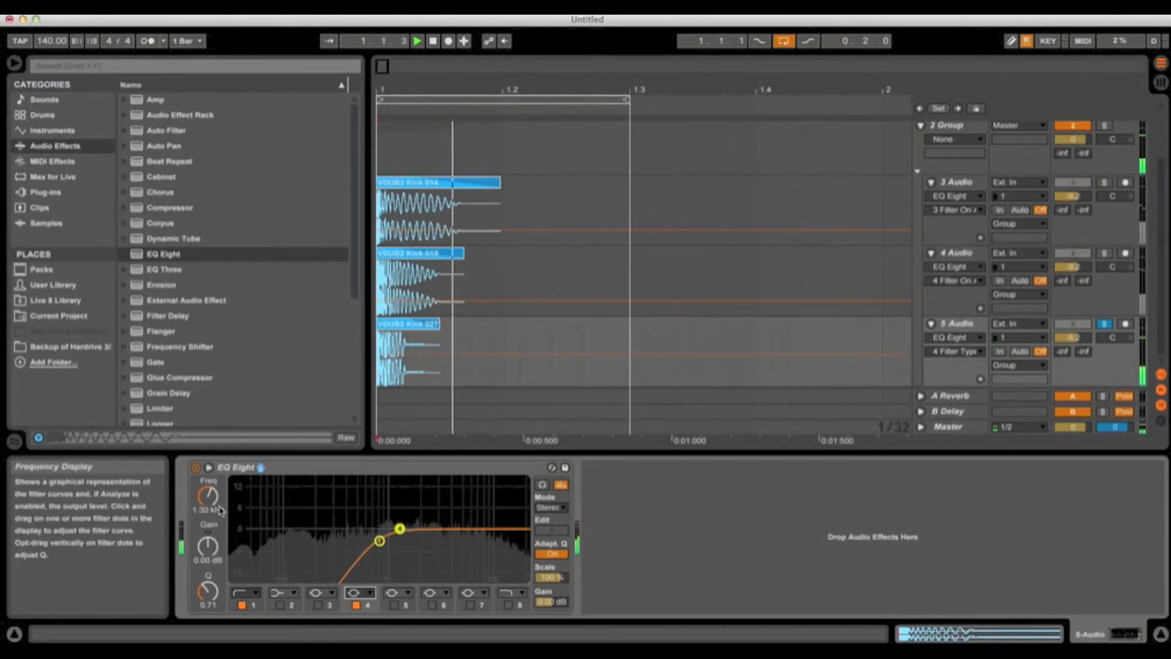
pyautogui.moveTo(208, 496); pyautogui.dragTo(208, 492)
pyautogui.moveTo(208, 546); pyautogui.dragTo(208, 539)
pyautogui.moveTo(472, 513)
pyautogui.mouseDown()
pyautogui.moveTo(444, 514)
pyautogui.moveTo(488, 514)
pyautogui.mouseUp()
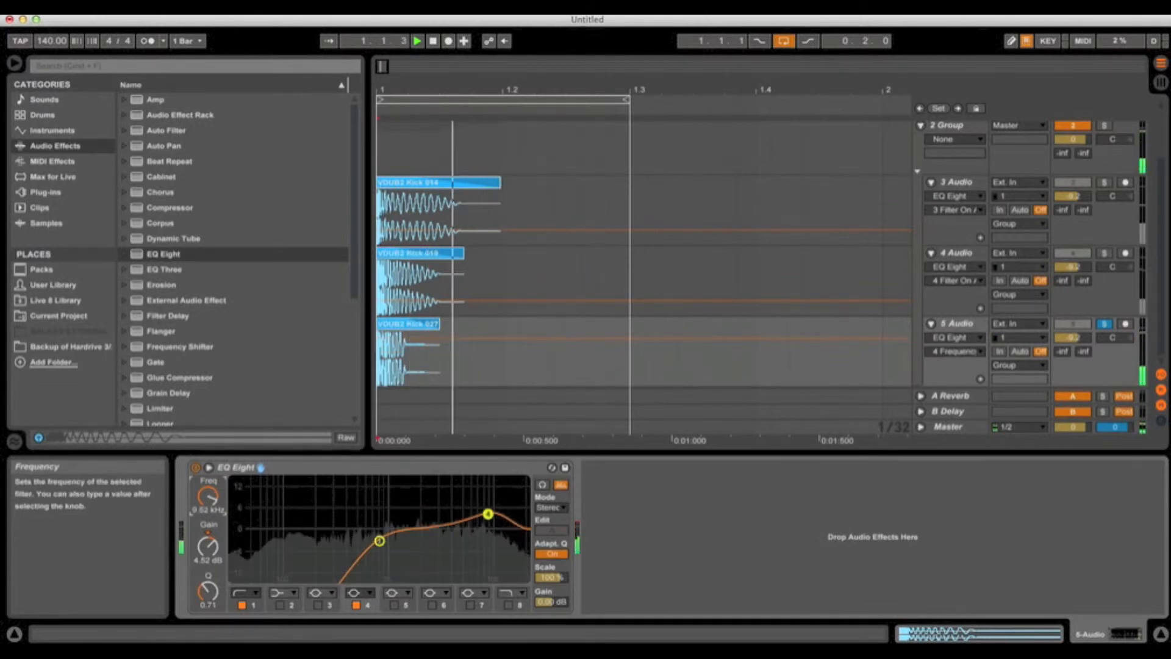
pyautogui.moveTo(208, 497); pyautogui.dragTo(208, 497)
pyautogui.moveTo(472, 514); pyautogui.dragTo(471, 517)
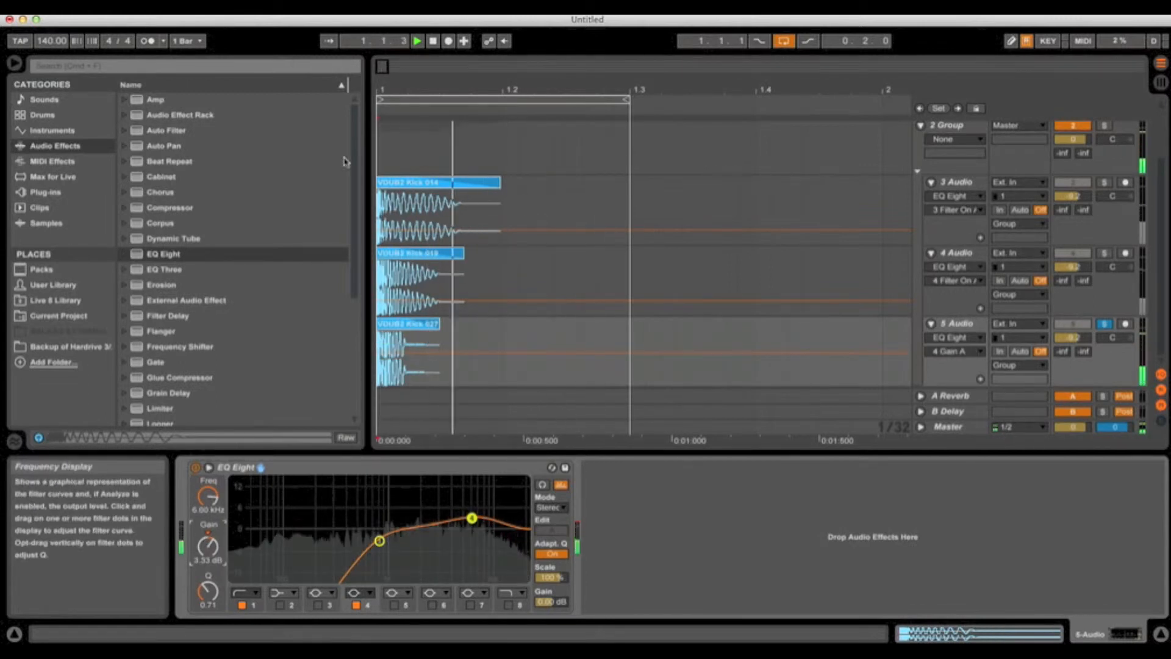
# Stop playback, solo 2 Group instead of 5 Audio and play the three equalized kick layers together
pyautogui.click(426, 44)
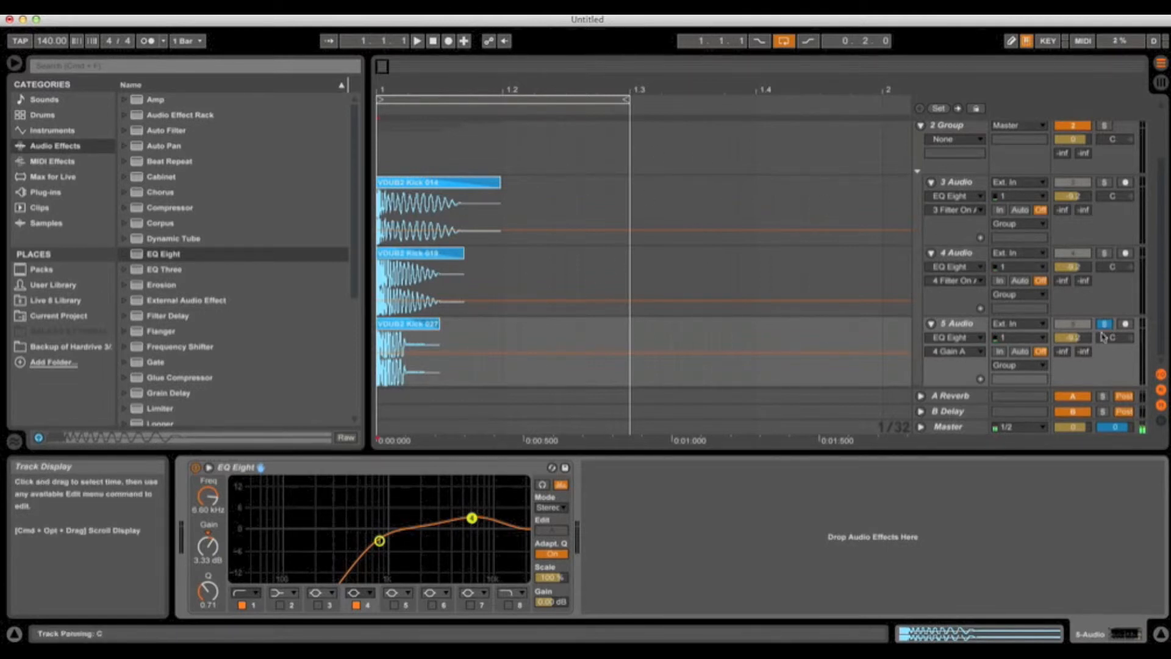
pyautogui.click(1105, 125)
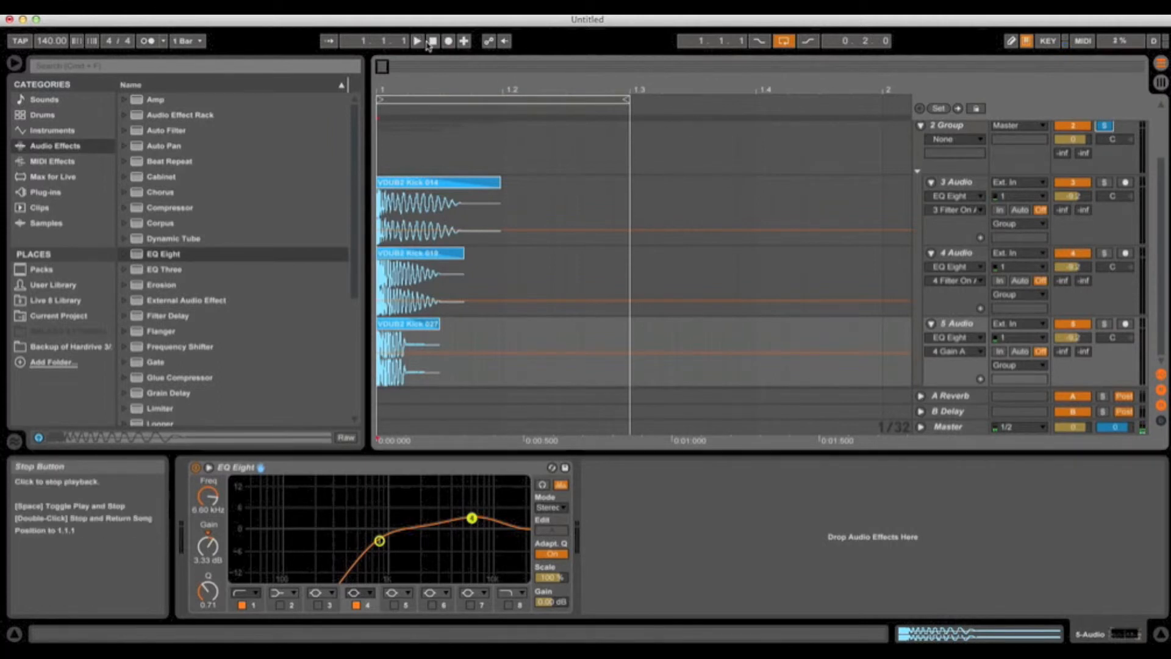
pyautogui.press('space')
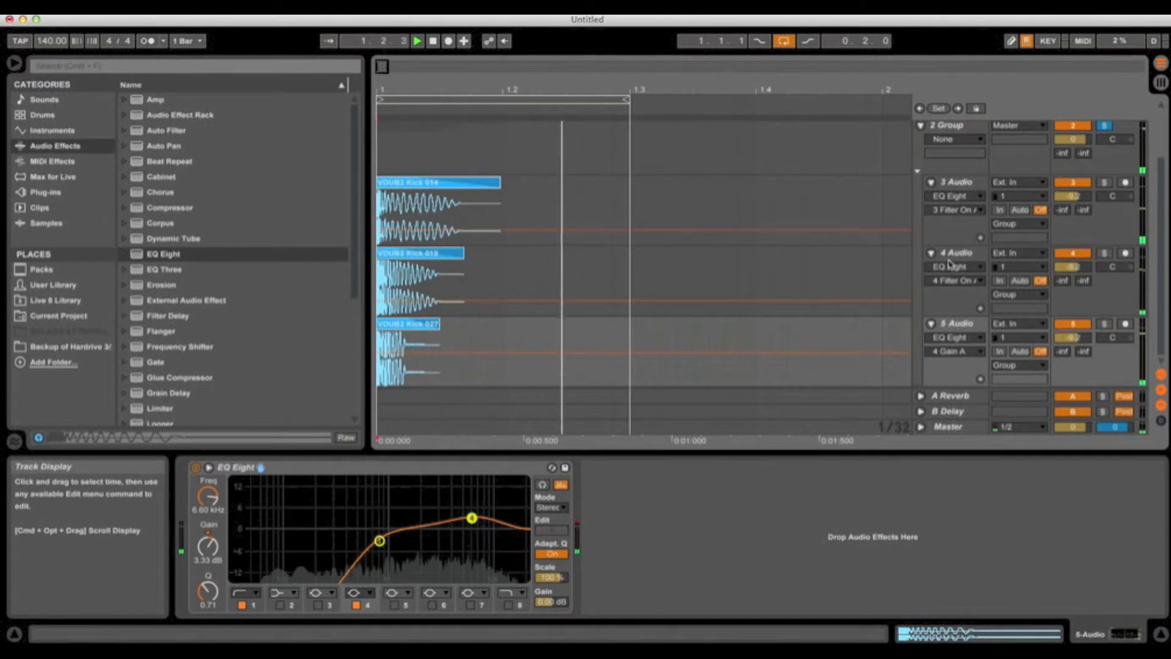
# Try a high shelf for band 4 on 5 Audio's EQ Eight and return the band to a bell
pyautogui.click(962, 330)
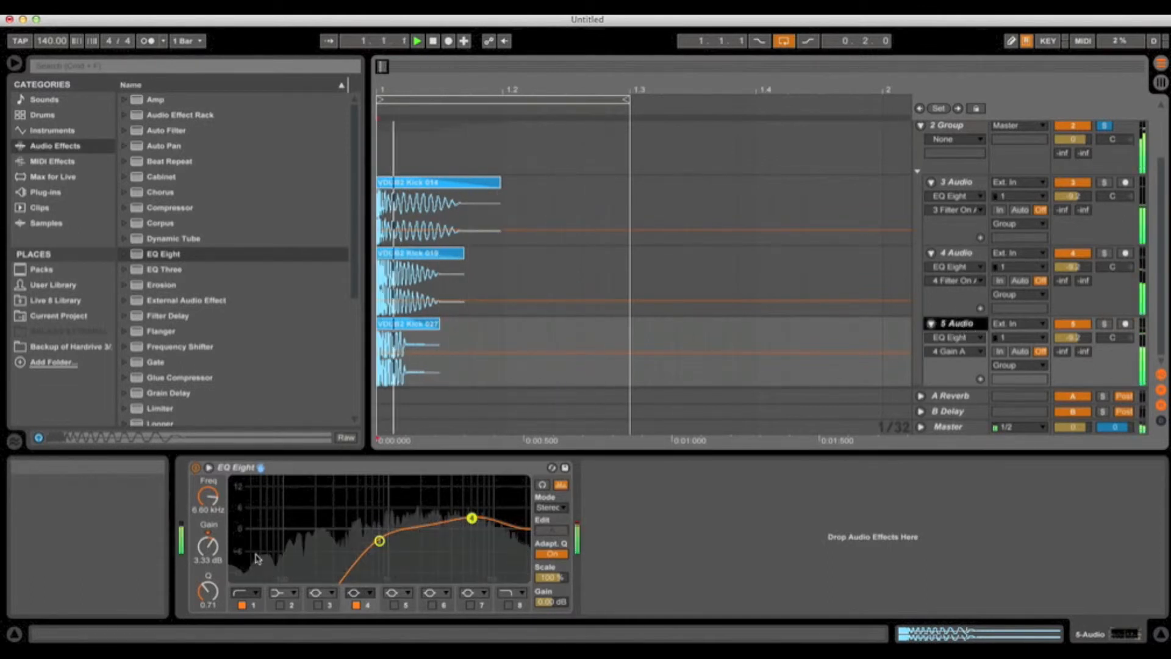
pyautogui.click(359, 592)
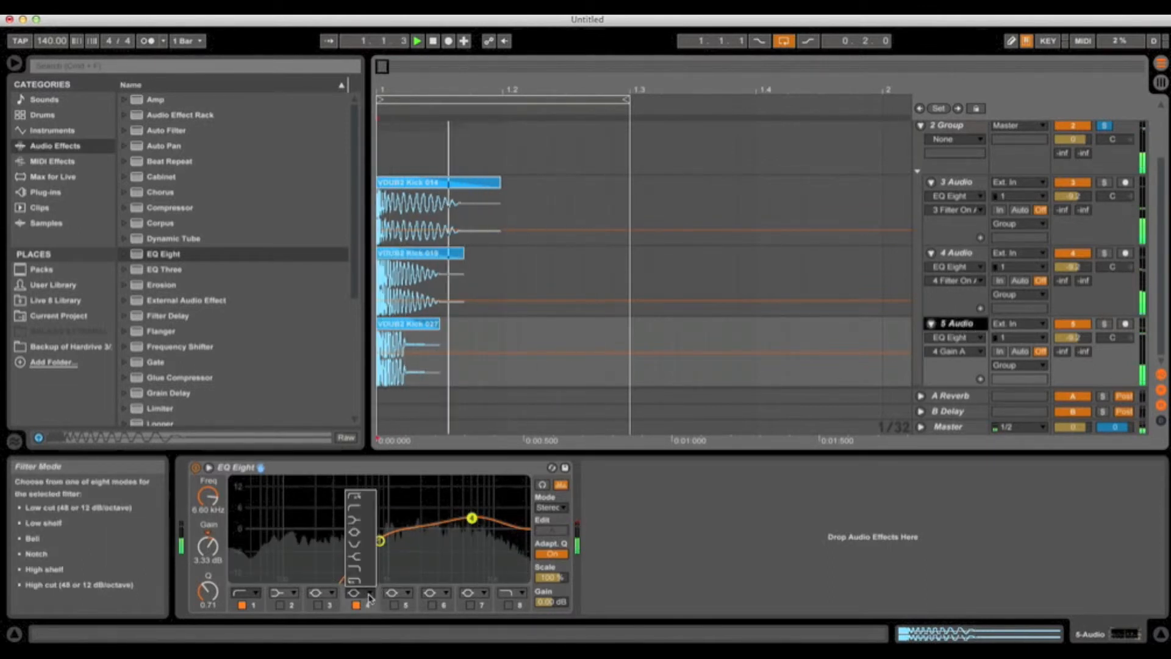
pyautogui.click(365, 557)
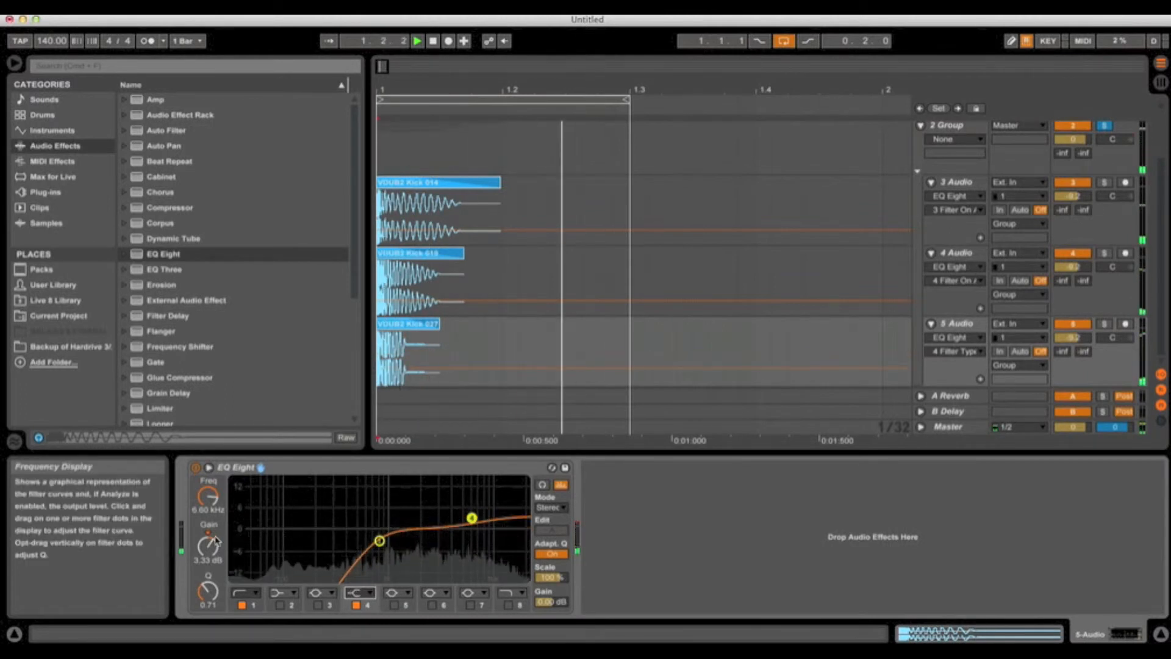
pyautogui.moveTo(208, 497)
pyautogui.mouseDown()
pyautogui.moveTo(208, 521)
pyautogui.moveTo(208, 505)
pyautogui.mouseUp()
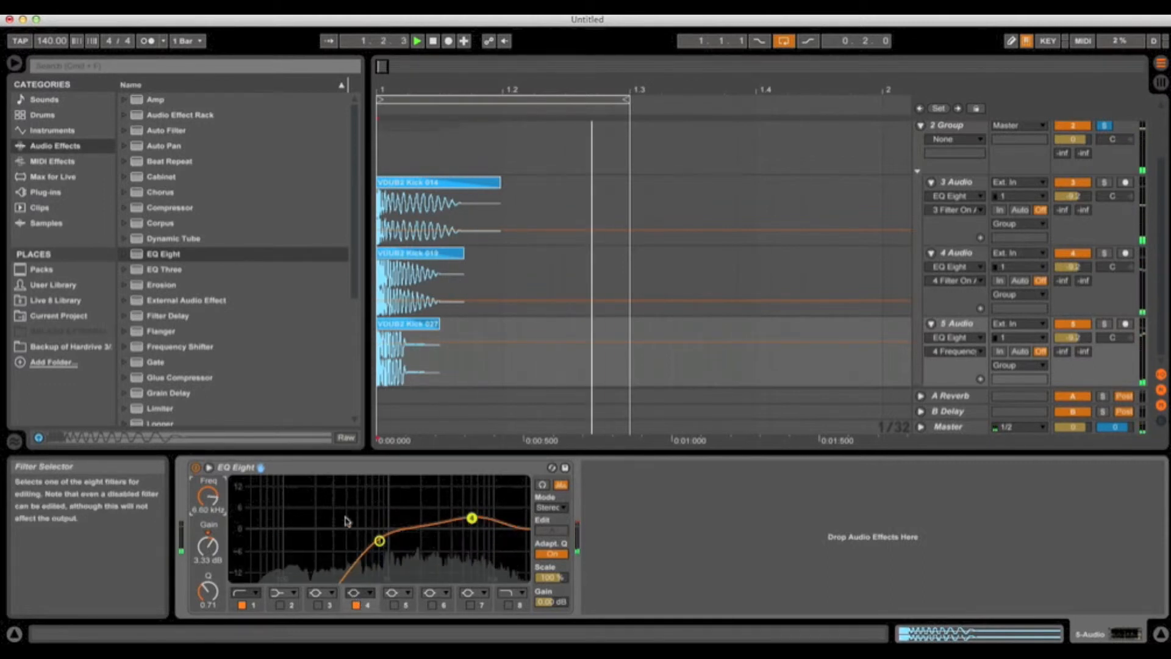
# Try band 4 of 4 Audio's EQ Eight as a high shelf and a bell boost, and turn the band off again
pyautogui.click(956, 253)
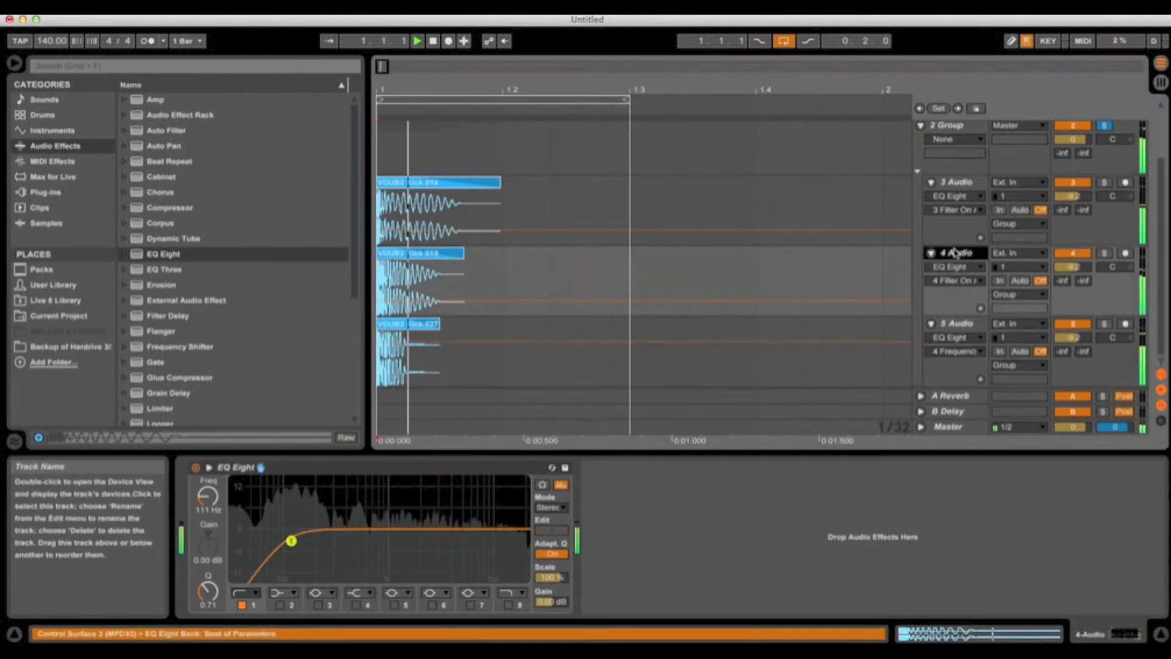
pyautogui.click(357, 605)
pyautogui.moveTo(208, 545); pyautogui.dragTo(209, 539)
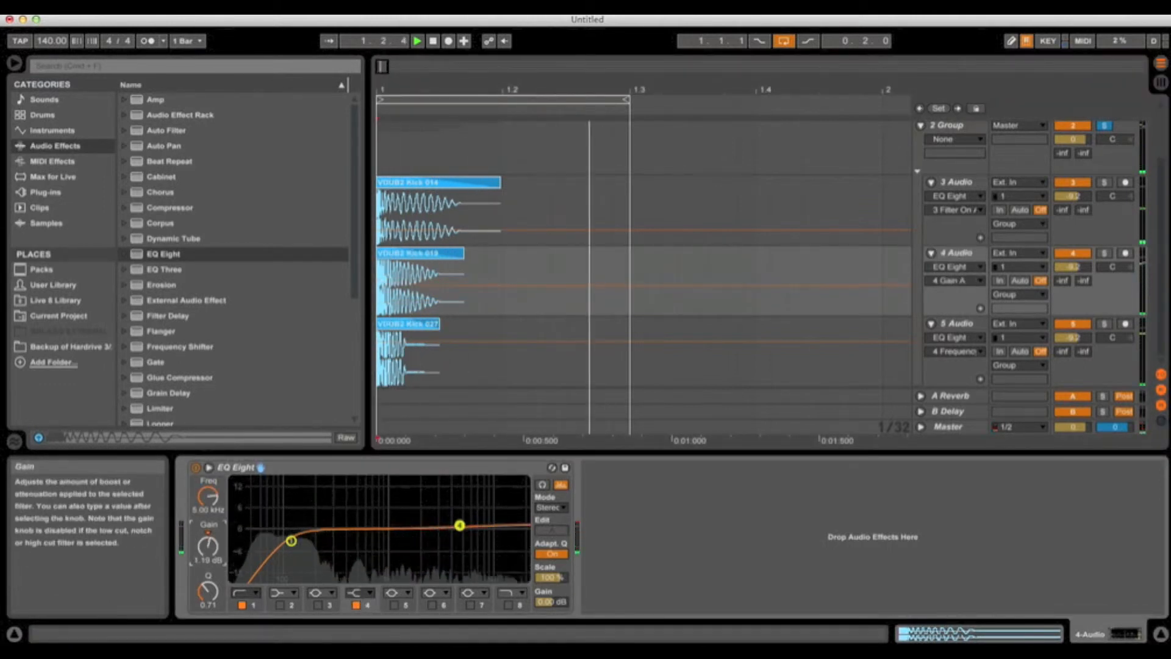
pyautogui.click(359, 592)
pyautogui.click(366, 535)
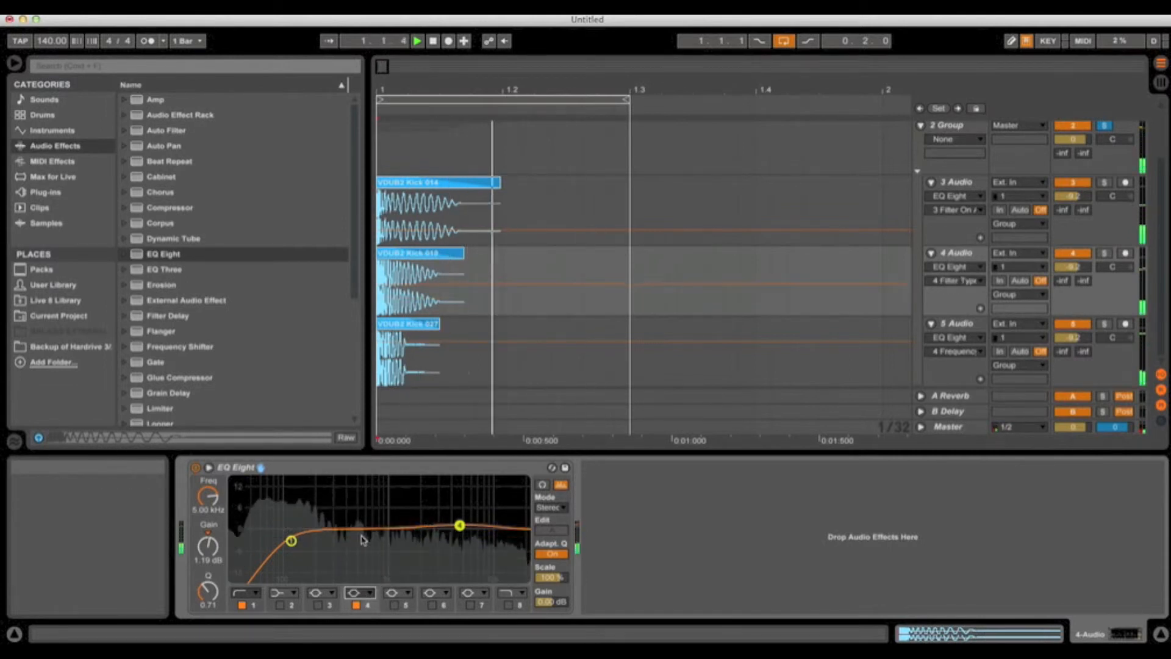
pyautogui.moveTo(208, 546); pyautogui.dragTo(208, 500)
pyautogui.click(356, 605)
# On 4 Audio's EQ Eight, set band 1's low cut to 152 Hz with a Q of 1.05
pyautogui.click(254, 606)
pyautogui.moveTo(208, 592); pyautogui.dragTo(208, 565)
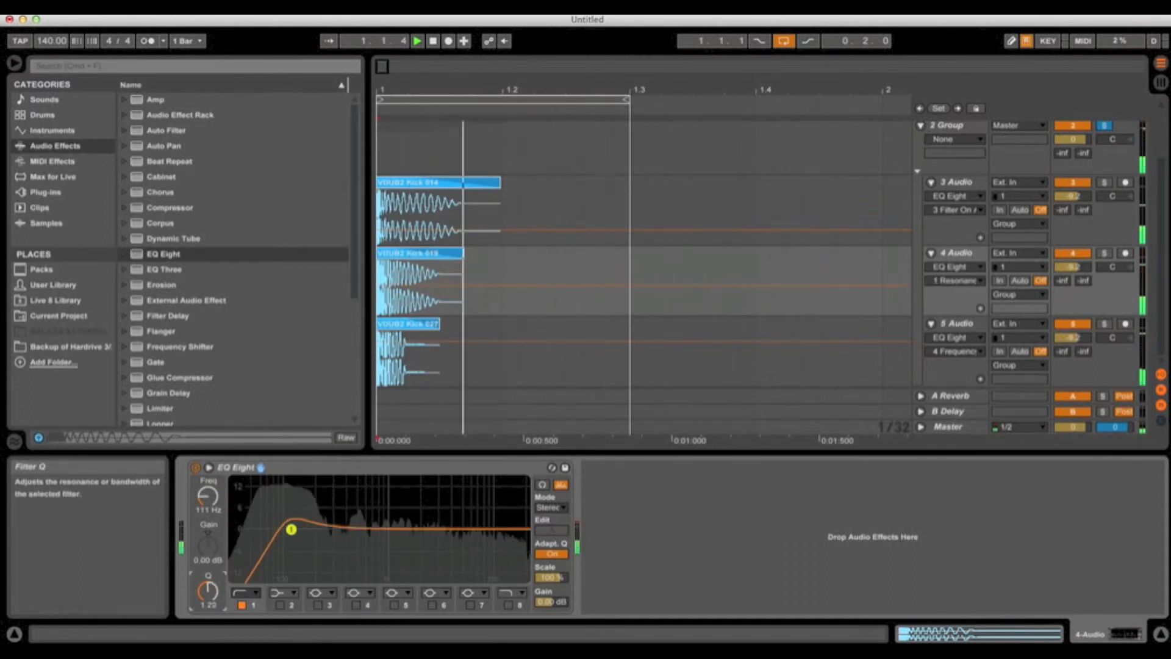
pyautogui.moveTo(208, 498); pyautogui.dragTo(208, 491)
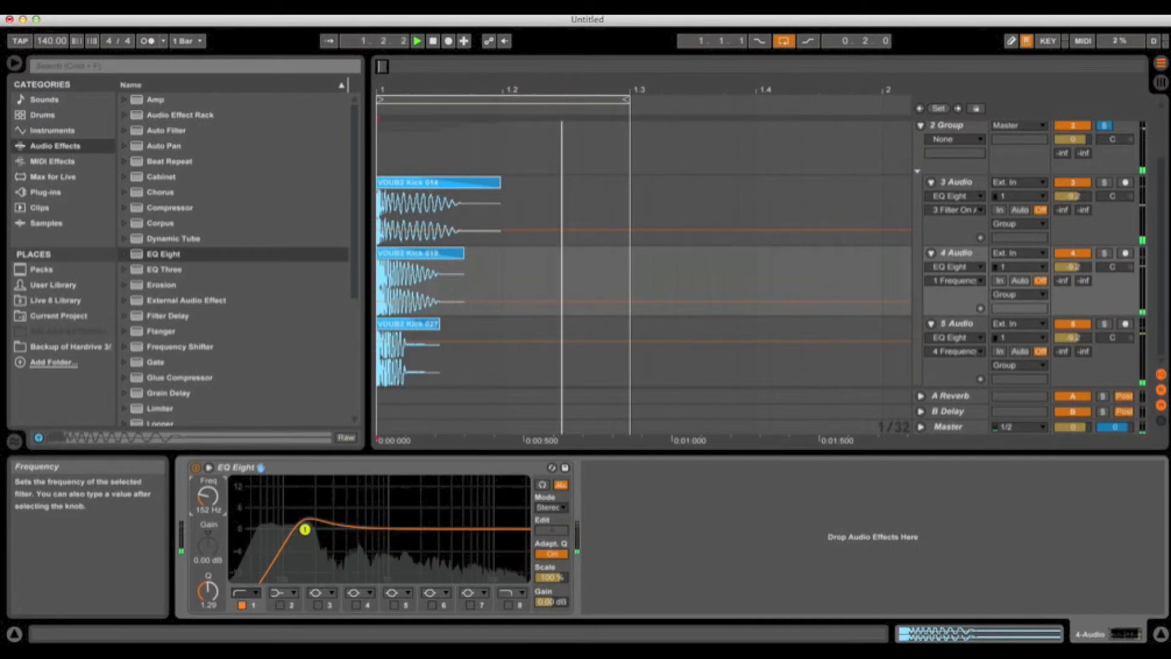
pyautogui.moveTo(208, 591); pyautogui.dragTo(208, 596)
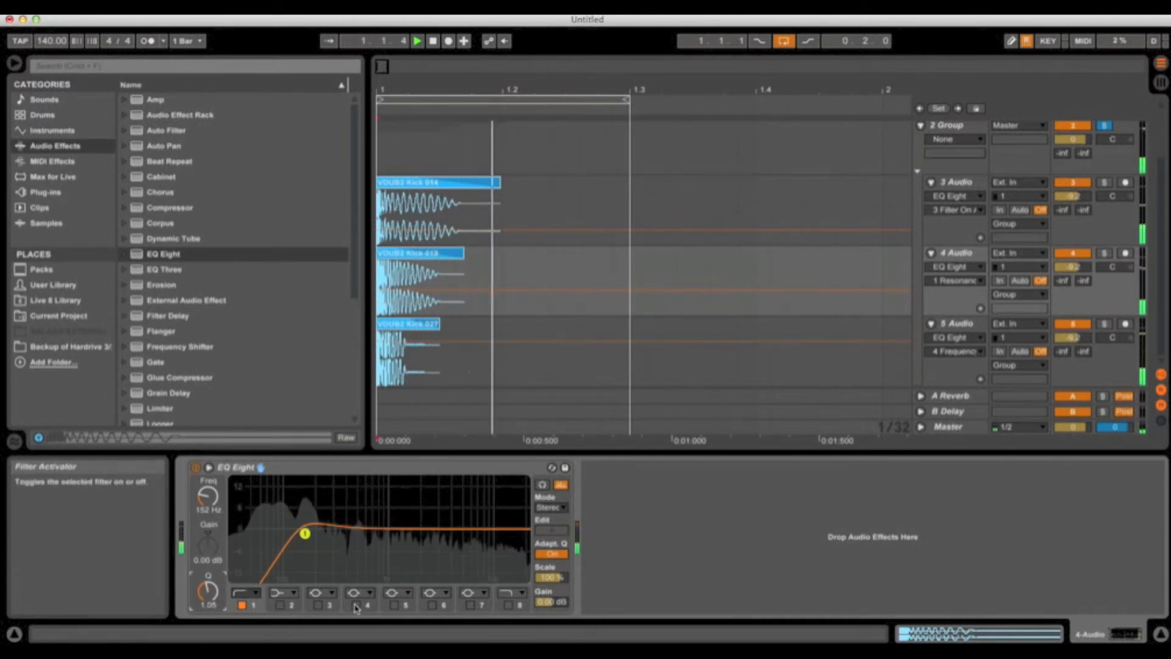
# Turn on band 3 of 4 Audio's EQ Eight as a bell cut of -3.10 dB at 733 Hz with a Q of 1.24
pyautogui.click(317, 606)
pyautogui.moveTo(208, 545); pyautogui.dragTo(208, 552)
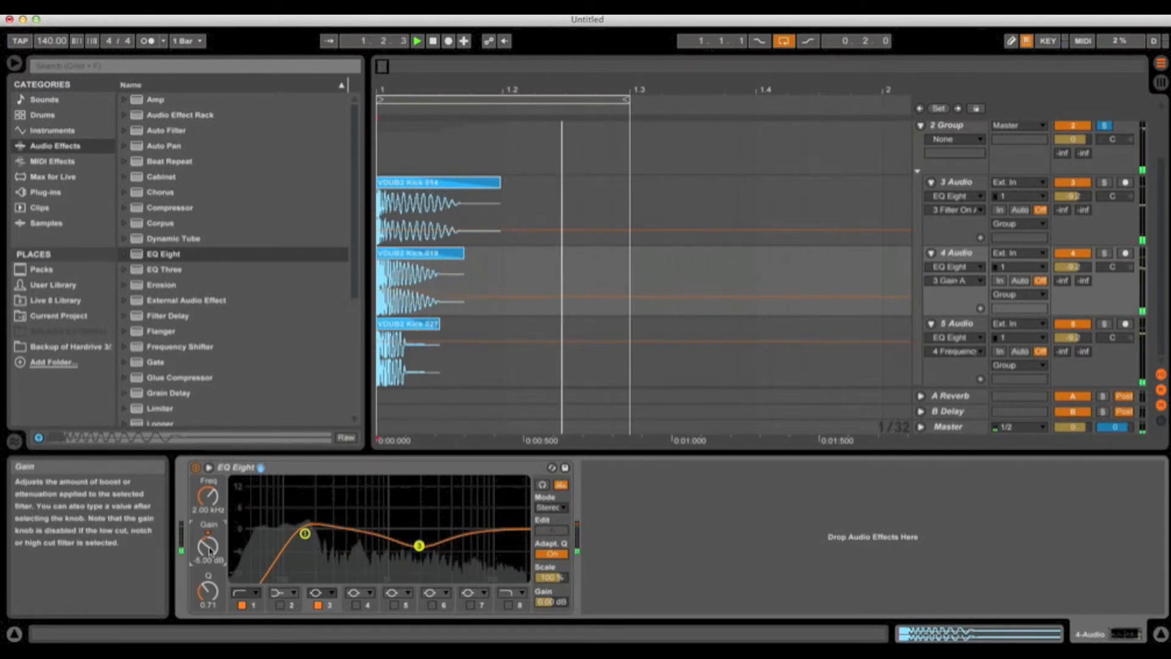
pyautogui.moveTo(208, 592); pyautogui.dragTo(209, 570)
pyautogui.moveTo(214, 510); pyautogui.dragTo(210, 583)
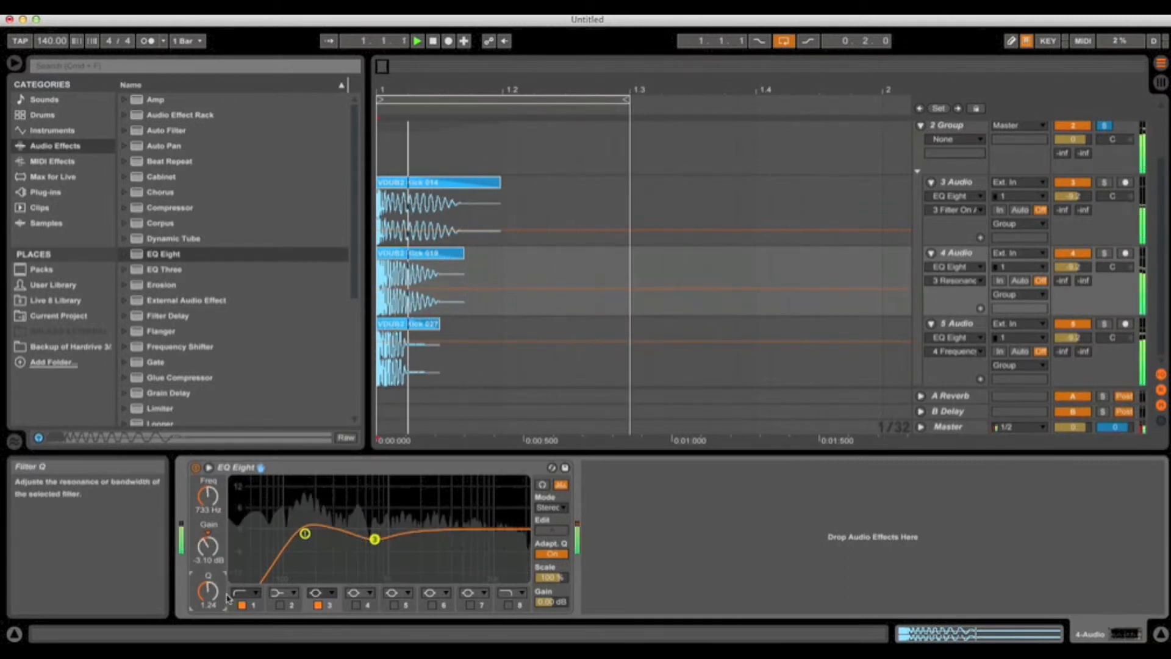
# Compare 4 Audio's kick with band 3 of its EQ Eight on and off, and leave the band turned off
pyautogui.click(317, 605)
pyautogui.click(317, 606)
pyautogui.click(316, 606)
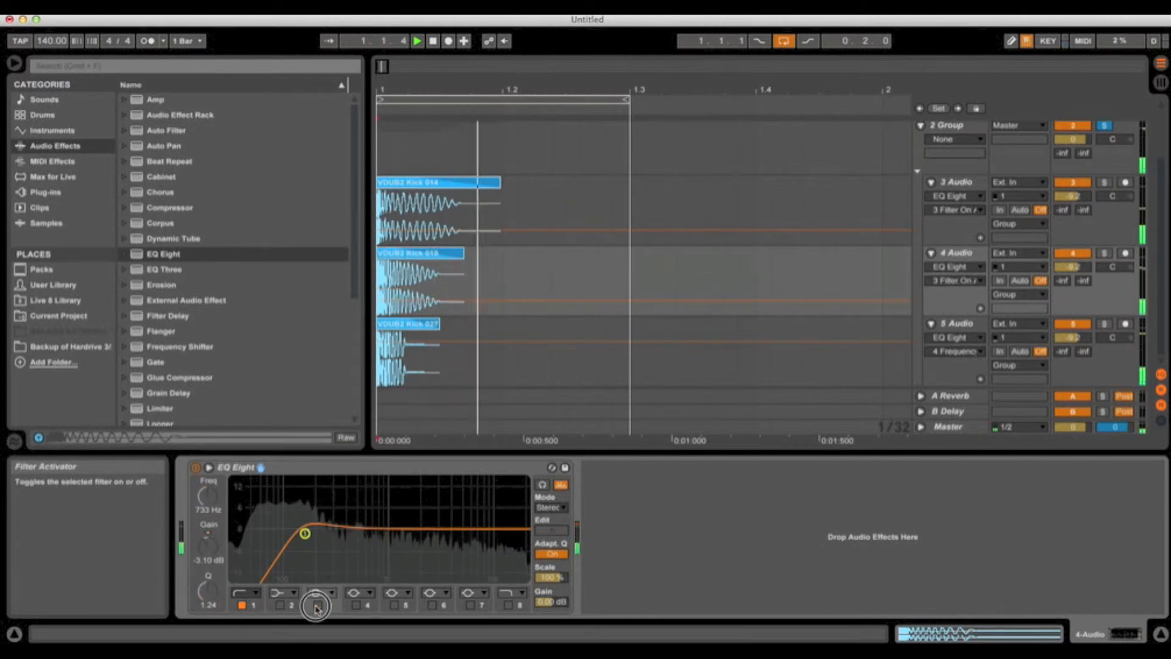
pyautogui.click(317, 606)
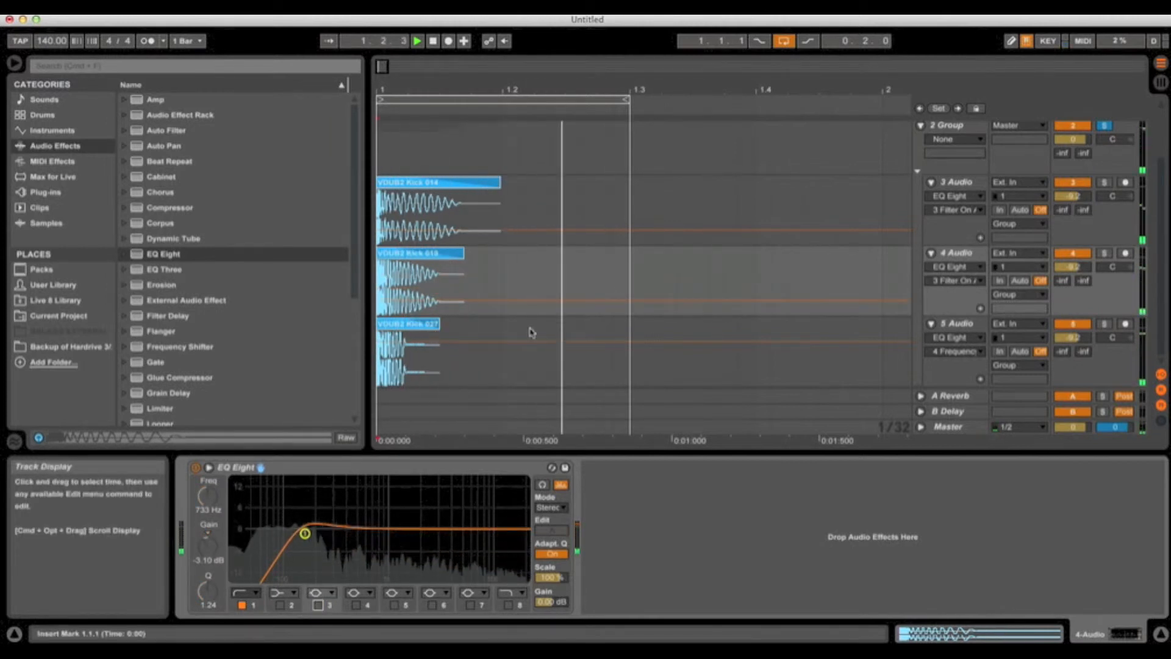
# Play the loop and set 5 Audio's track volume to -9.6 dB
pyautogui.click(971, 184)
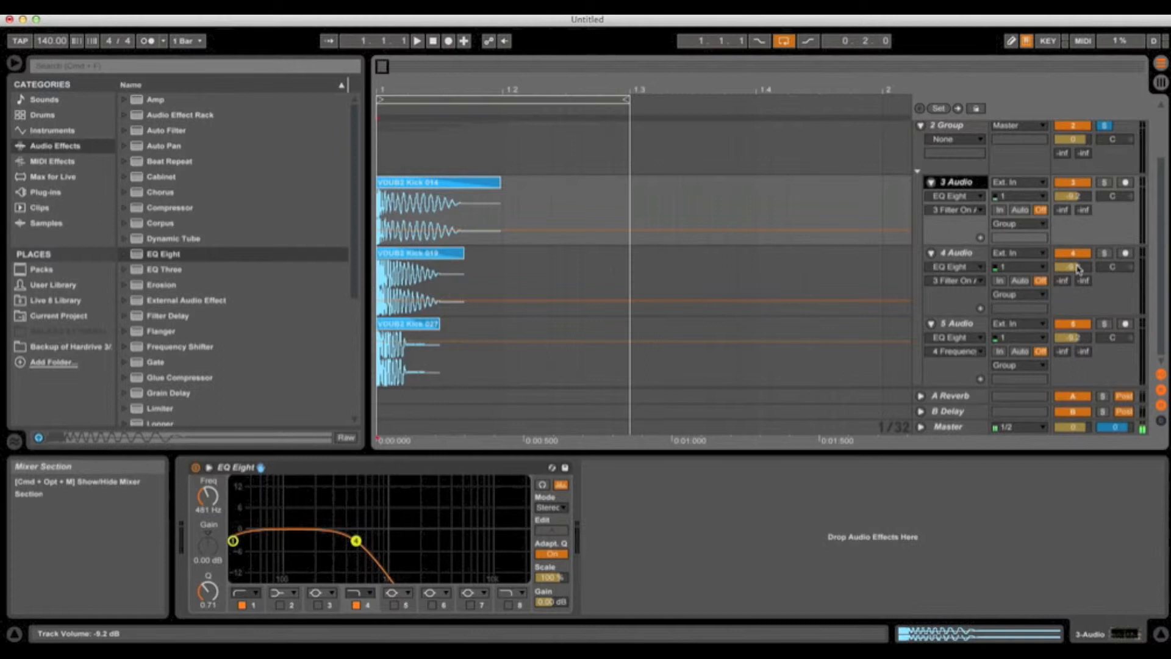
pyautogui.click(417, 41)
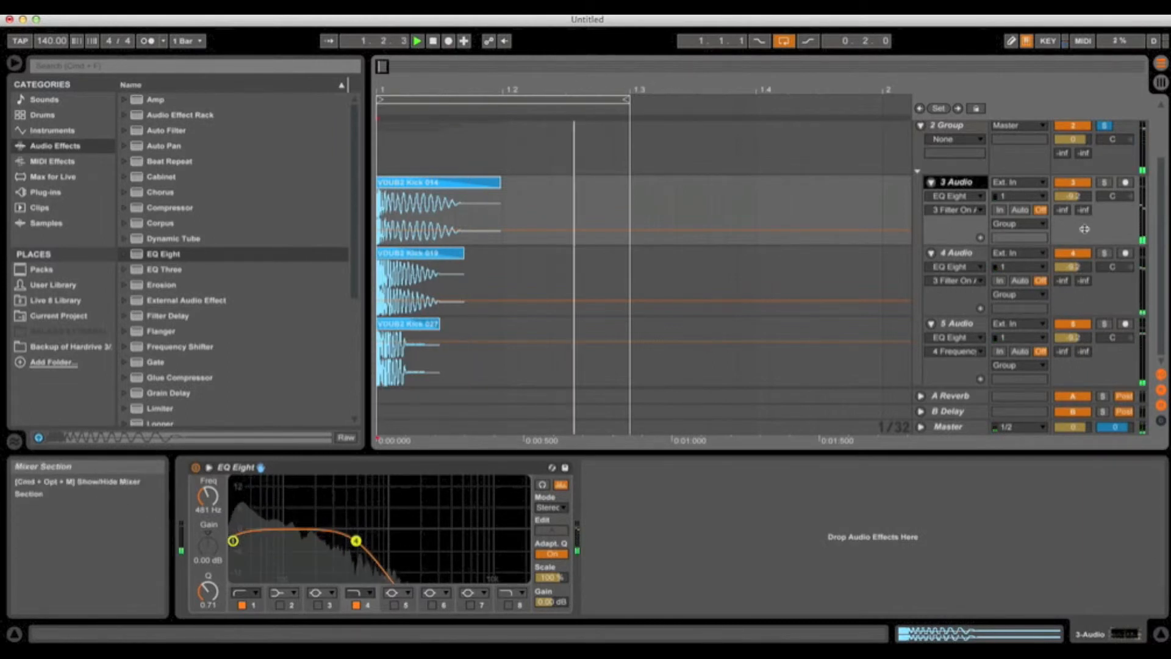
pyautogui.click(1077, 338)
pyautogui.moveTo(1077, 338); pyautogui.dragTo(1077, 344)
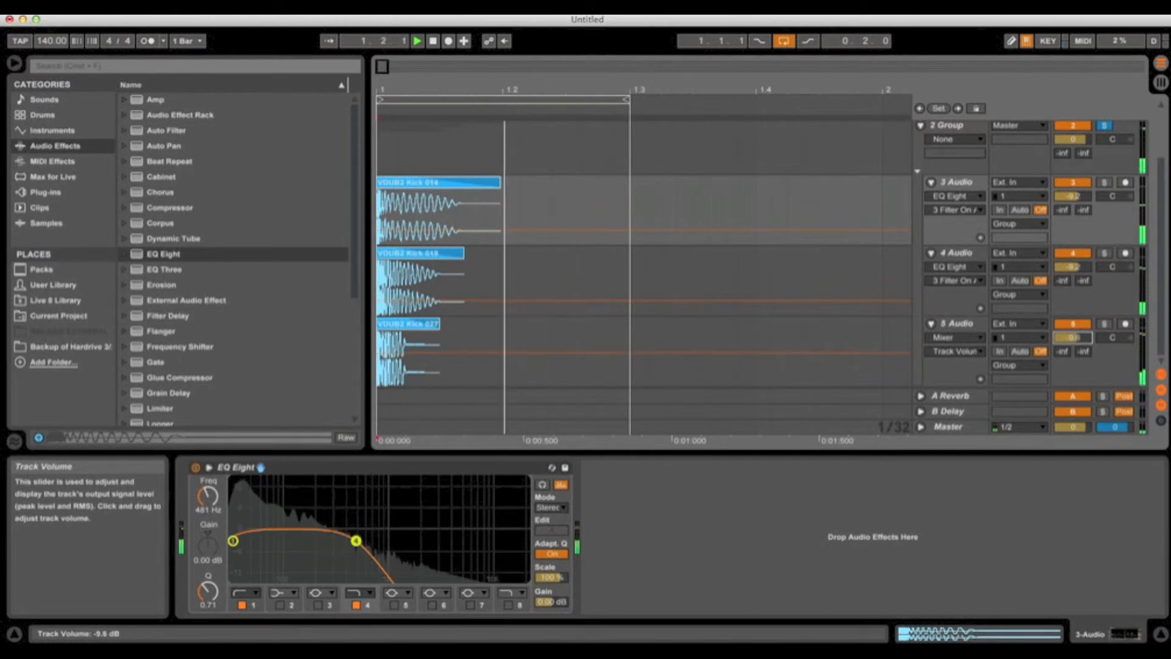
# Set 3 Audio's track volume to -9.7 dB and 4 Audio's to -8.8 dB, and stop playback
pyautogui.moveTo(1074, 196); pyautogui.dragTo(1074, 197)
pyautogui.moveTo(1074, 266); pyautogui.dragTo(1074, 254)
pyautogui.scroll(2, 1086, 268)
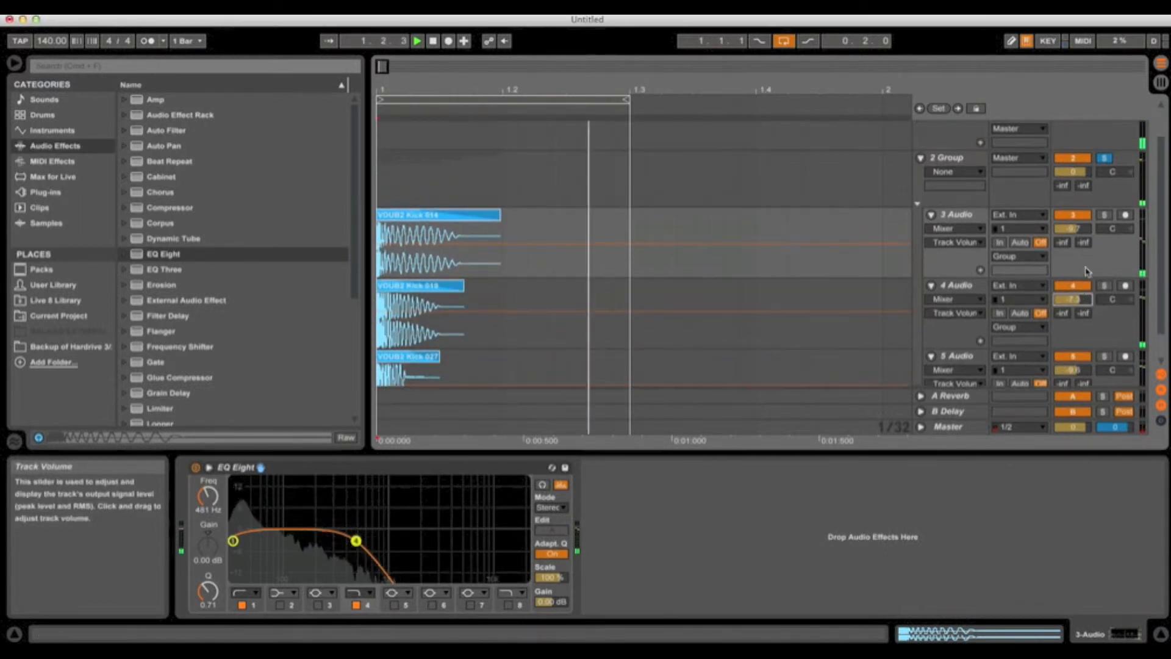
pyautogui.moveTo(1080, 303); pyautogui.dragTo(1080, 304)
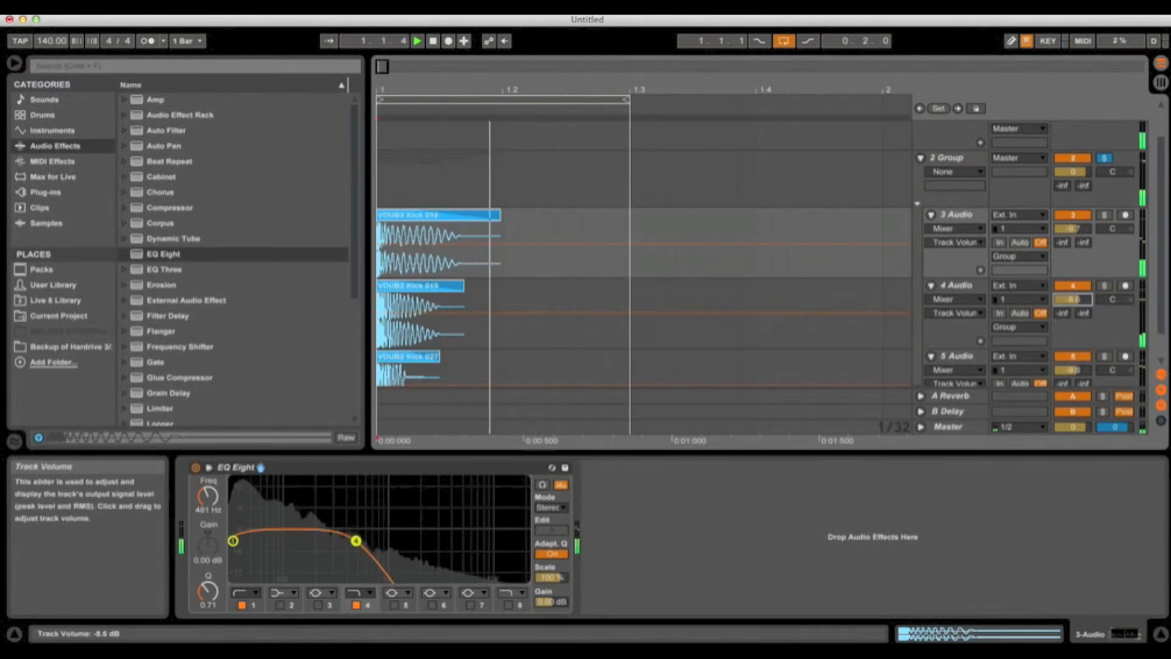
pyautogui.click(434, 46)
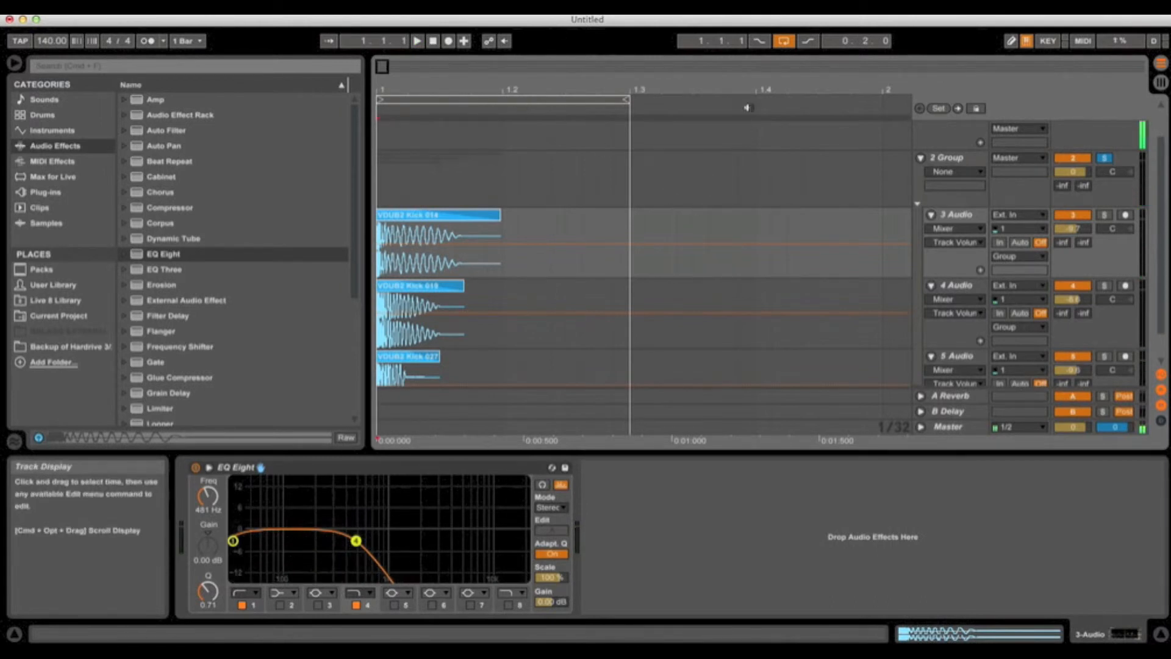
# Add an EQ Eight to the 2 Group track while the loop plays
pyautogui.moveTo(758, 87); pyautogui.dragTo(759, 69)
pyautogui.scroll(-2, 707, 199)
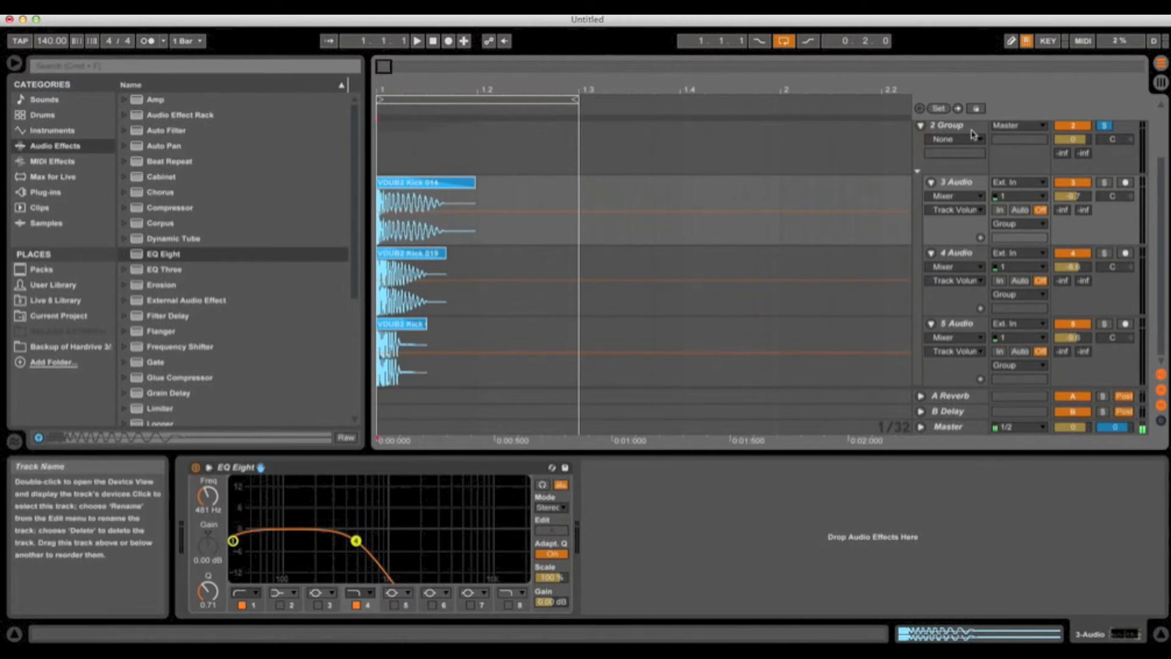
pyautogui.scroll(2, 973, 134)
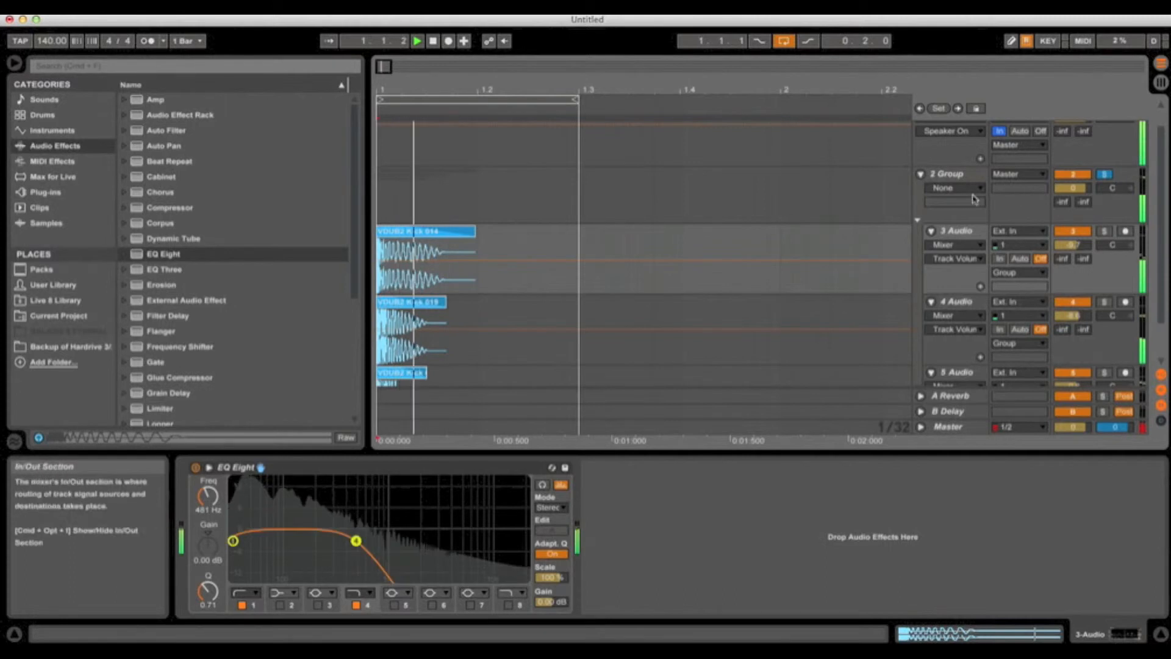
pyautogui.click(961, 175)
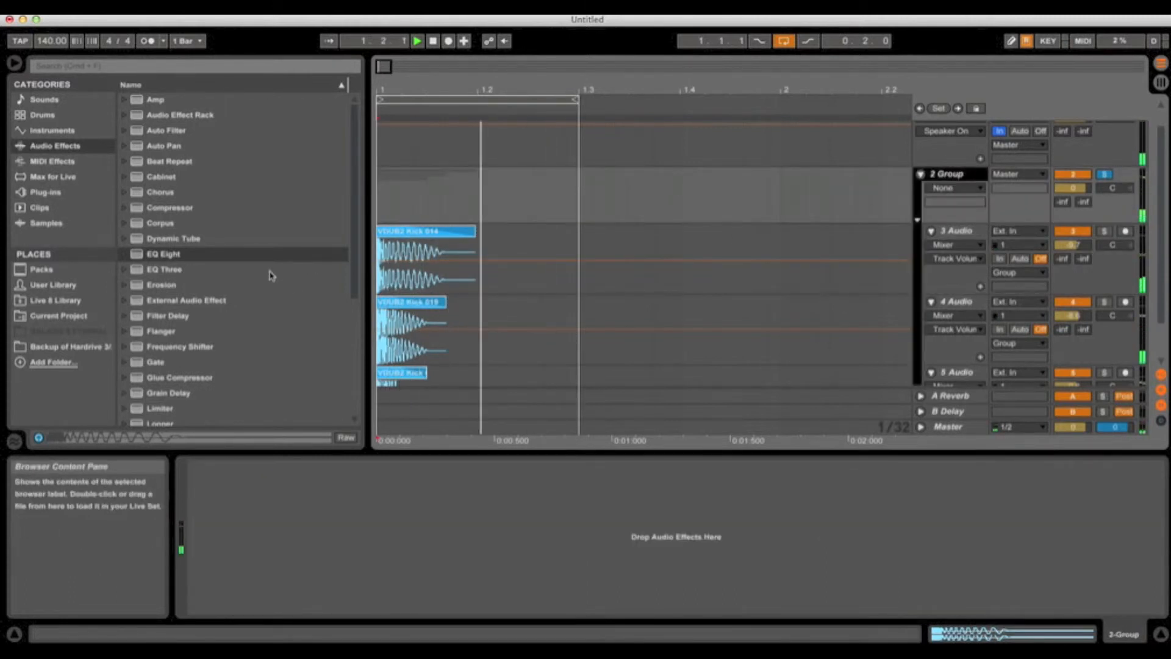
pyautogui.click(162, 255)
pyautogui.doubleClick(162, 256)
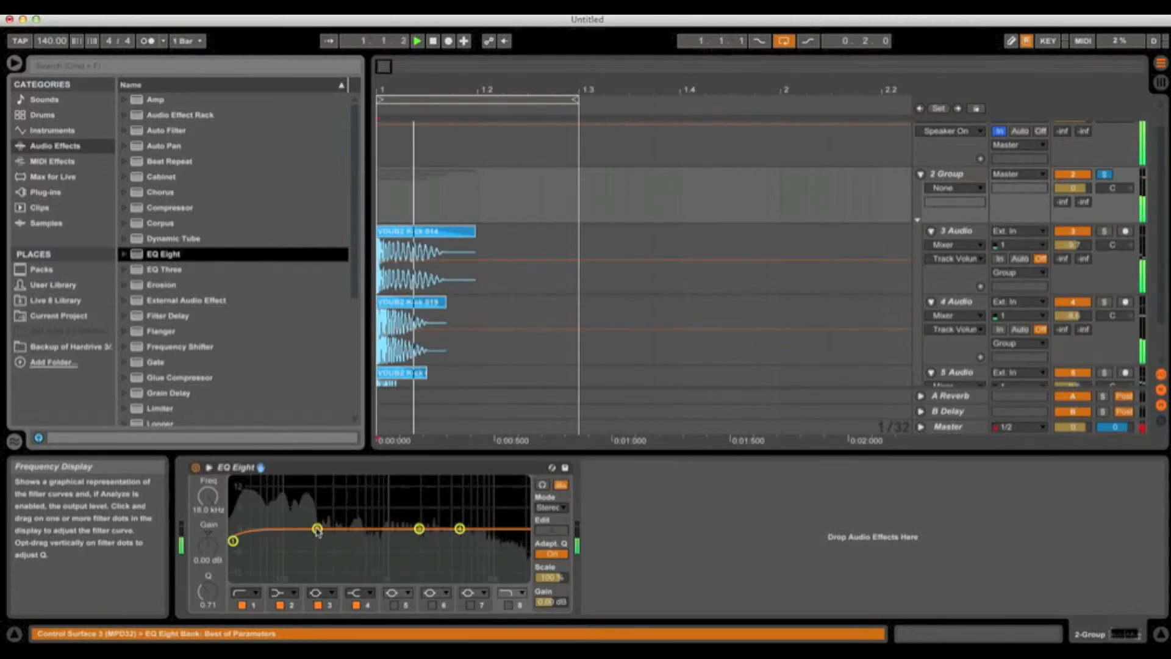
# On the group's EQ Eight, keep band 1 on and make band 2 a bell boost of 0.71 dB at 188 Hz with a Q of 1.01
pyautogui.click(253, 604)
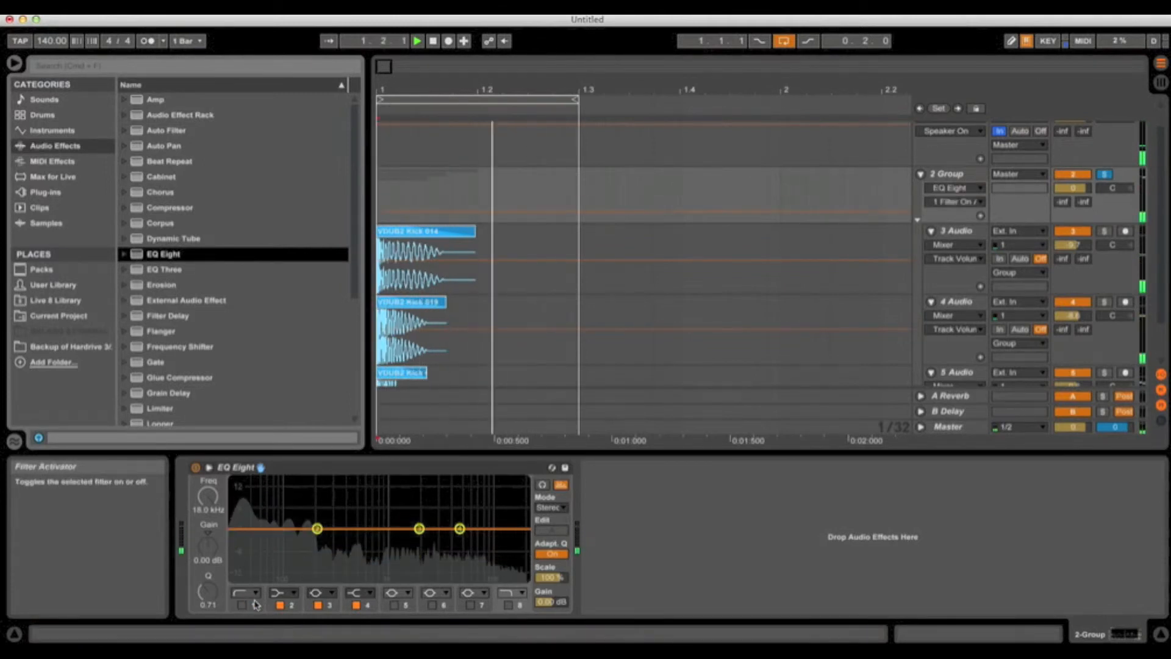
pyautogui.click(242, 605)
pyautogui.moveTo(207, 547); pyautogui.dragTo(207, 543)
pyautogui.click(284, 592)
pyautogui.click(288, 535)
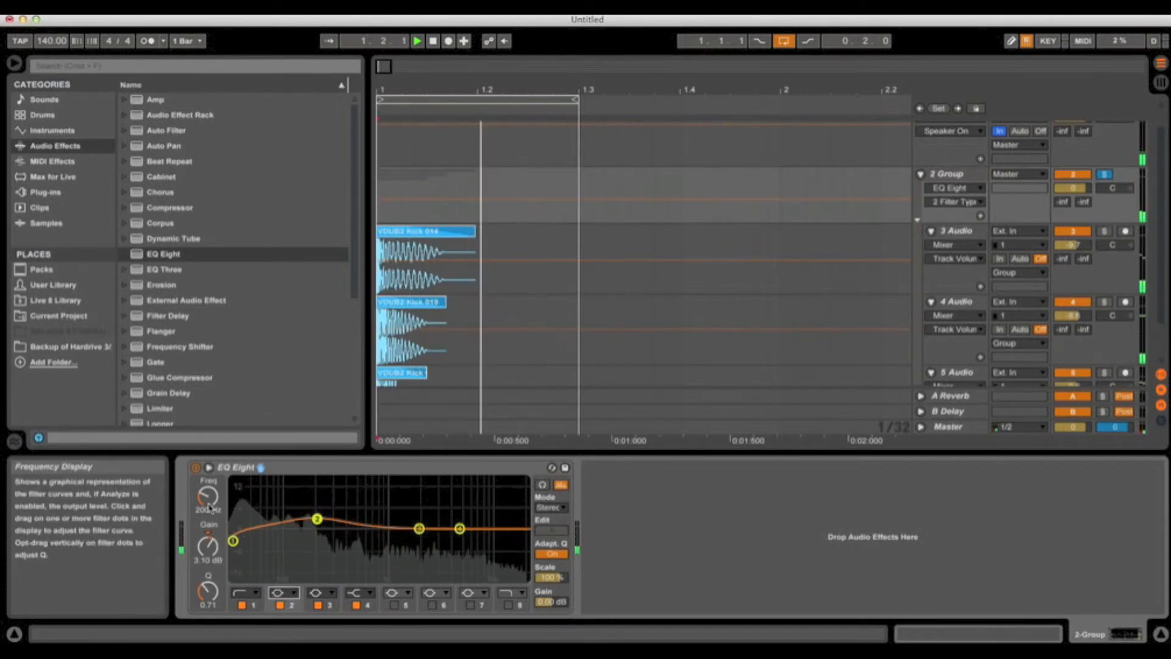
pyautogui.moveTo(207, 501); pyautogui.dragTo(208, 490)
pyautogui.moveTo(210, 531); pyautogui.dragTo(208, 549)
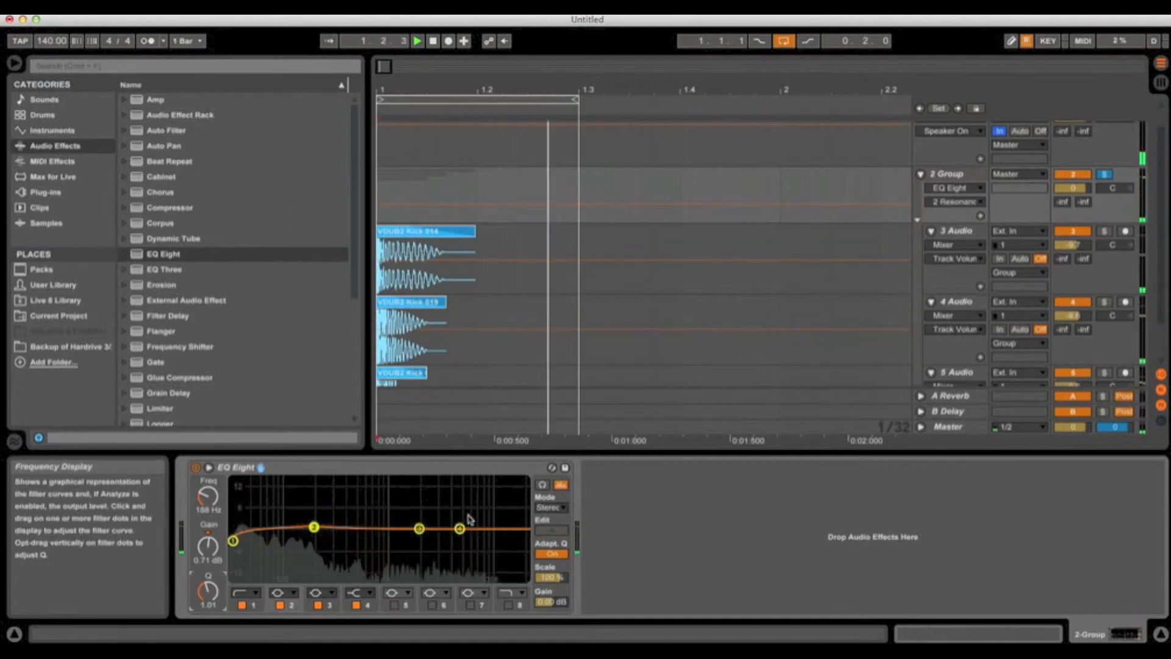
# Make band 4 of the group's EQ Eight a bell boost of 1.87 dB at 5.64 kHz
pyautogui.click(360, 592)
pyautogui.moveTo(208, 546); pyautogui.dragTo(207, 539)
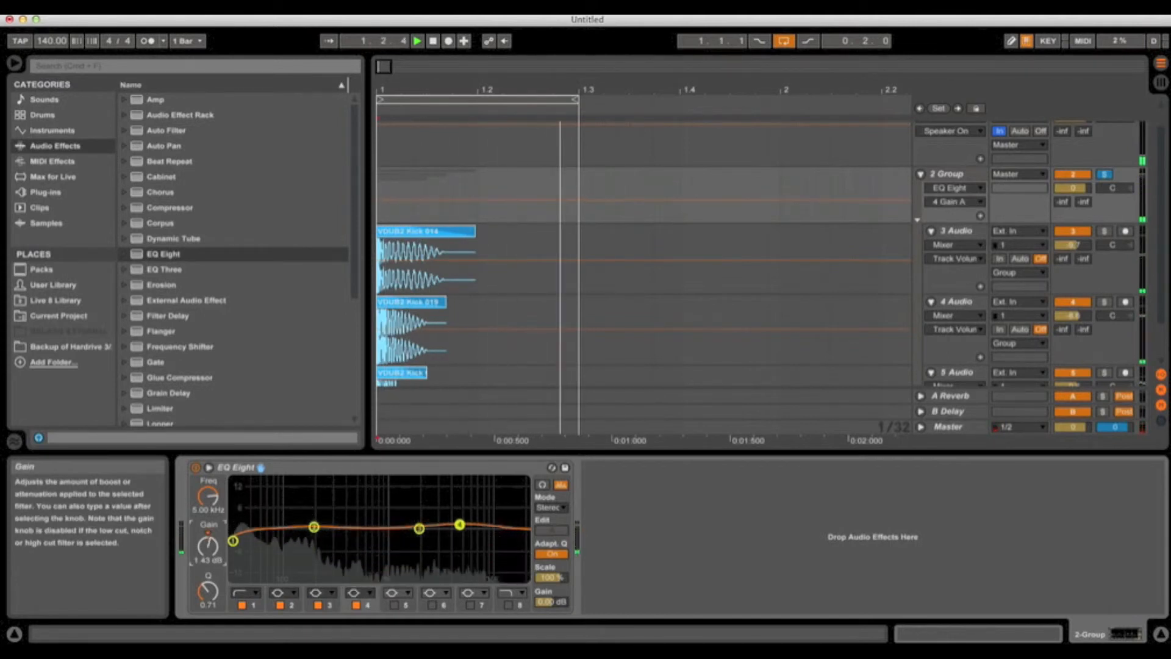
pyautogui.moveTo(207, 496); pyautogui.dragTo(207, 500)
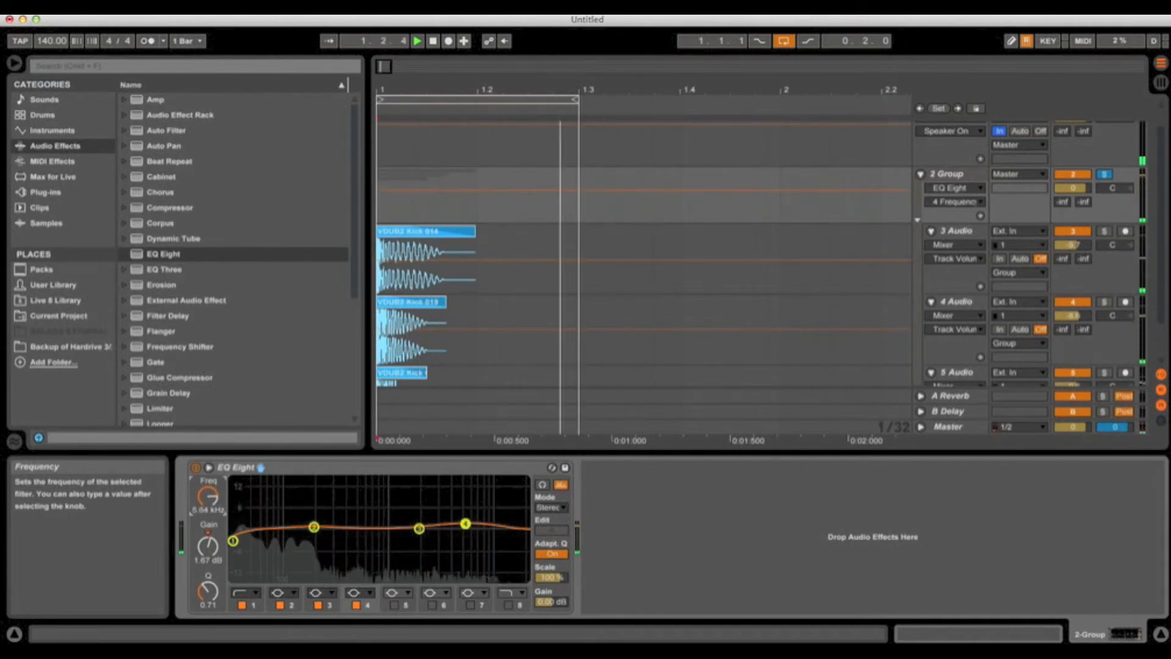
# Set band 3 of the group's EQ Eight to a -3.10 dB cut at 659 Hz with a Q of 2.39
pyautogui.click(420, 529)
pyautogui.moveTo(208, 546); pyautogui.dragTo(208, 552)
pyautogui.moveTo(209, 496); pyautogui.dragTo(208, 527)
pyautogui.moveTo(215, 583); pyautogui.dragTo(214, 537)
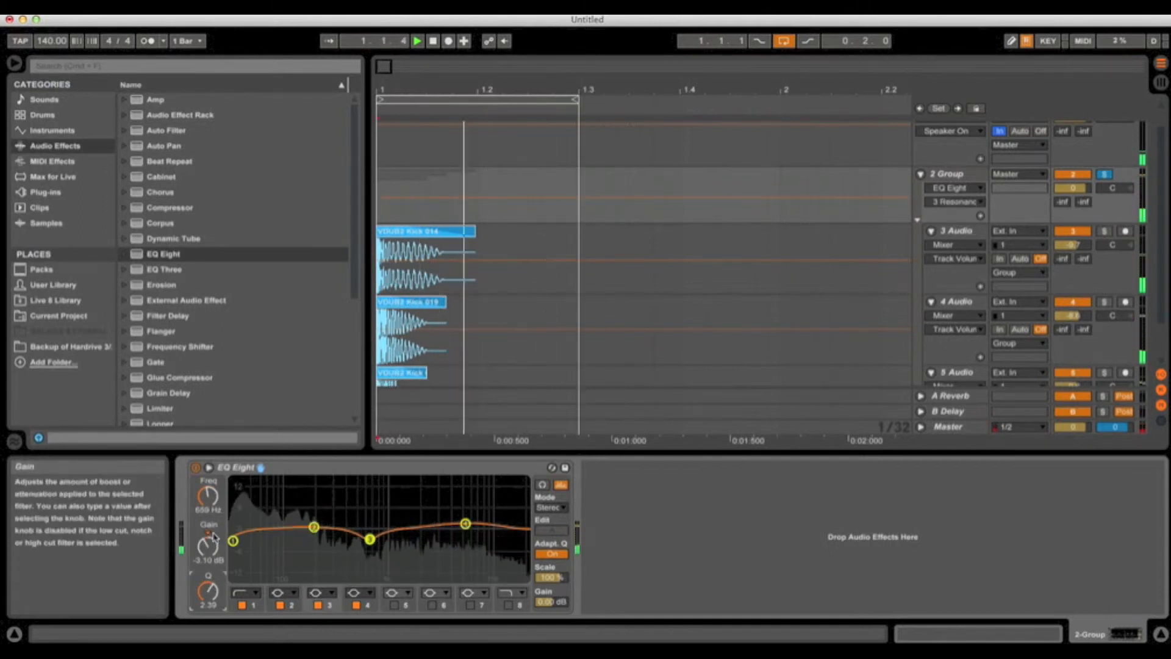
# Compare the combined kick with the group's EQ Eight bypassed and active, and stop playback
pyautogui.click(196, 467)
pyautogui.click(196, 468)
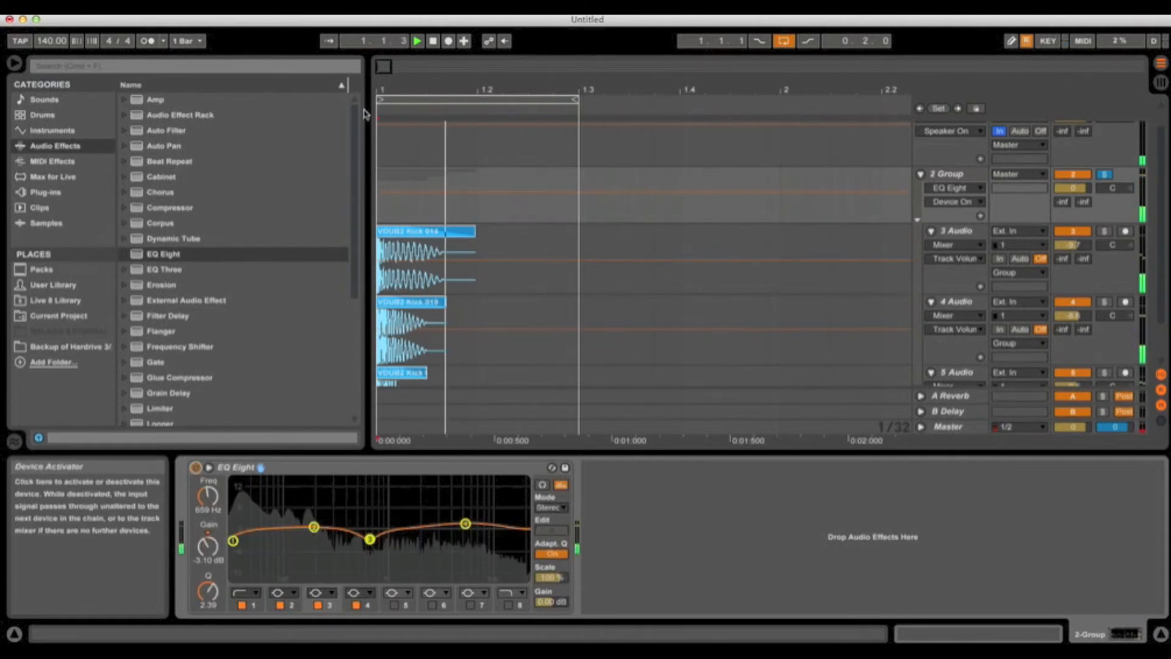
pyautogui.click(434, 42)
pyautogui.click(434, 41)
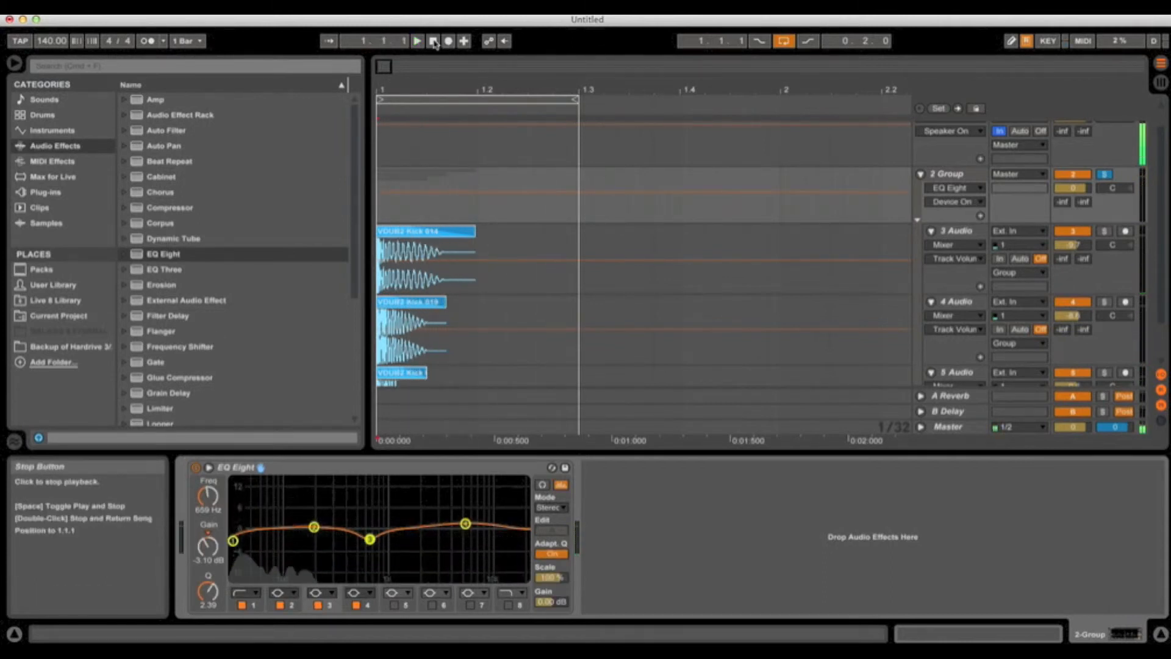
# Add a Glue Compressor after the EQ Eight on 2 Group and set its attack to 10 ms
pyautogui.click(955, 181)
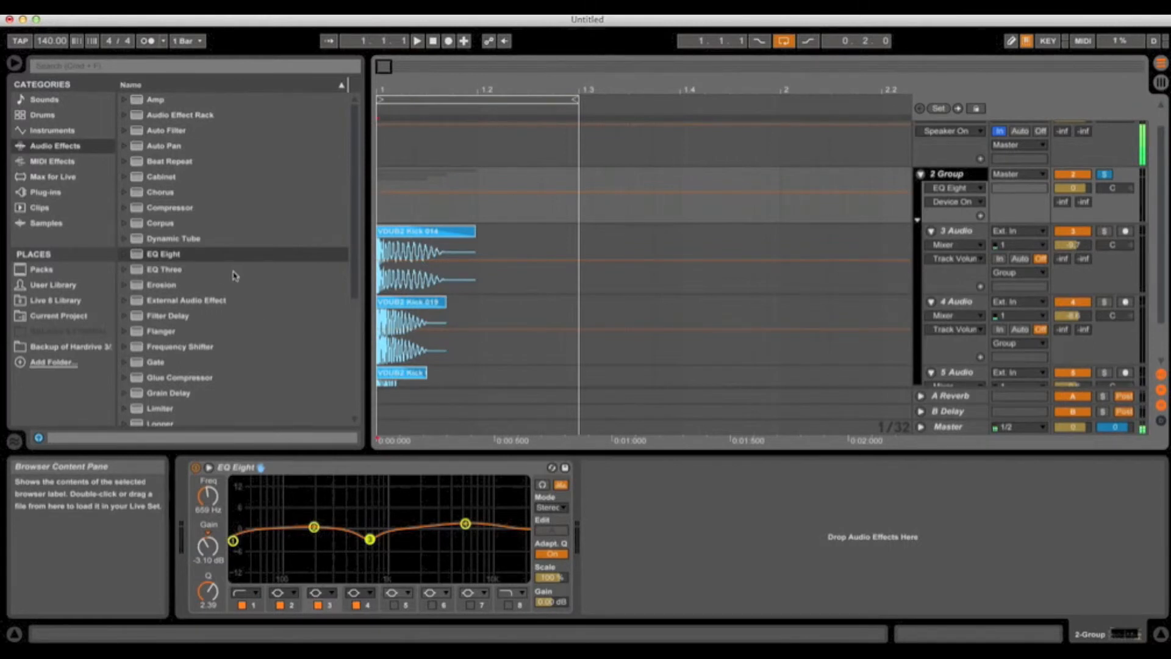
pyautogui.moveTo(204, 383); pyautogui.dragTo(281, 405)
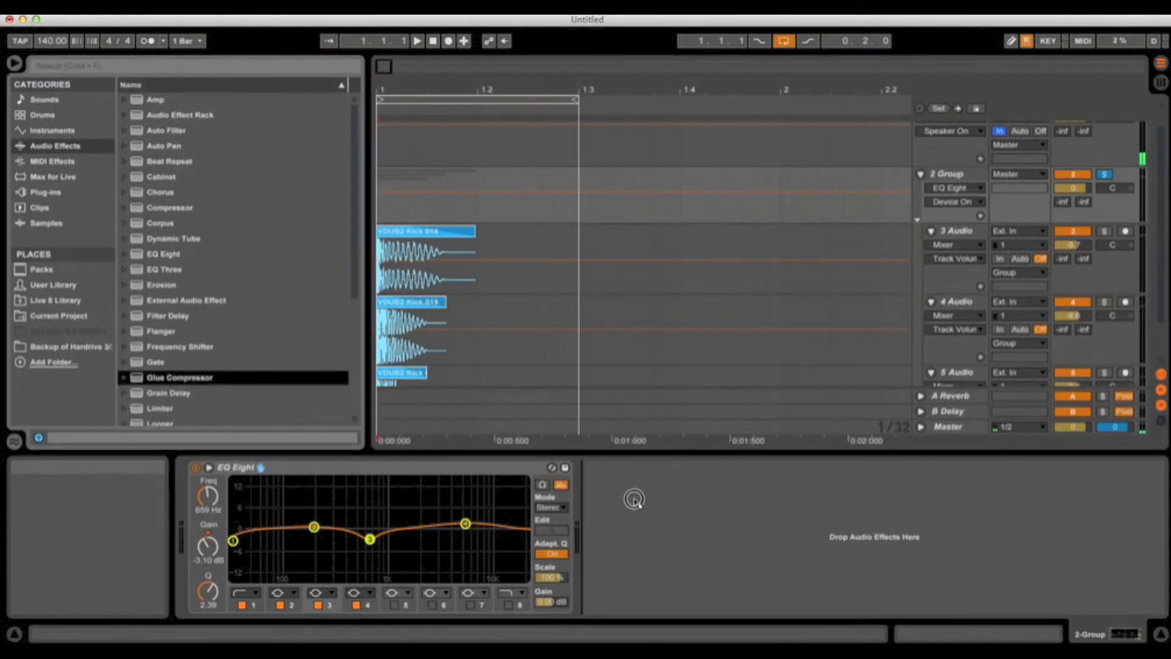
pyautogui.moveTo(634, 500); pyautogui.dragTo(634, 502)
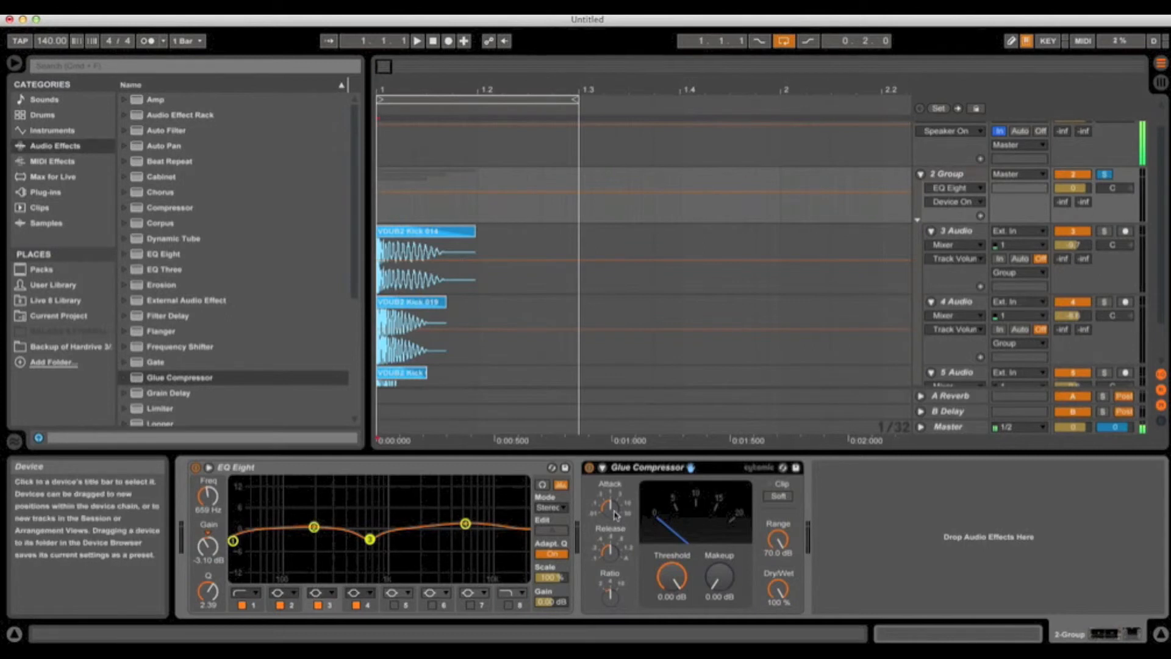
pyautogui.click(618, 514)
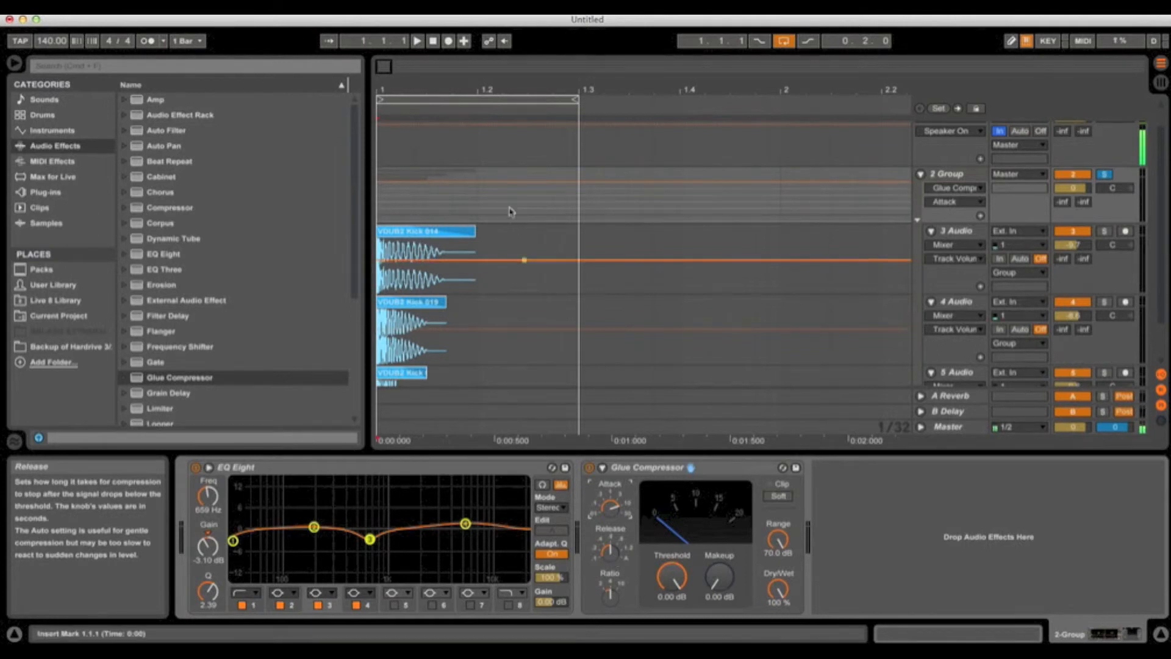
# Play the loop and lower the output gain of the group's EQ Eight to -1.12 dB
pyautogui.click(417, 41)
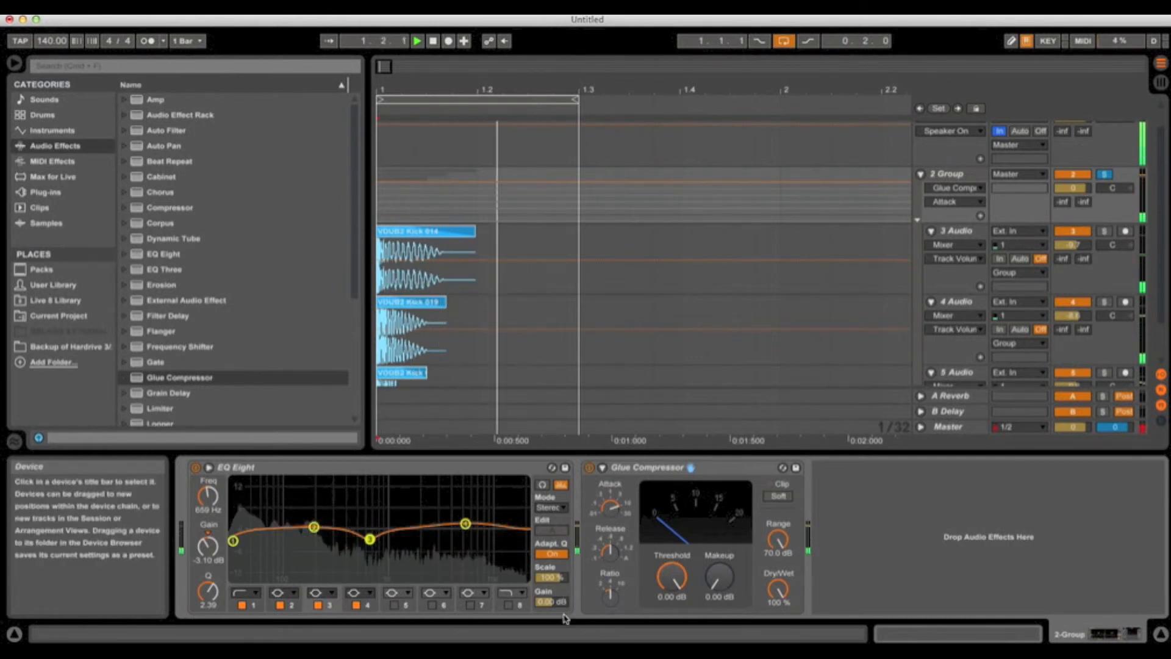
pyautogui.moveTo(554, 603); pyautogui.dragTo(554, 611)
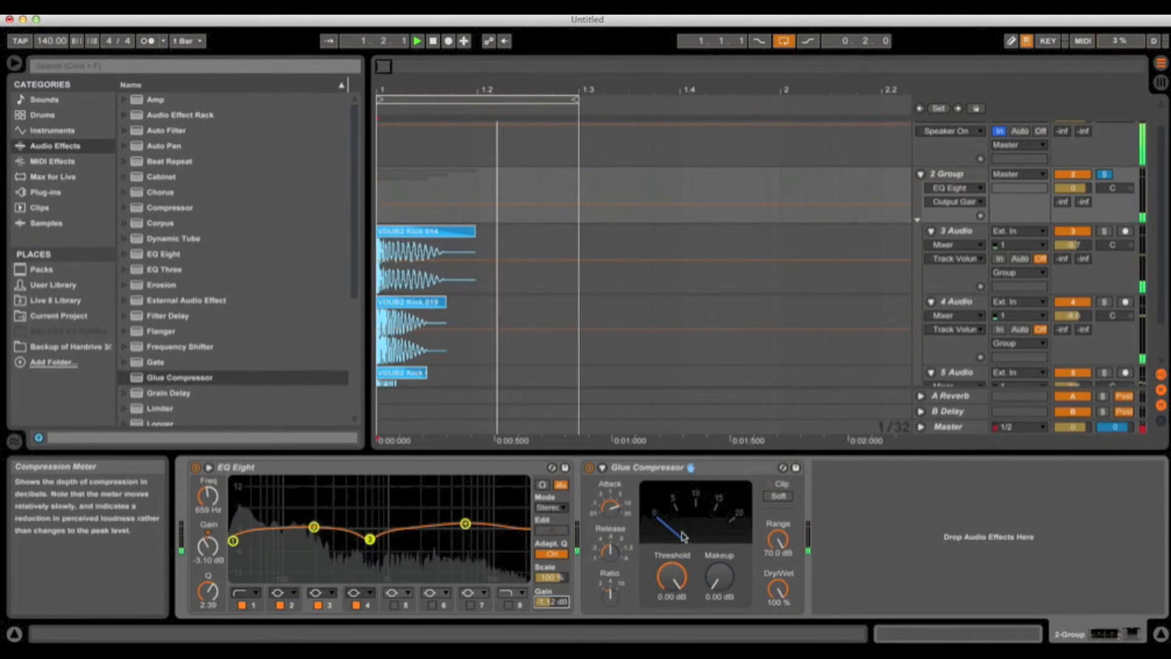
# Set the Glue Compressor's threshold to -7.94 dB and its makeup gain to 1 dB
pyautogui.moveTo(672, 577); pyautogui.dragTo(672, 609)
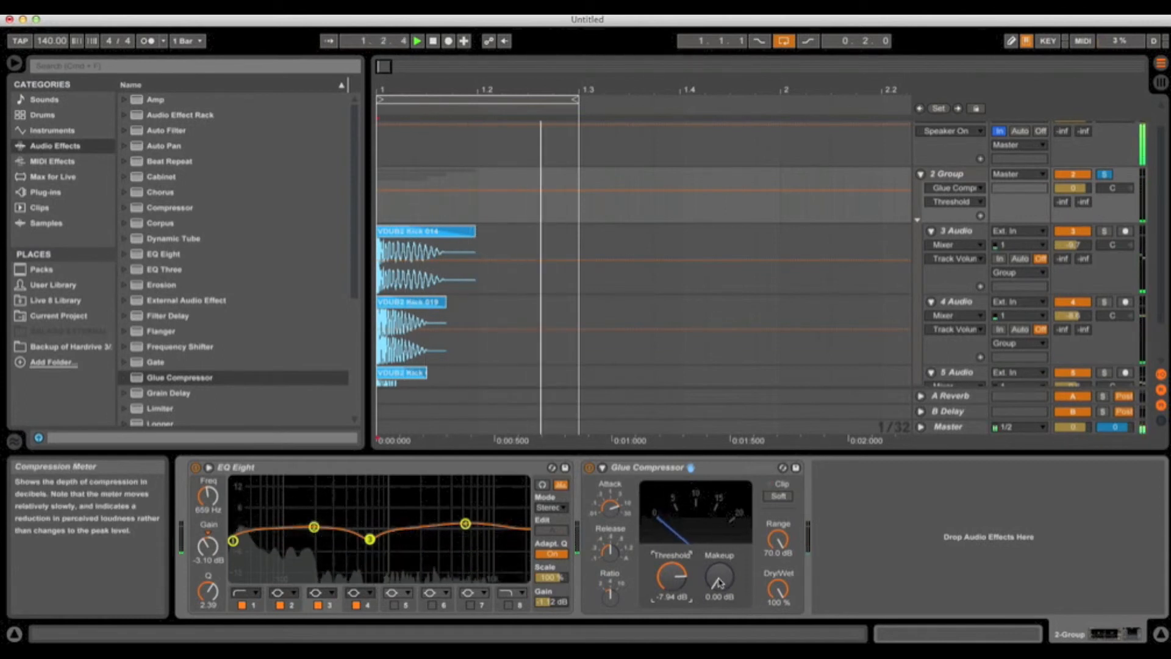
pyautogui.click(719, 598)
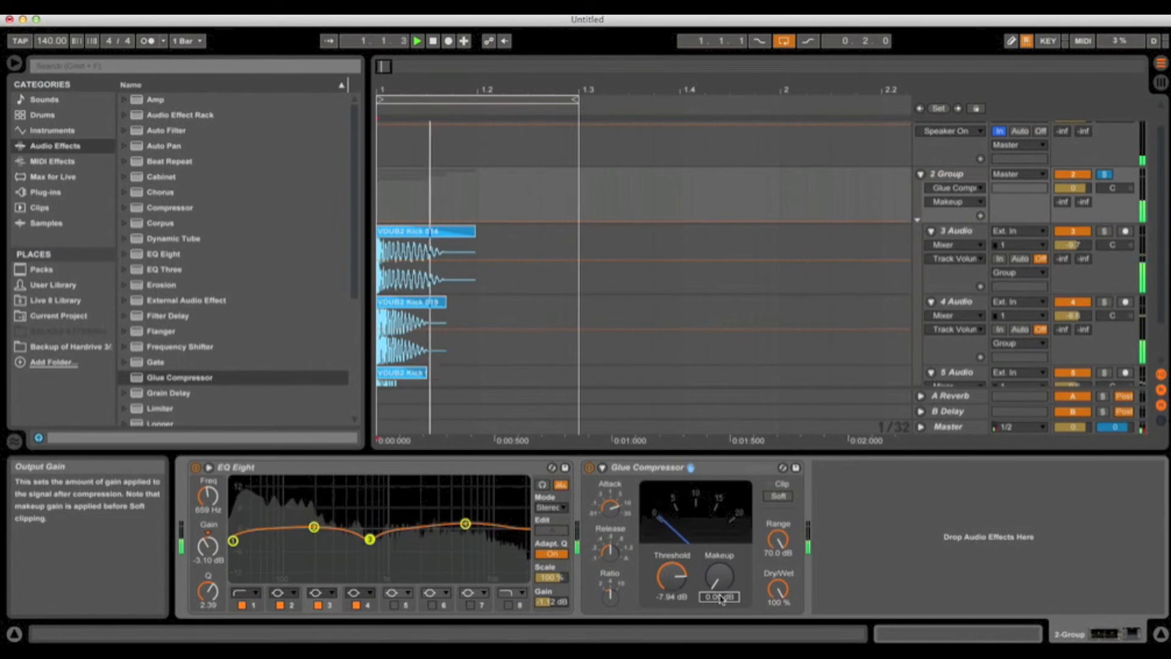
pyautogui.write('1')
pyautogui.press('Return')
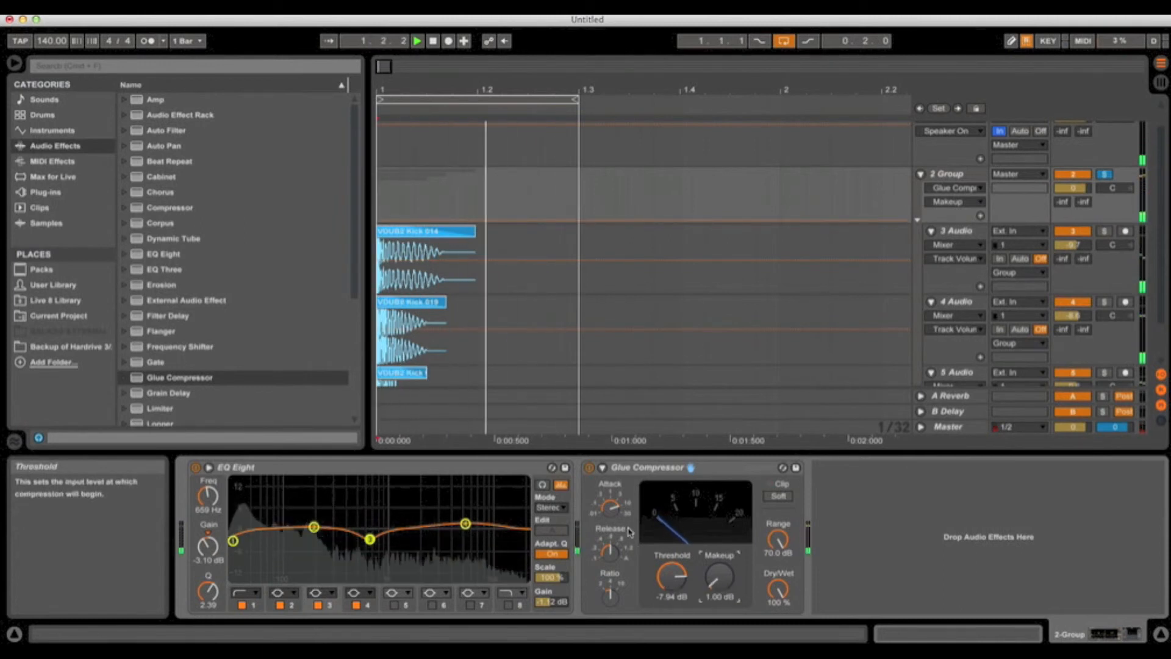
# Shorten the Glue Compressor's release, compare the kick with the compressor bypassed and active, and stop playback
pyautogui.click(610, 506)
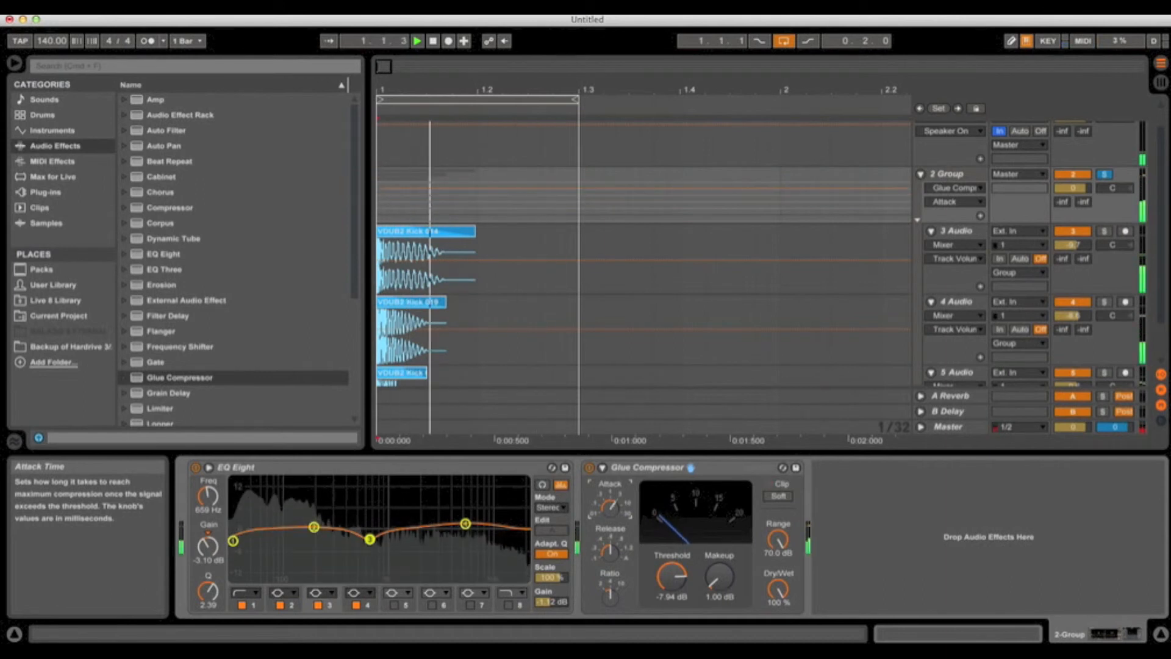
pyautogui.moveTo(611, 553); pyautogui.dragTo(610, 577)
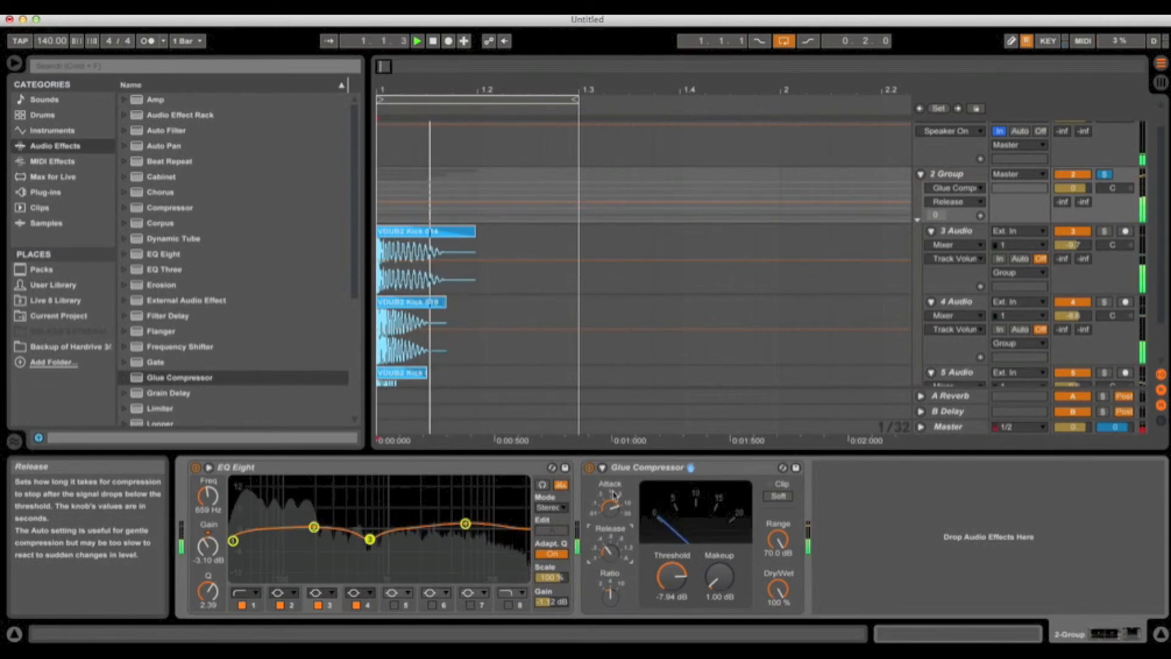
pyautogui.click(589, 467)
pyautogui.click(589, 468)
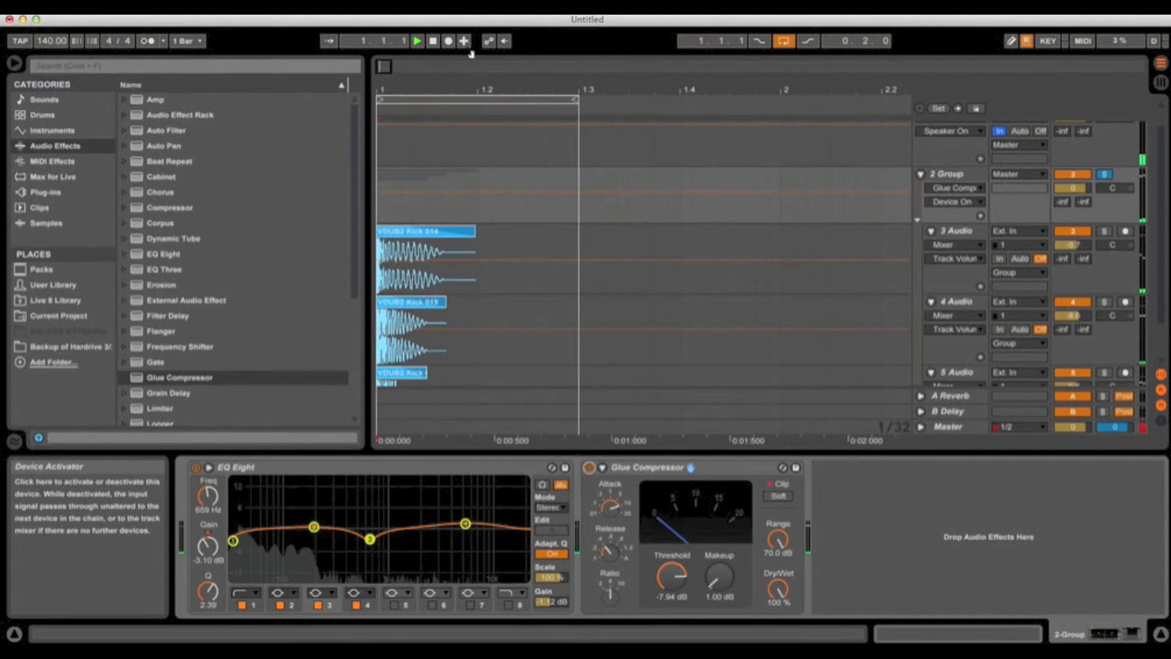
pyautogui.press('space')
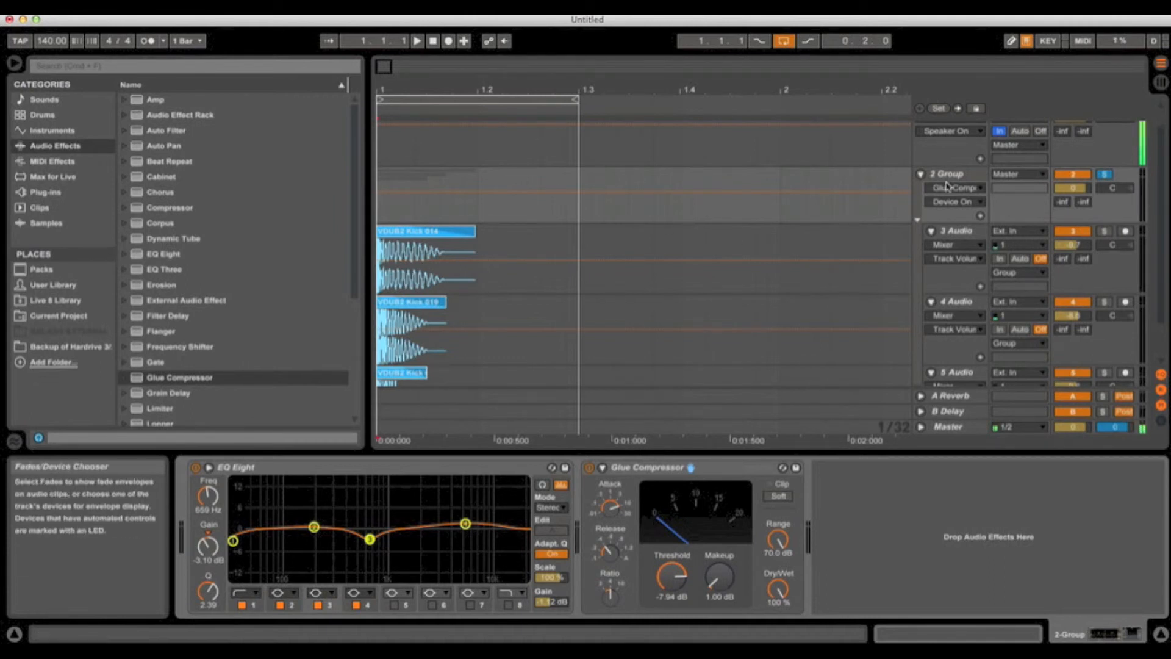
# Insert a new audio track below 1 Audio, set its input to Resampling and arm it for recording
pyautogui.scroll(-2, 964, 192)
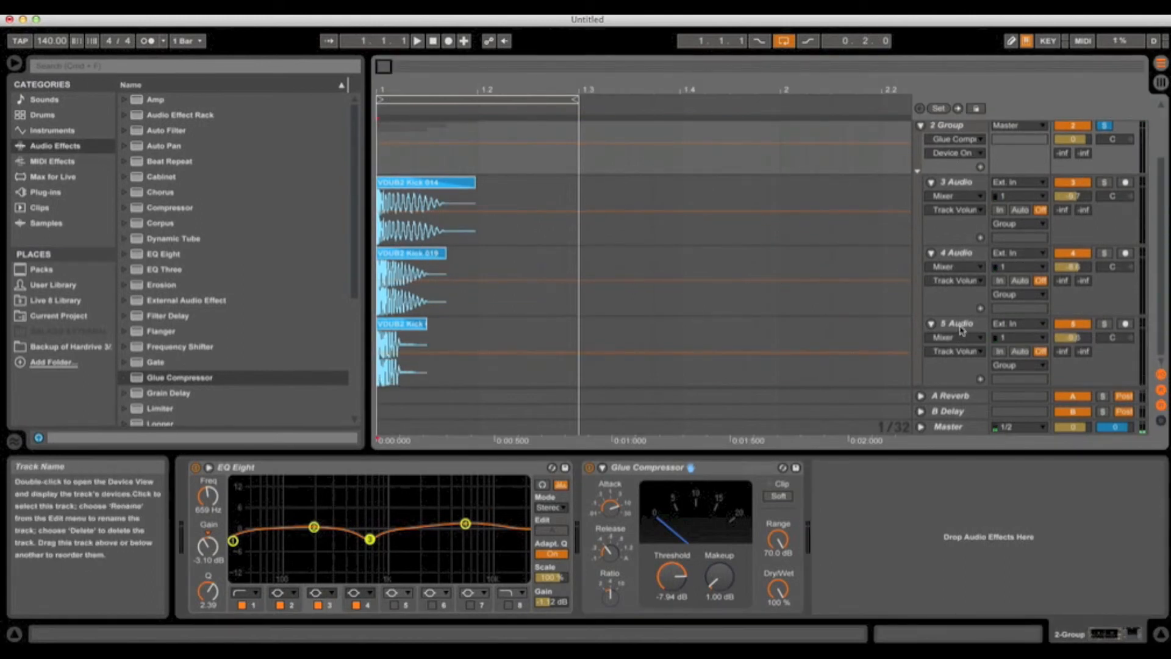
pyautogui.scroll(1, 952, 189)
pyautogui.click(962, 160)
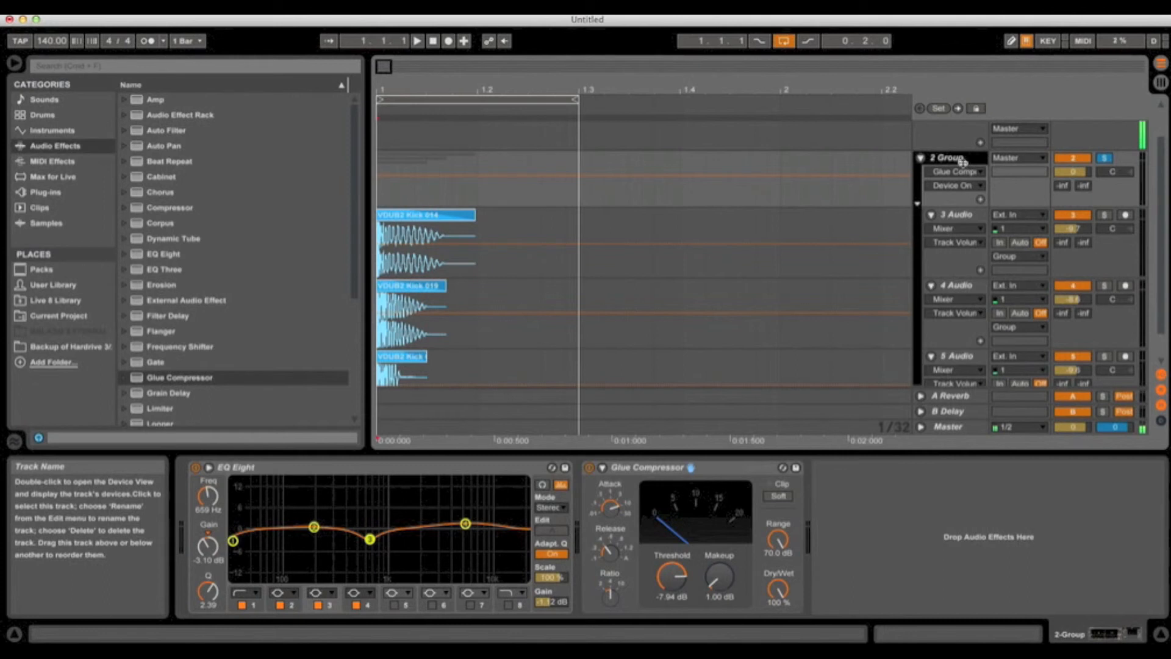
pyautogui.scroll(1, 962, 160)
pyautogui.click(971, 129)
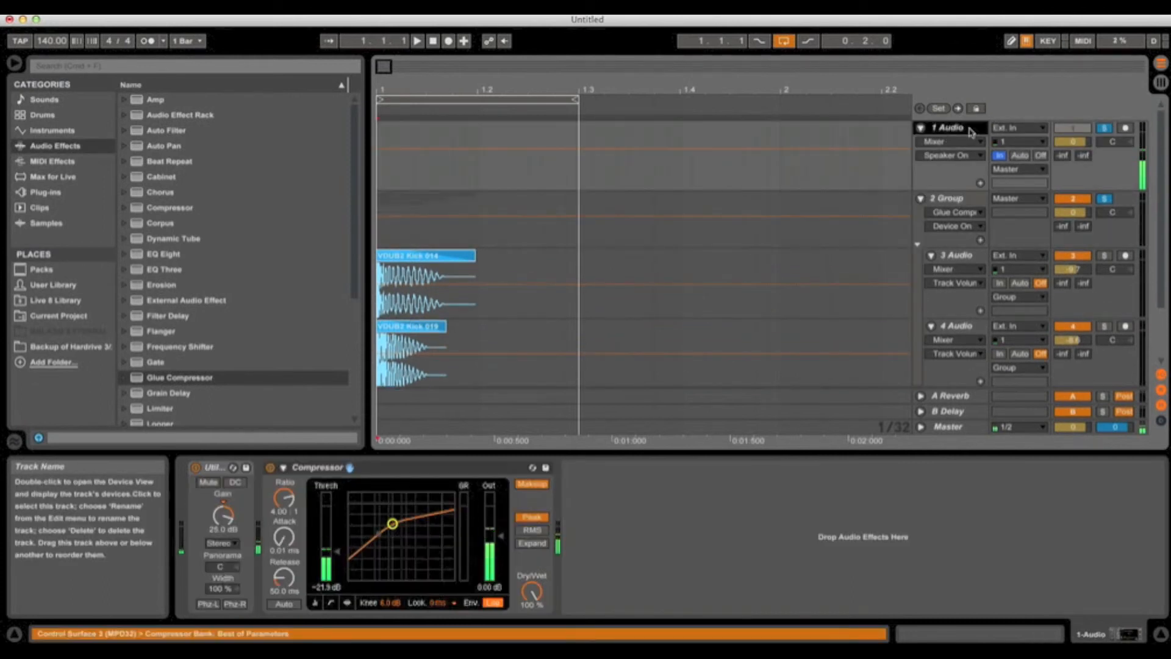
pyautogui.press('super+t')
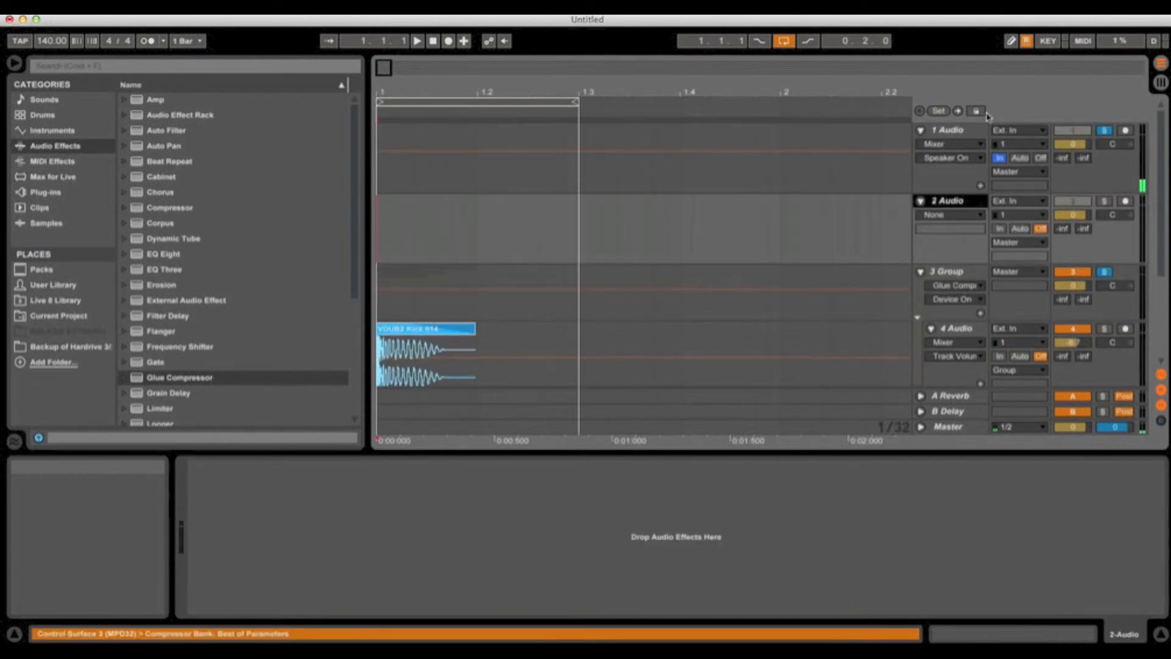
pyautogui.click(1045, 205)
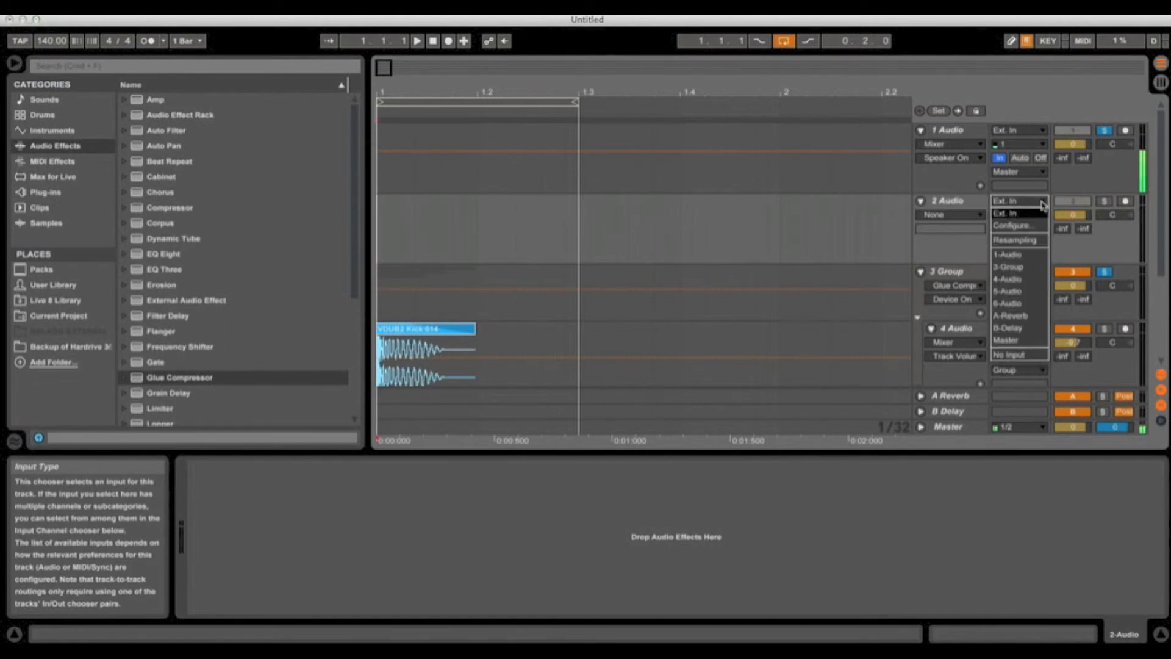
pyautogui.click(1025, 243)
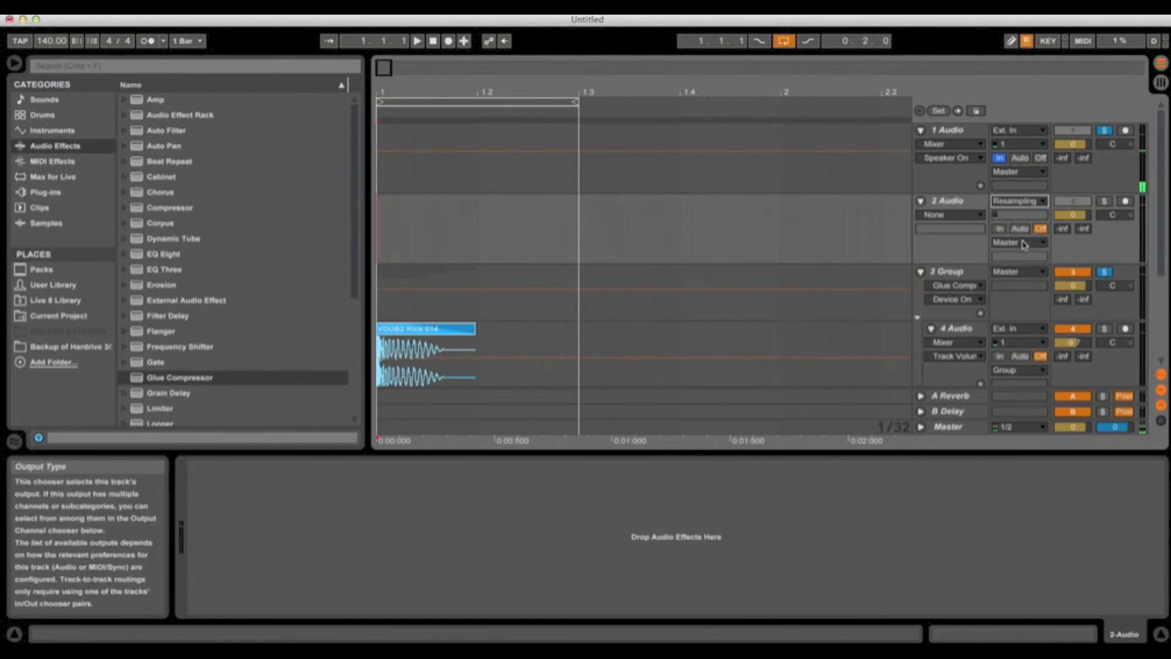
pyautogui.click(1125, 201)
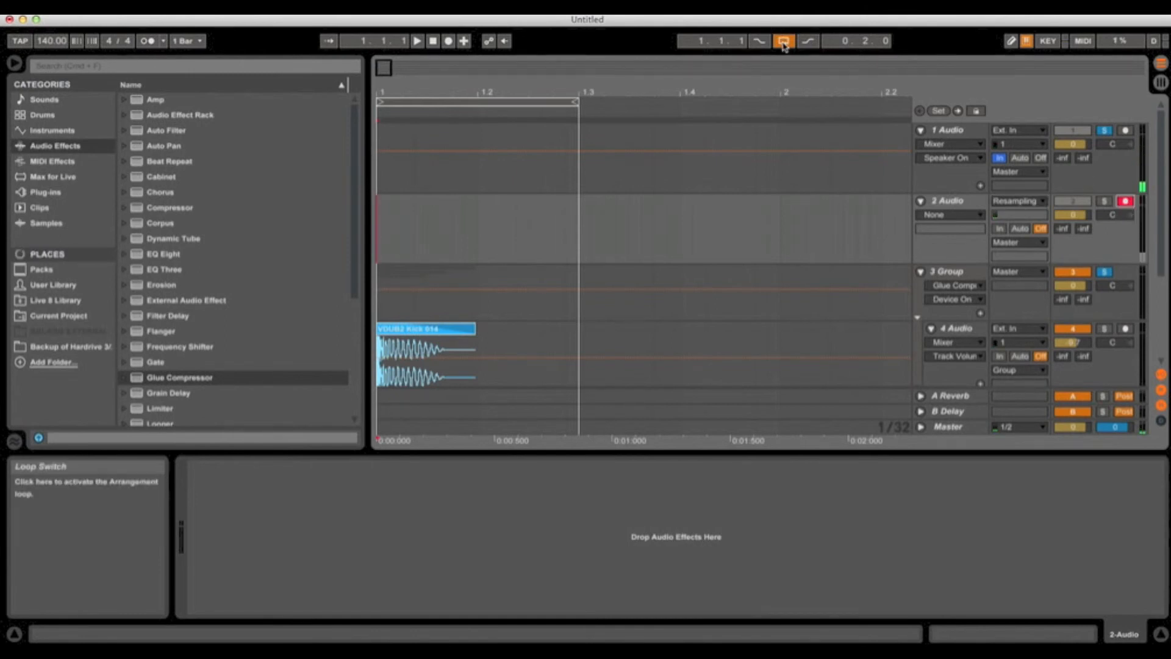
# Turn off the arrangement loop, record the layered kick onto 2 Audio and trim the recorded clip to end at 1.3
pyautogui.click(784, 41)
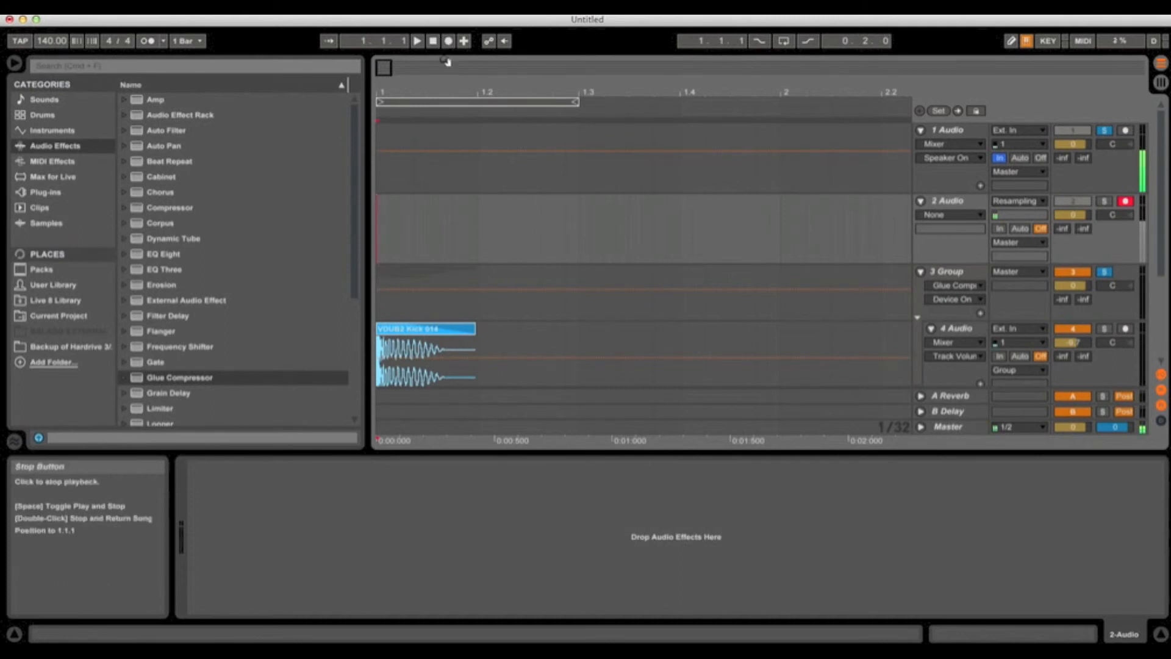
pyautogui.press('-')
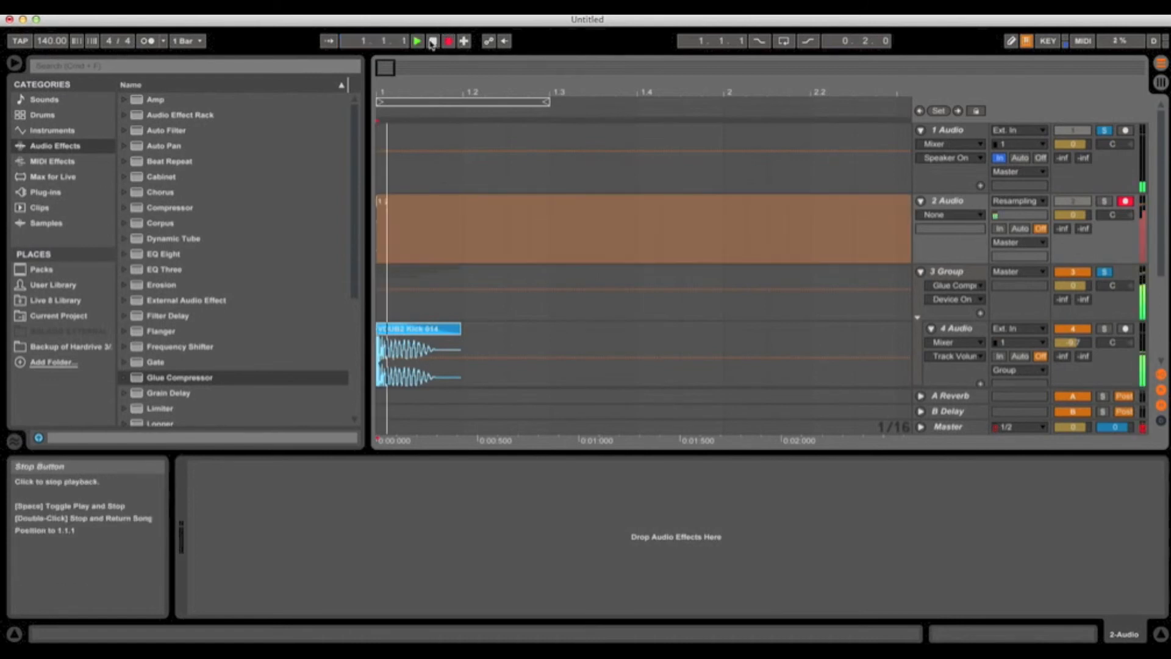
pyautogui.scroll(-2, 525, 236)
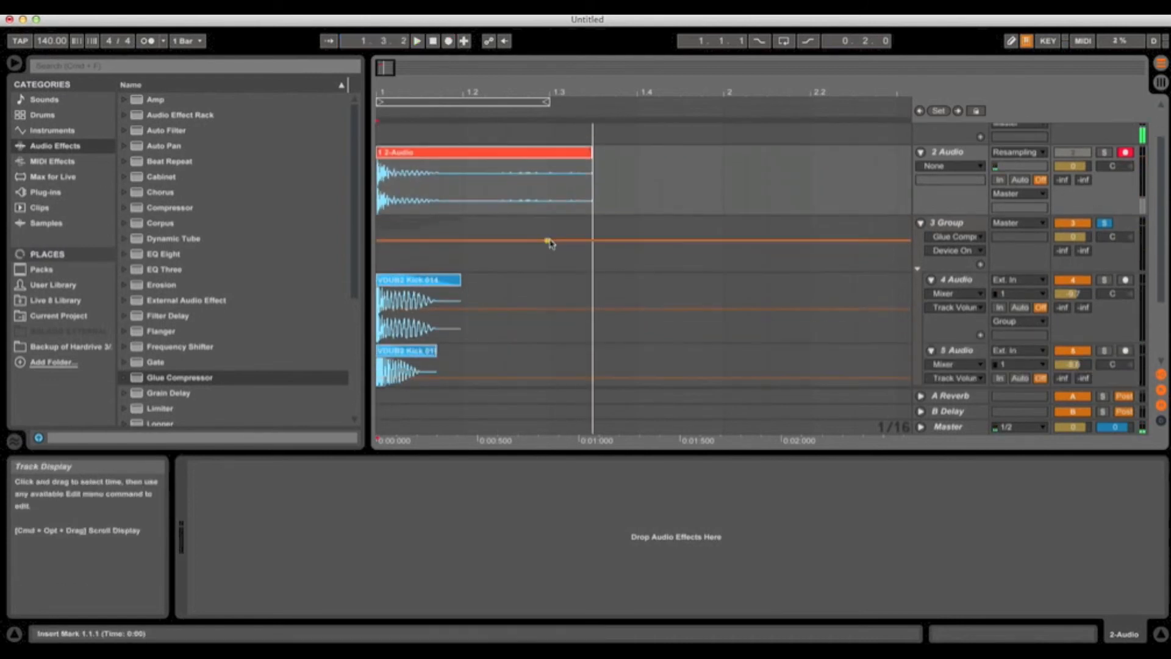
pyautogui.moveTo(590, 153); pyautogui.dragTo(549, 158)
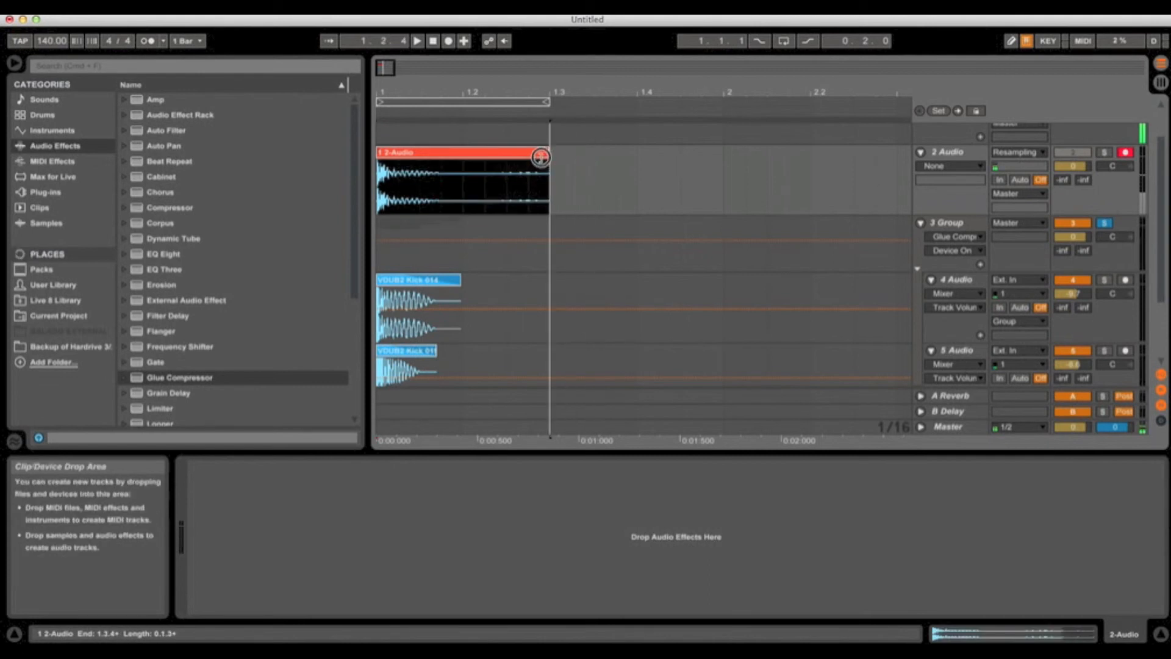
# Delete 3 Group with its original kick layers and turn the arrangement loop back on
pyautogui.click(963, 225)
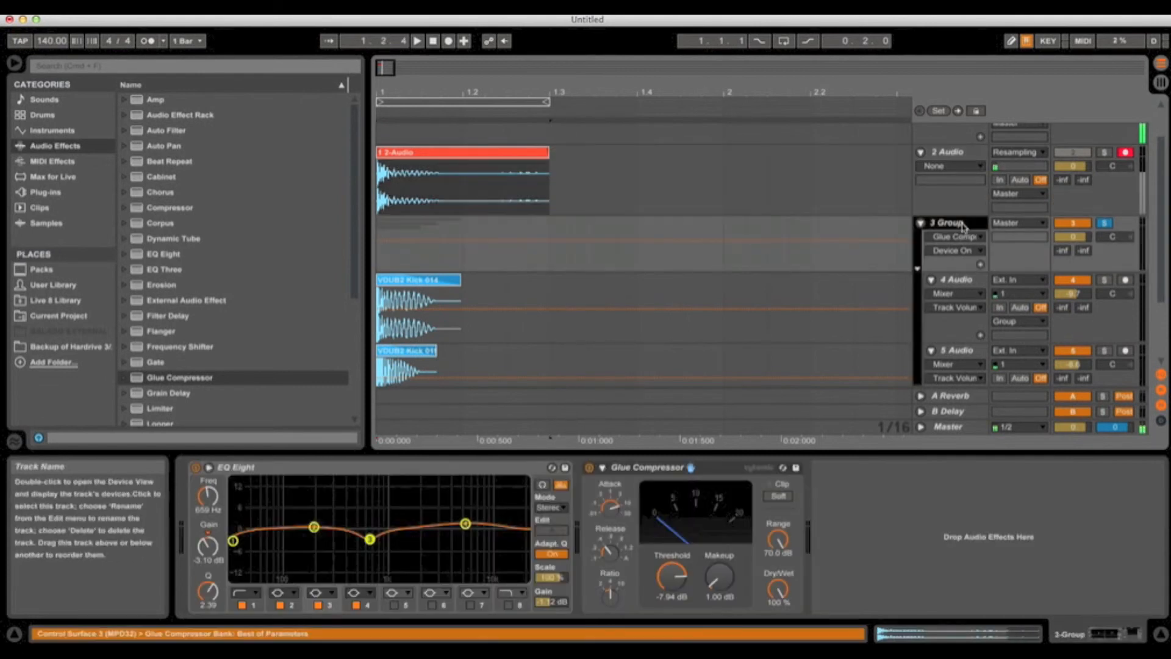
pyautogui.press('Delete')
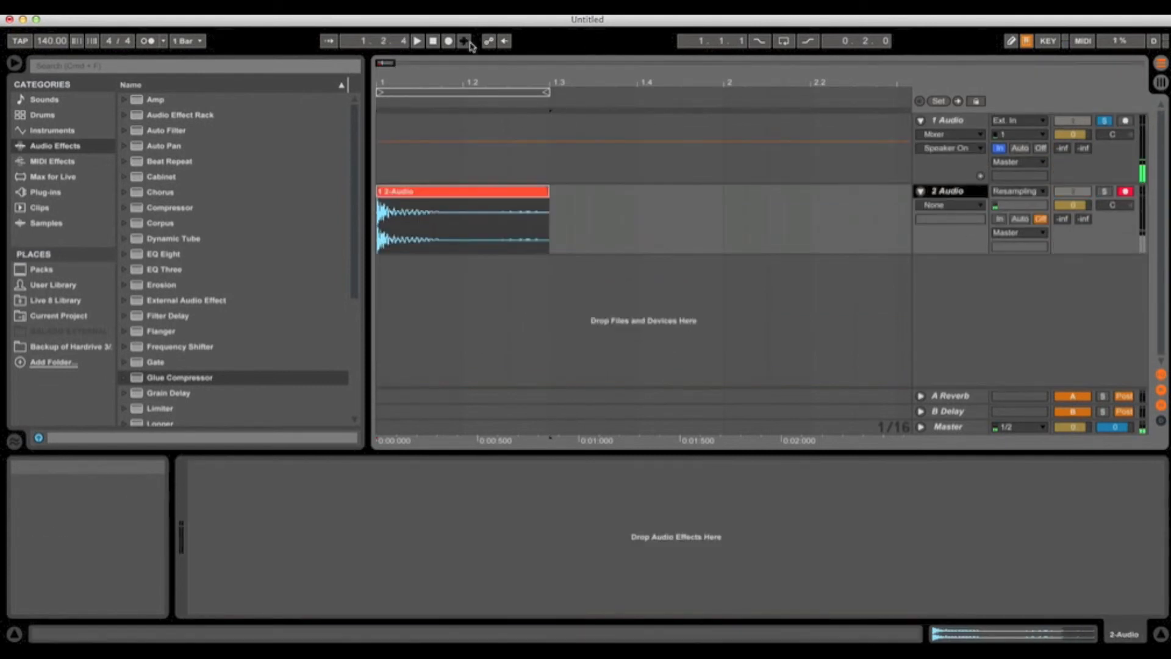
pyautogui.click(784, 40)
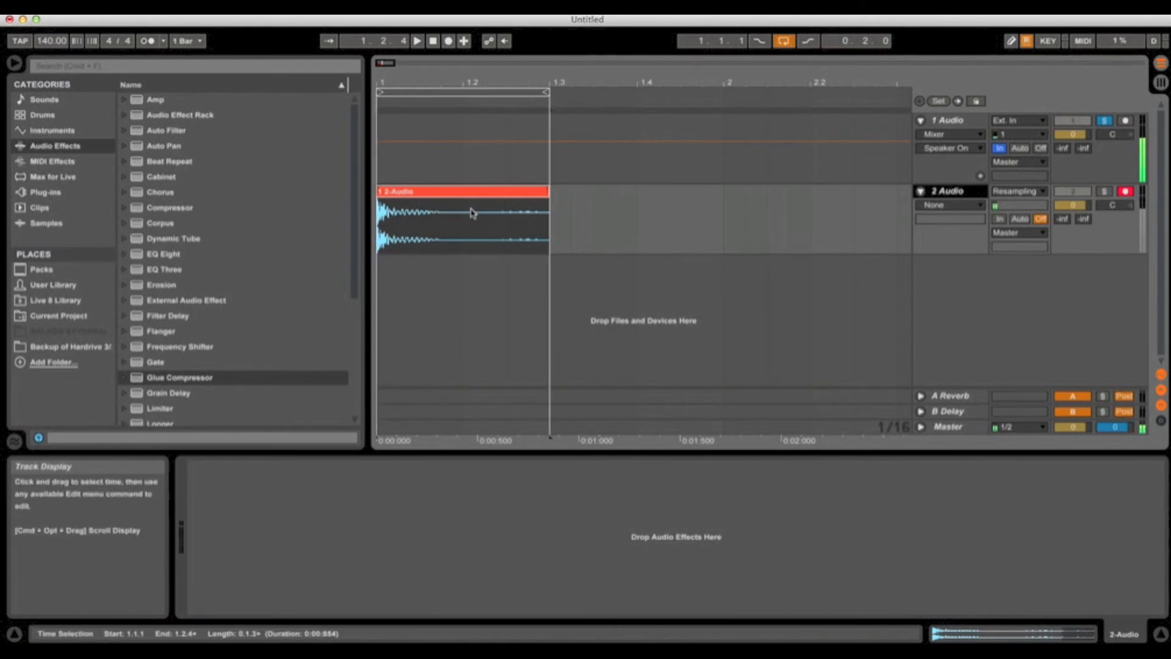
# Play the looped resampled kick and solo the 2 Audio track
pyautogui.moveTo(407, 83); pyautogui.dragTo(407, 83)
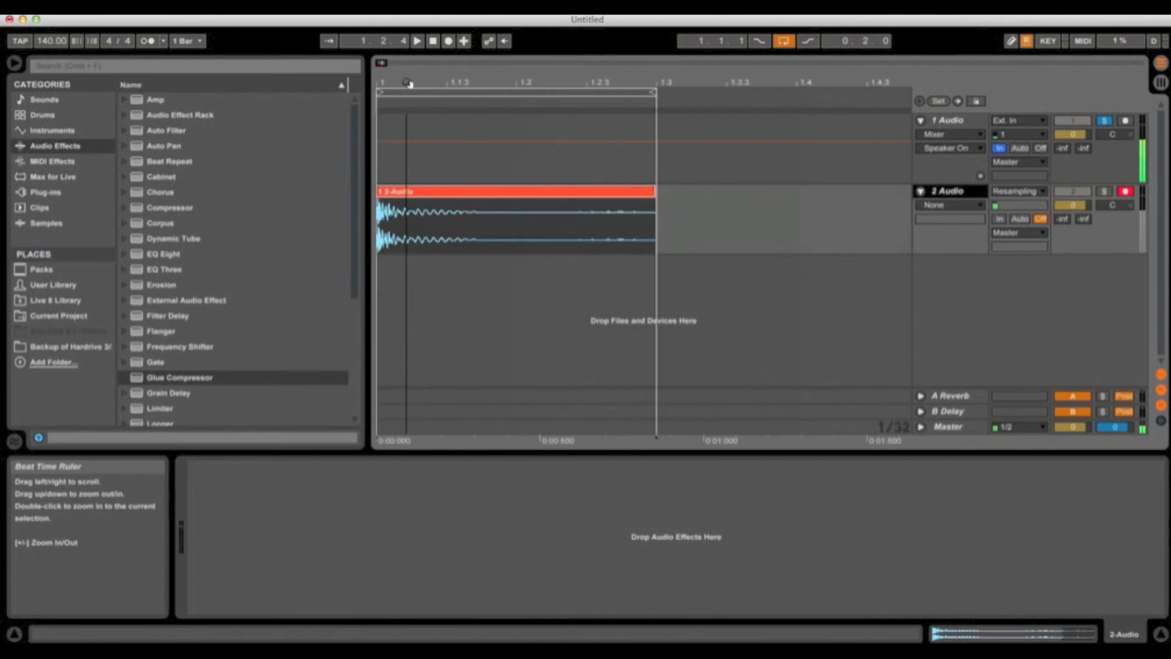
pyautogui.click(417, 42)
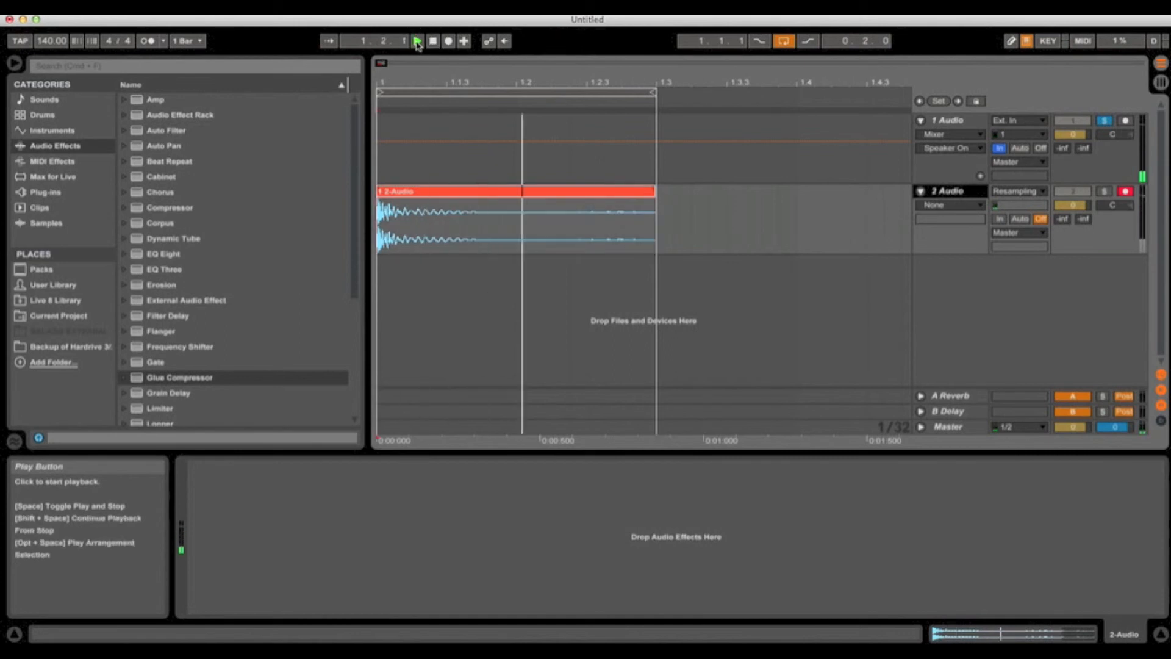
pyautogui.click(1105, 192)
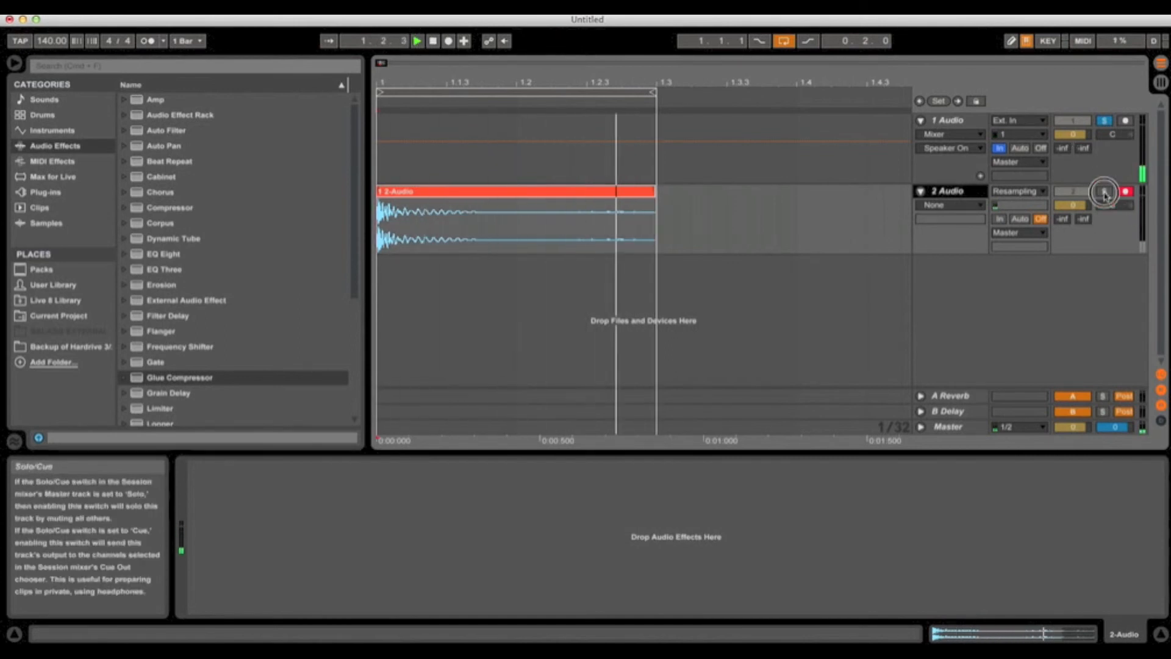
# Show the fades on 2 Audio, add a fade-out over about the last two thirds of the kick clip, and stop playback
pyautogui.click(965, 208)
pyautogui.click(969, 228)
pyautogui.moveTo(381, 203); pyautogui.dragTo(333, 200)
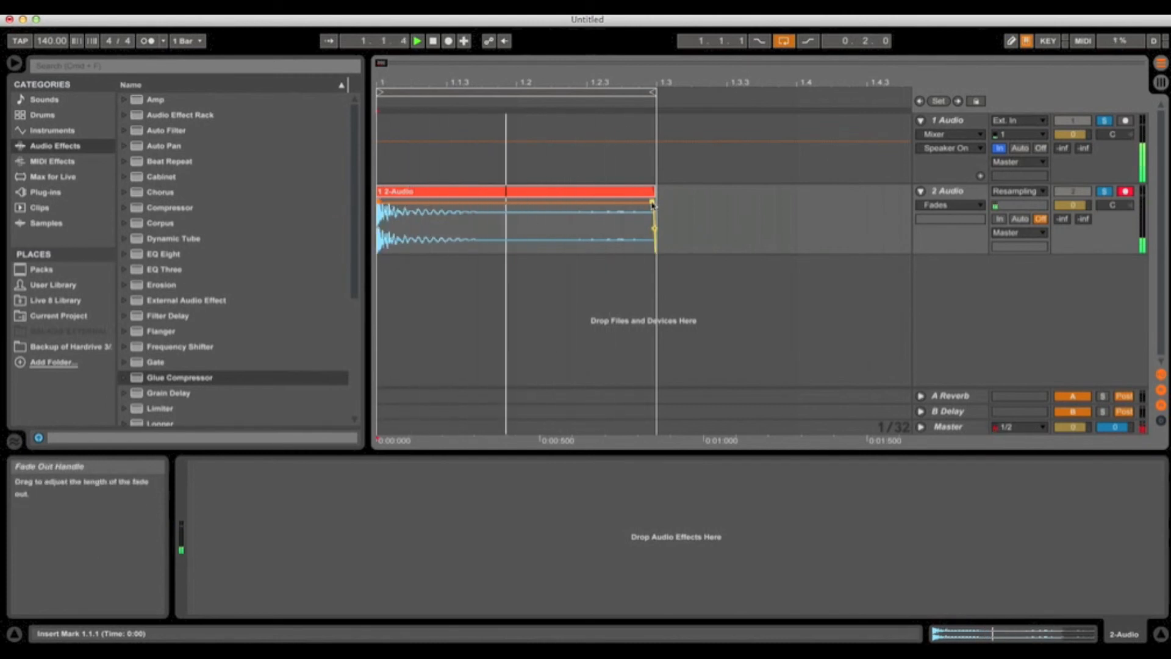
pyautogui.moveTo(652, 203); pyautogui.dragTo(477, 203)
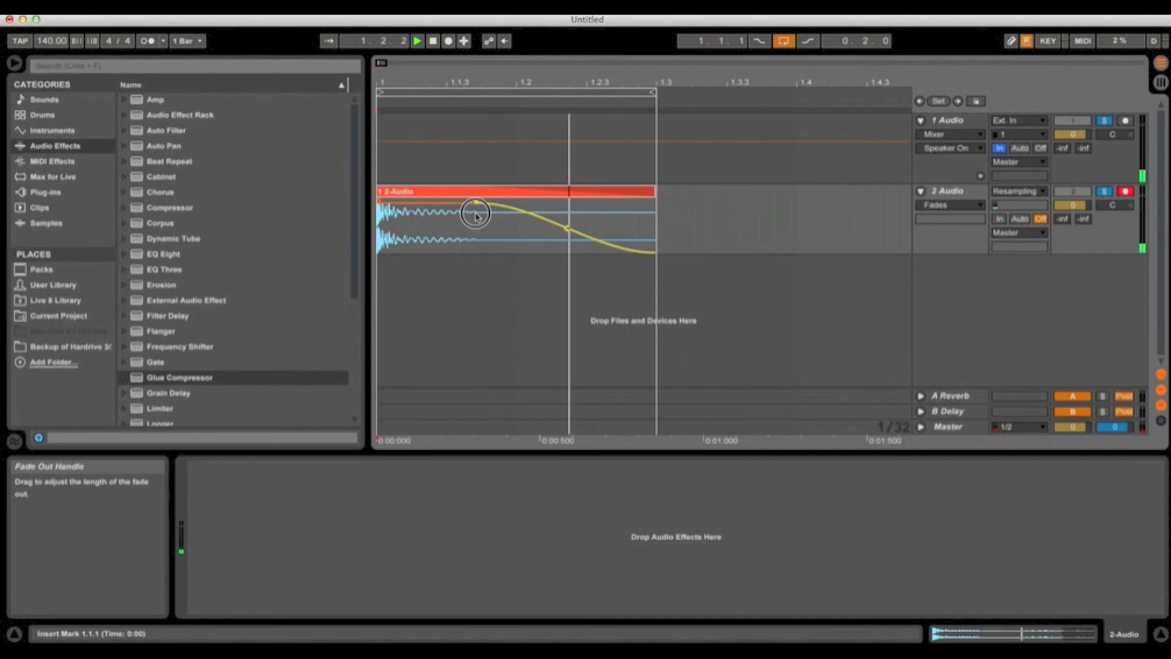
pyautogui.click(434, 41)
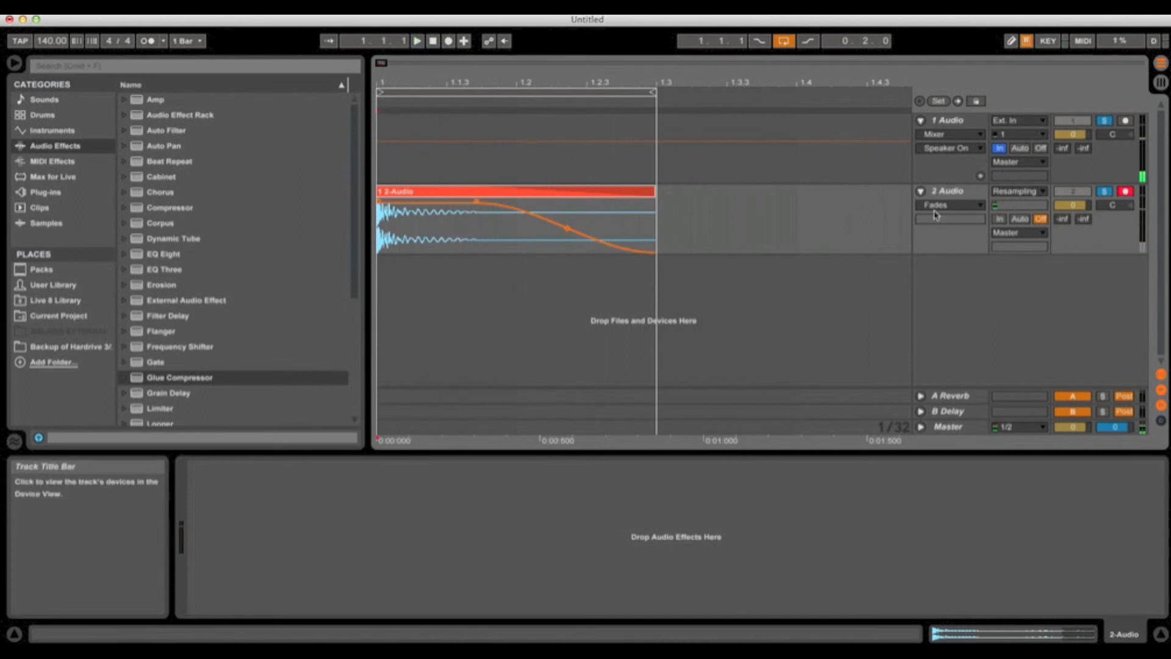
# Insert a MIDI track below 2 Audio and load an empty Drum Rack onto it
pyautogui.moveTo(523, 83); pyautogui.dragTo(523, 73)
pyautogui.click(528, 192)
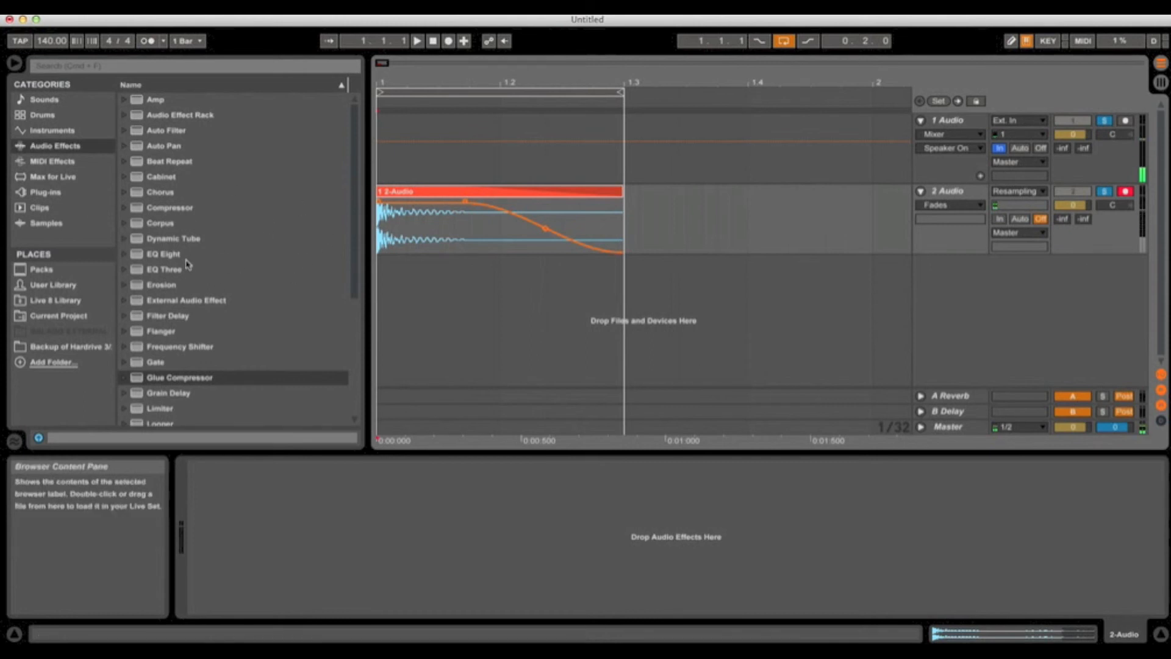
pyautogui.scroll(-4, 213, 227)
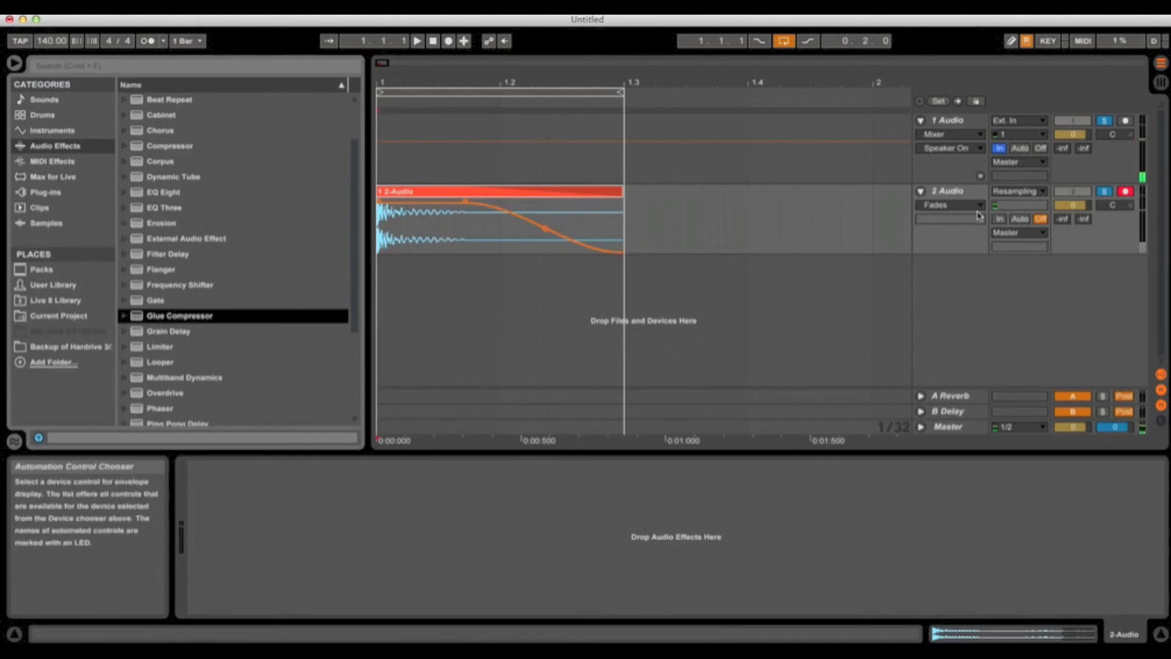
pyautogui.click(969, 192)
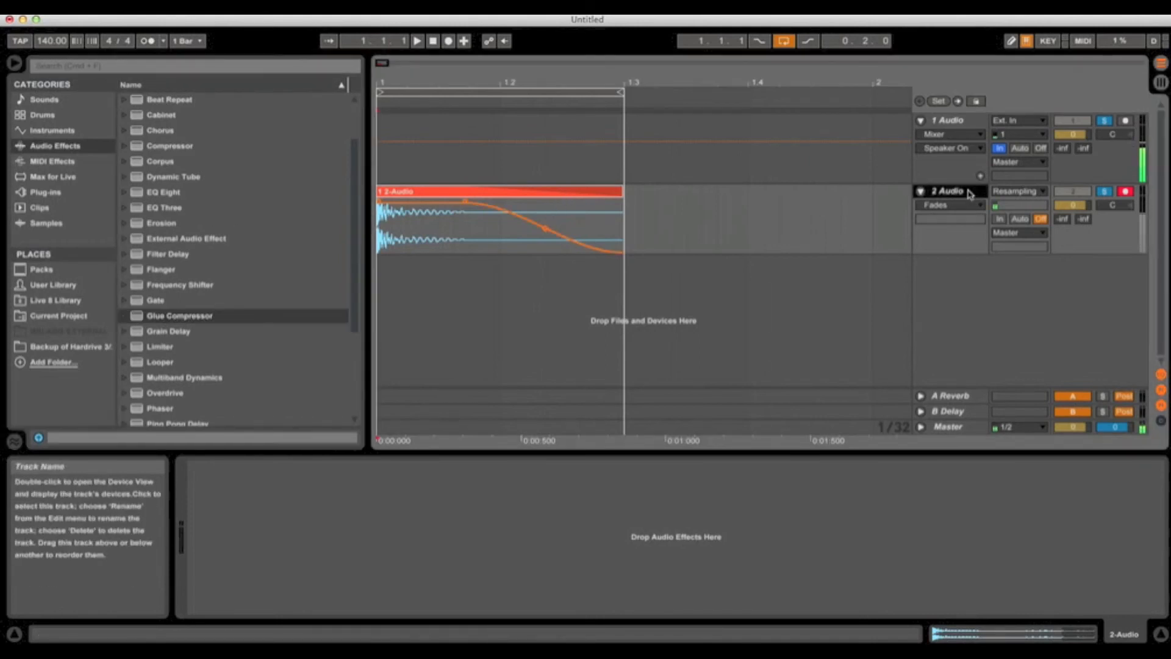
pyautogui.press('super+shift+t')
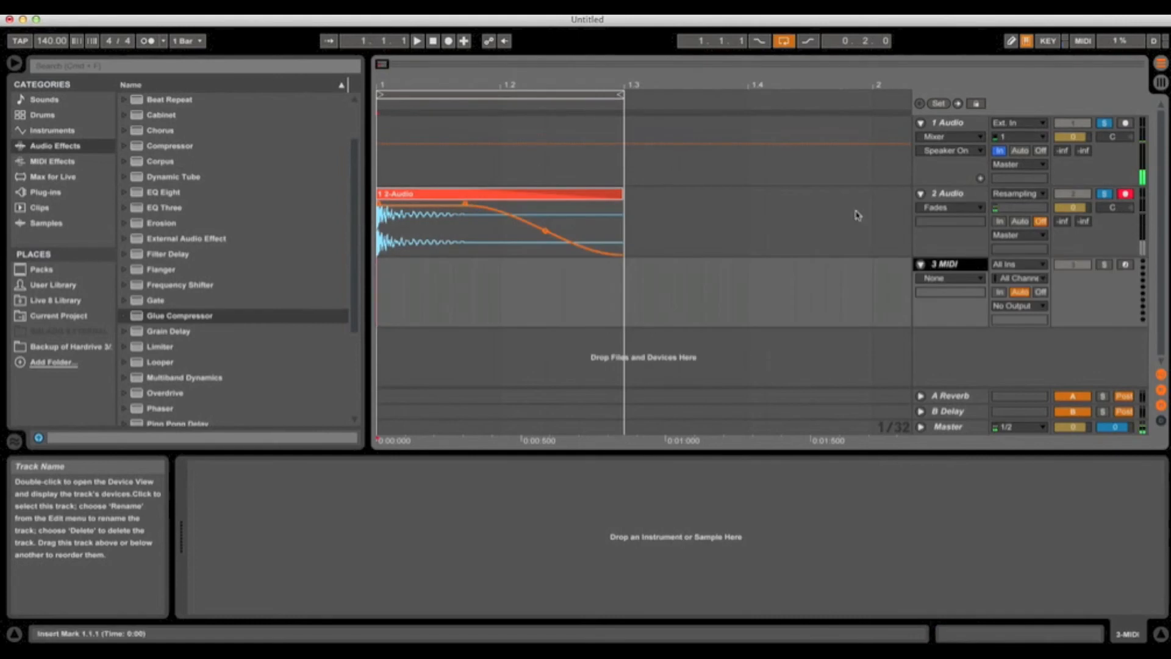
pyautogui.click(88, 130)
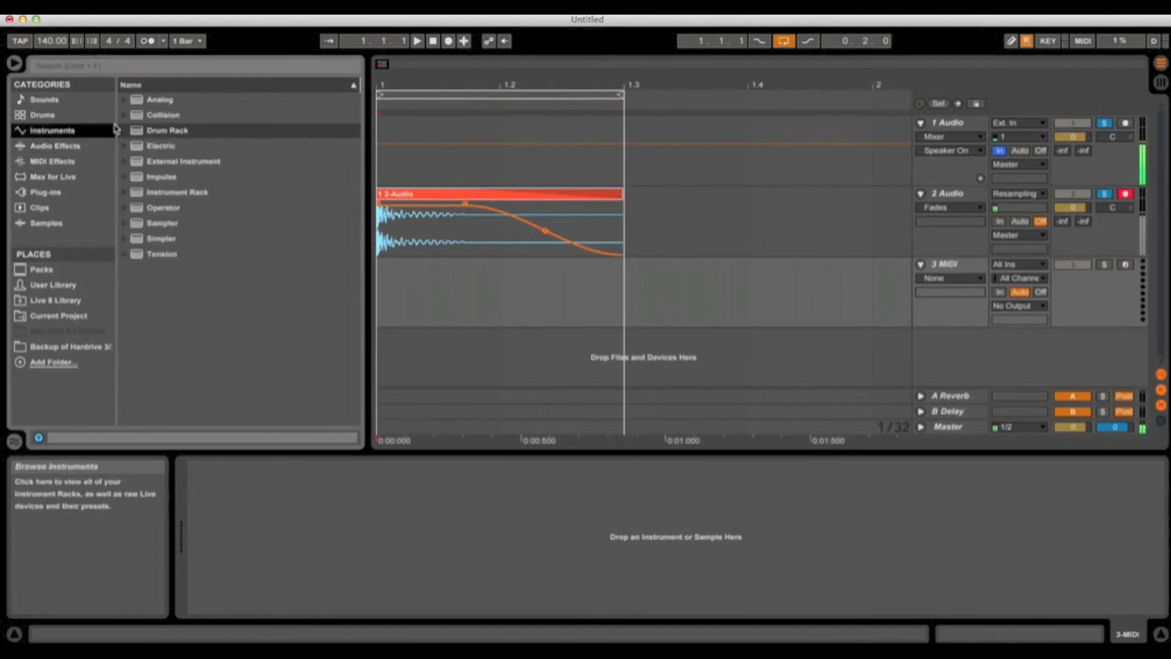
pyautogui.click(163, 131)
pyautogui.moveTo(338, 209); pyautogui.dragTo(457, 316)
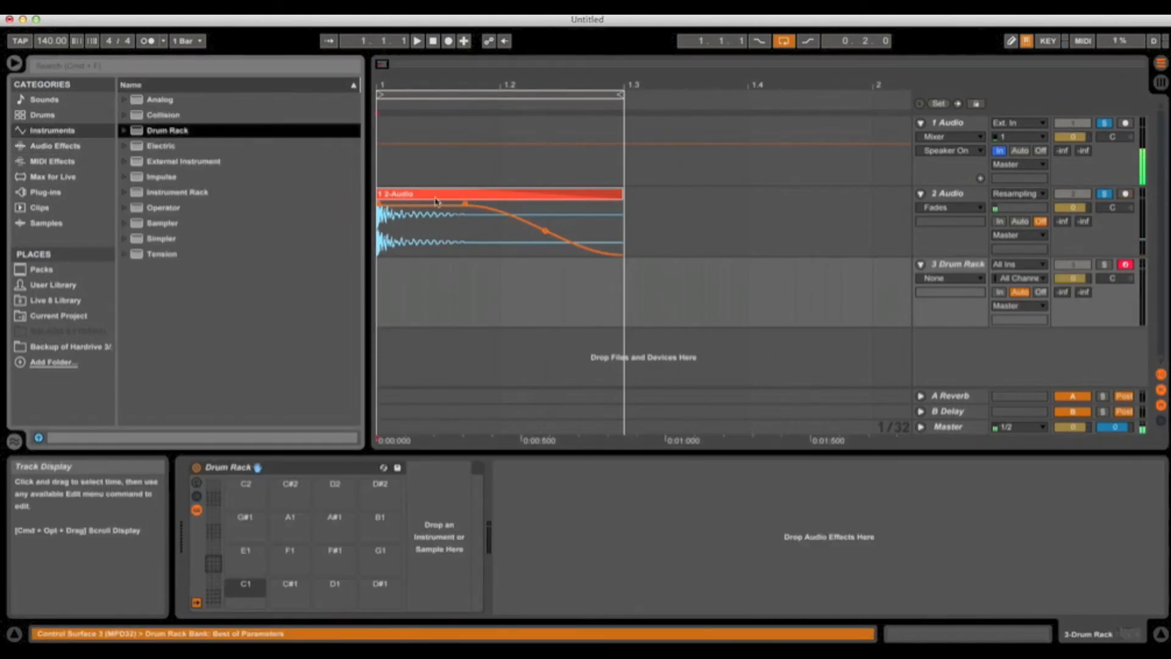
# Place the resampled kick clip on the Drum Rack's C1 pad, solo 3 Drum Rack and return the song position to 1.1.1
pyautogui.moveTo(437, 198); pyautogui.dragTo(247, 587)
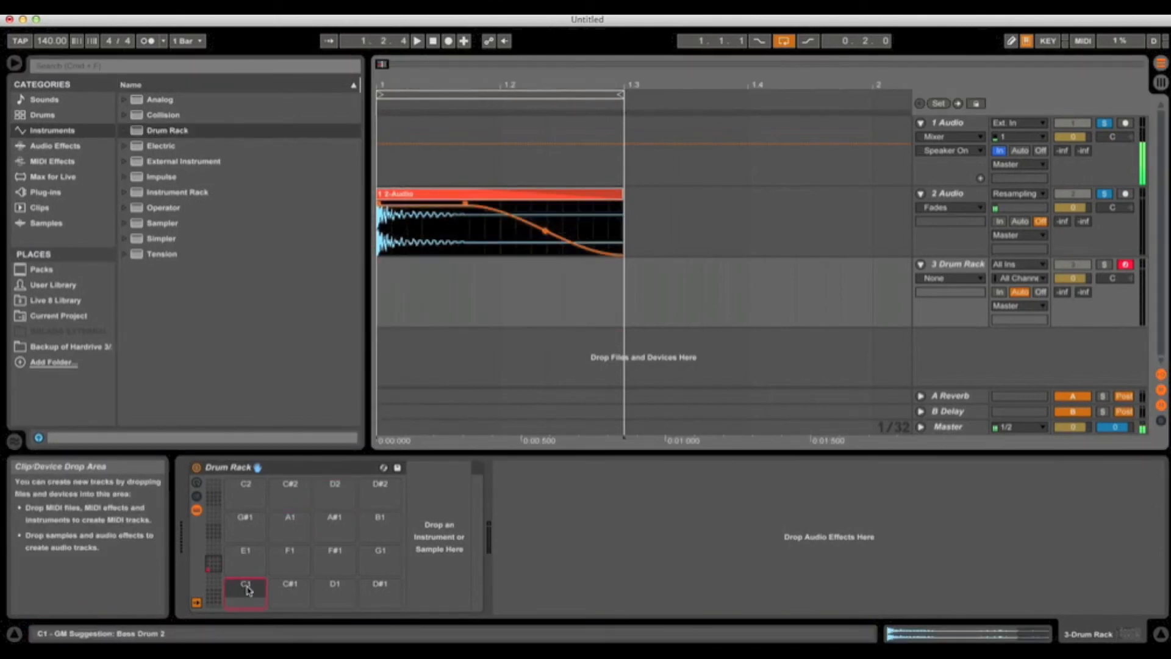
pyautogui.click(1104, 265)
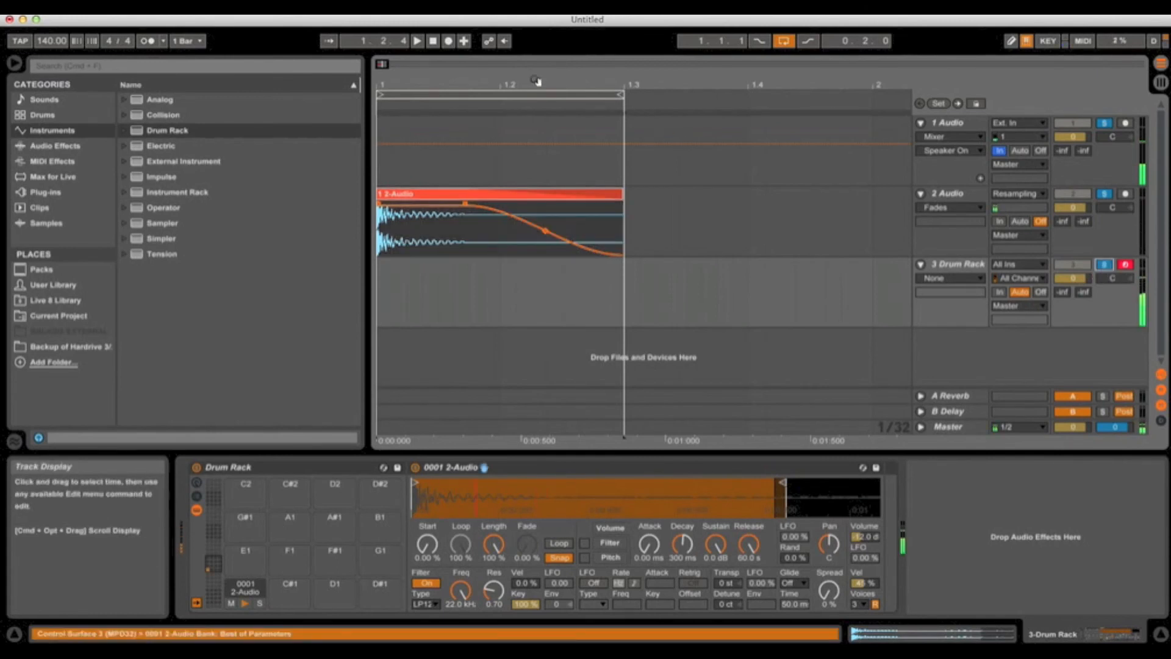
pyautogui.click(436, 41)
pyautogui.moveTo(548, 84); pyautogui.dragTo(548, 53)
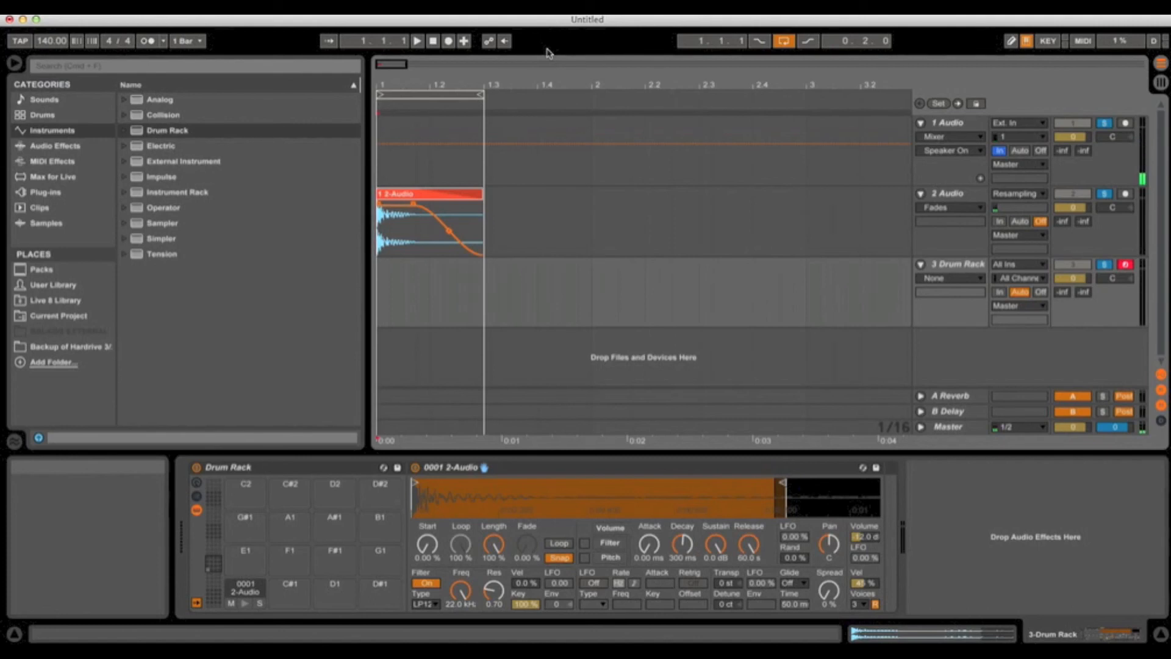
pyautogui.moveTo(550, 83); pyautogui.dragTo(488, 81)
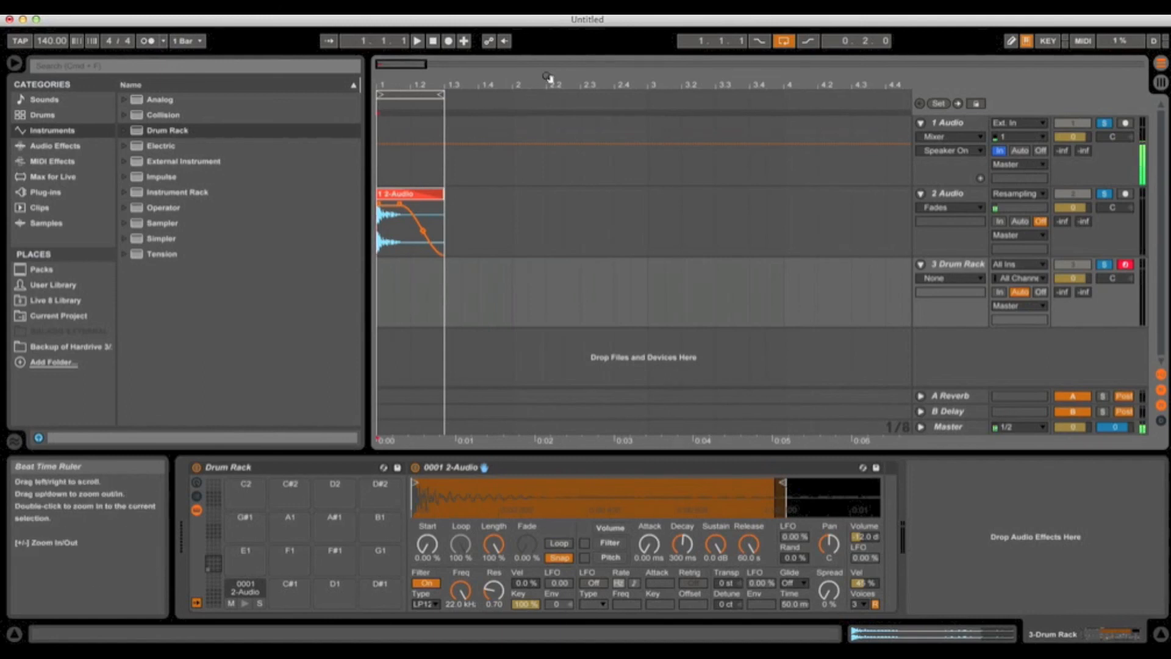
pyautogui.moveTo(402, 96); pyautogui.dragTo(429, 111)
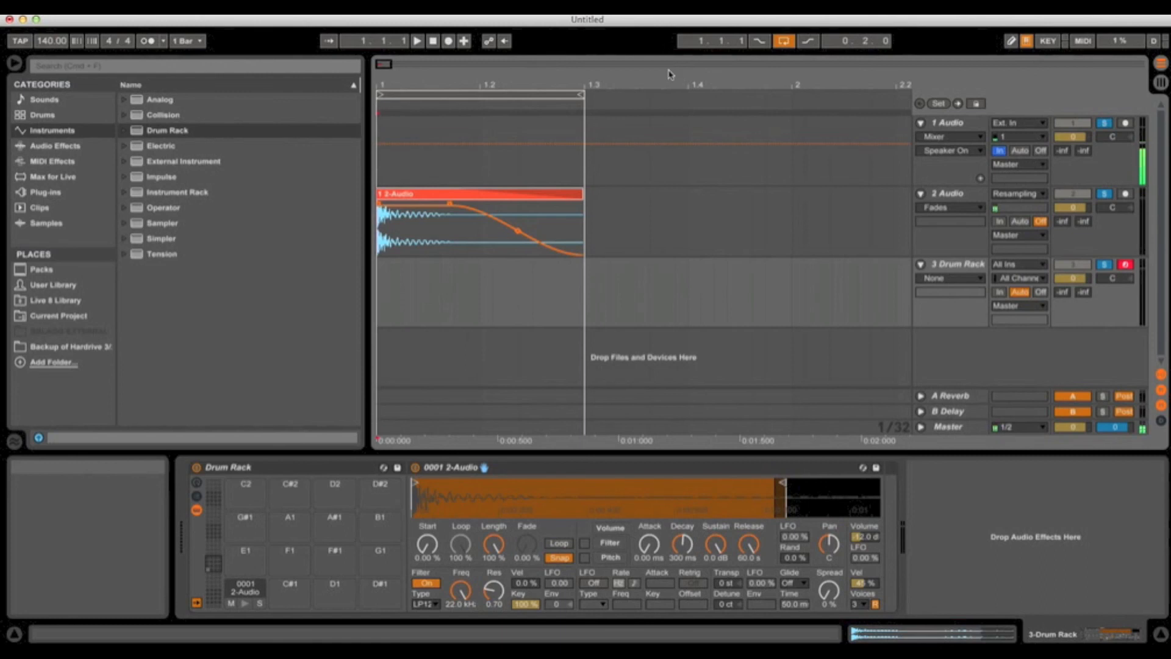
pyautogui.moveTo(661, 78); pyautogui.dragTo(528, 81)
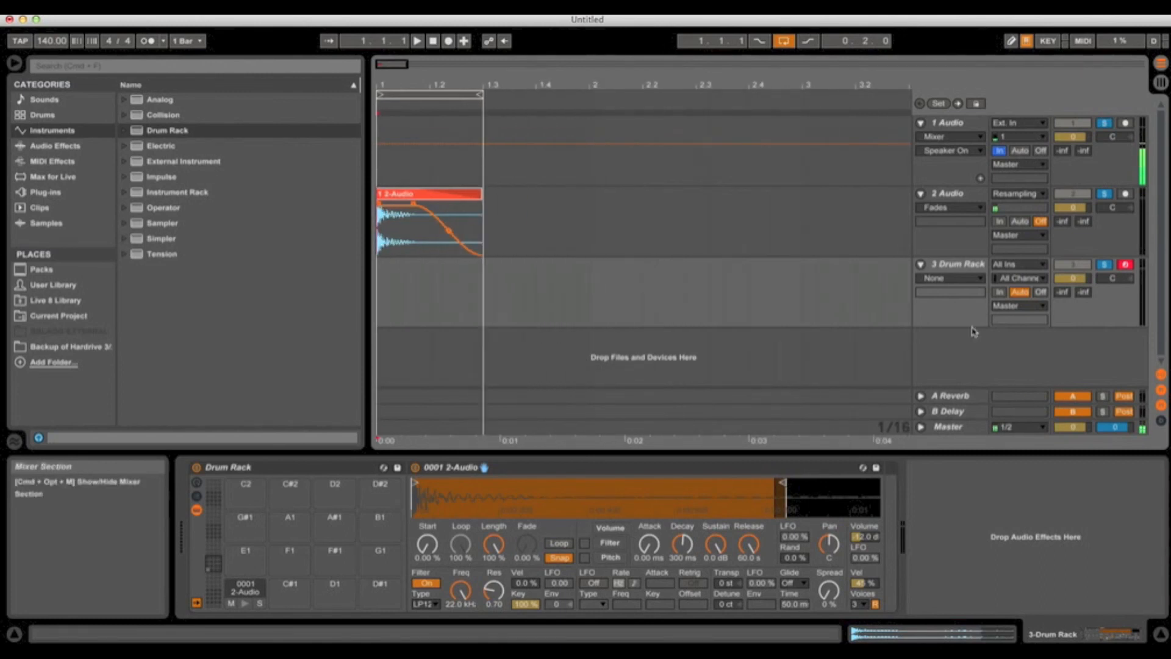